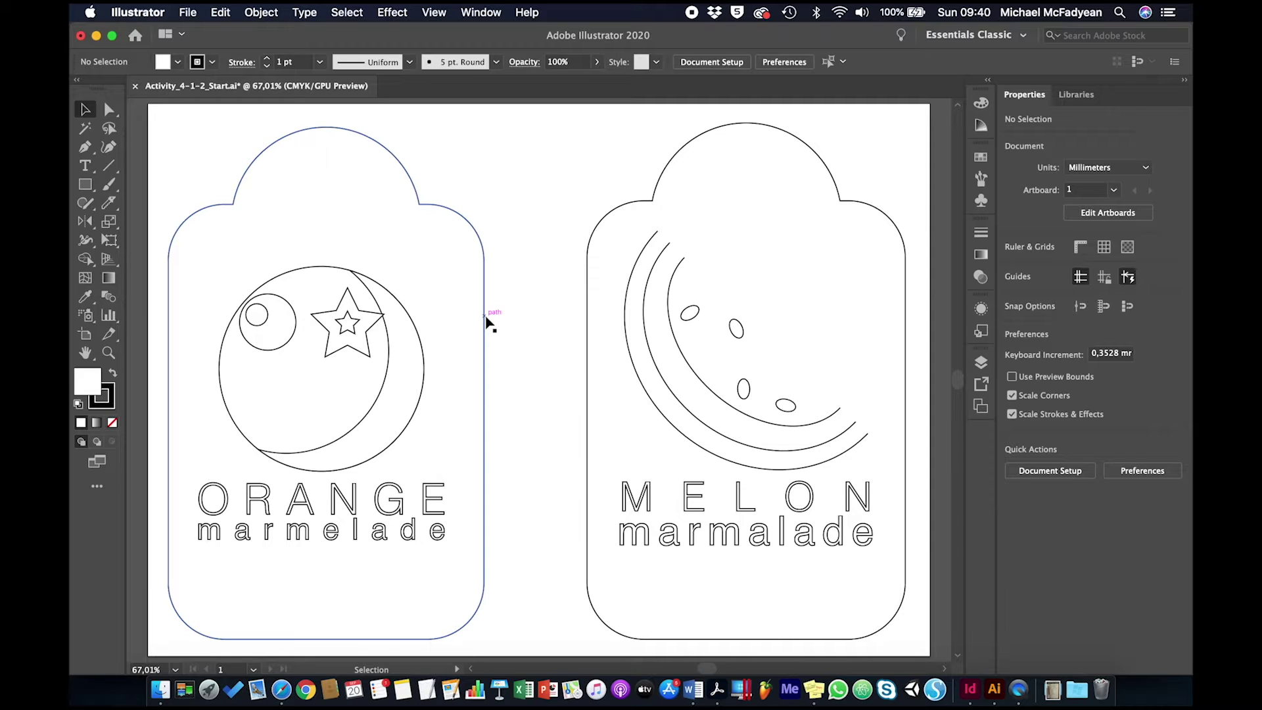
Step: Check which parts of the orange label select separately by selecting its outline and the crescent on the fruit
left_click(485, 273)
left_click(526, 289)
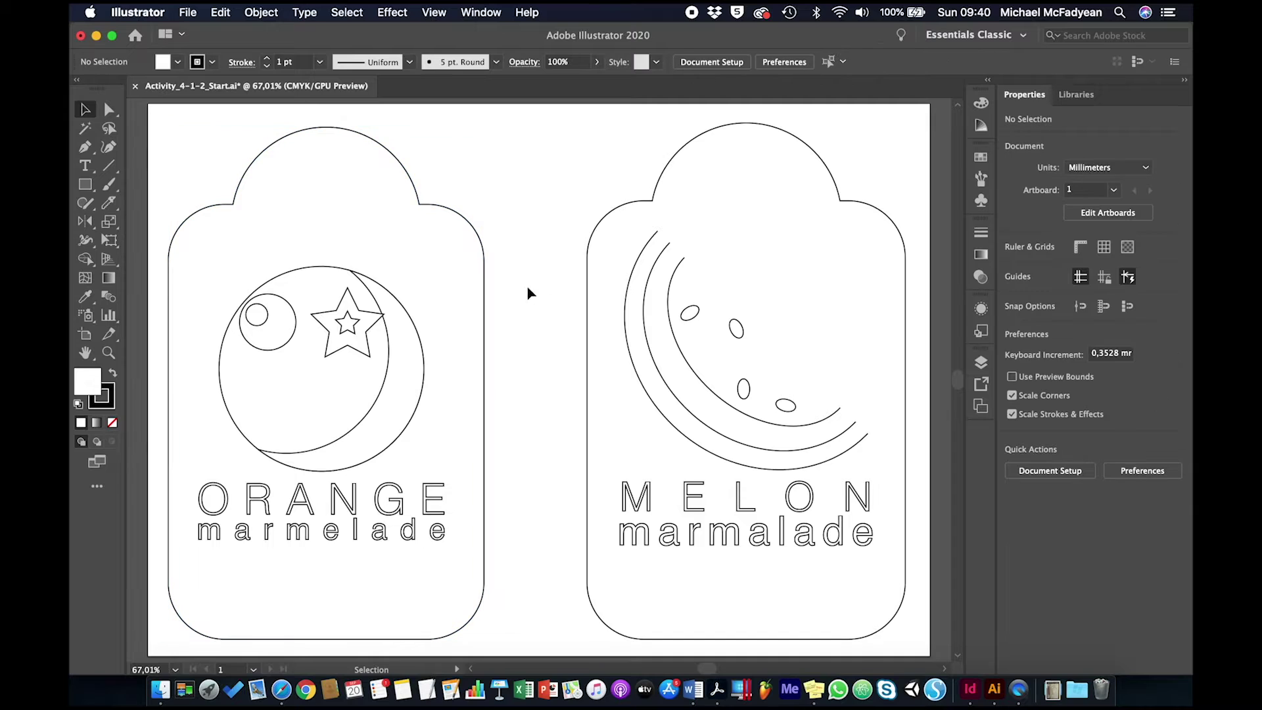
left_click(486, 258)
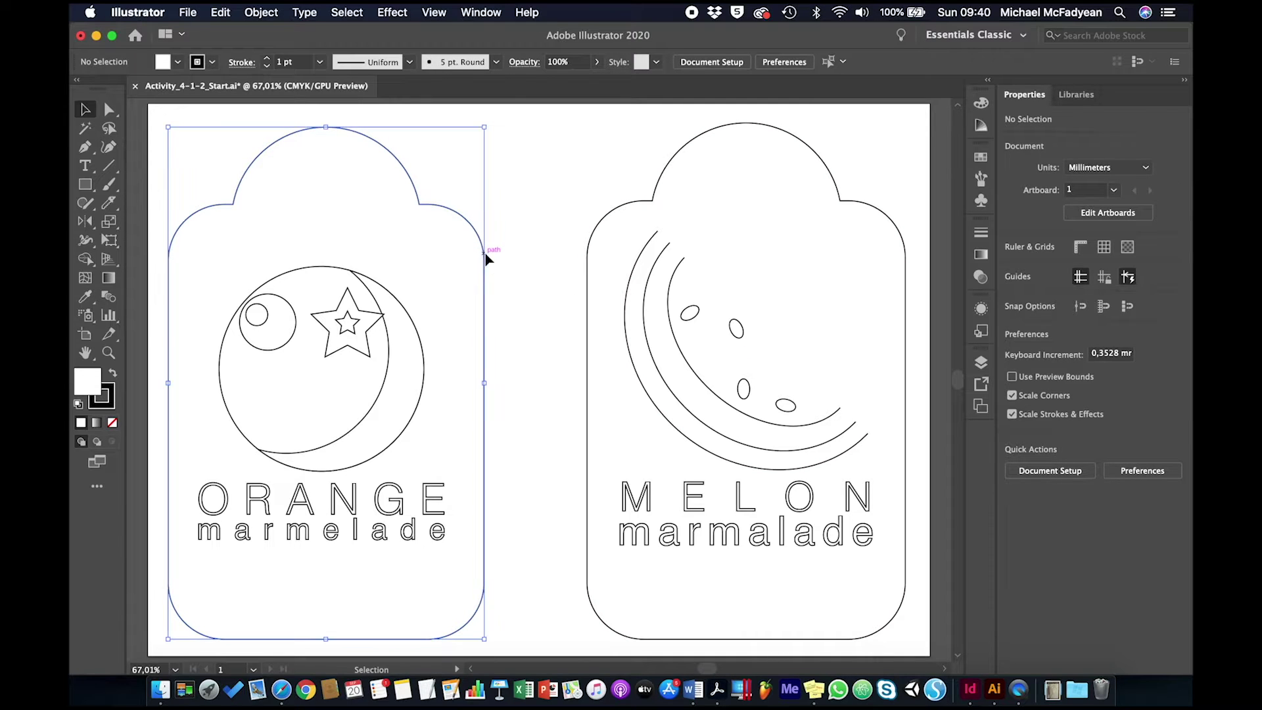
left_click(300, 283)
left_click(518, 274)
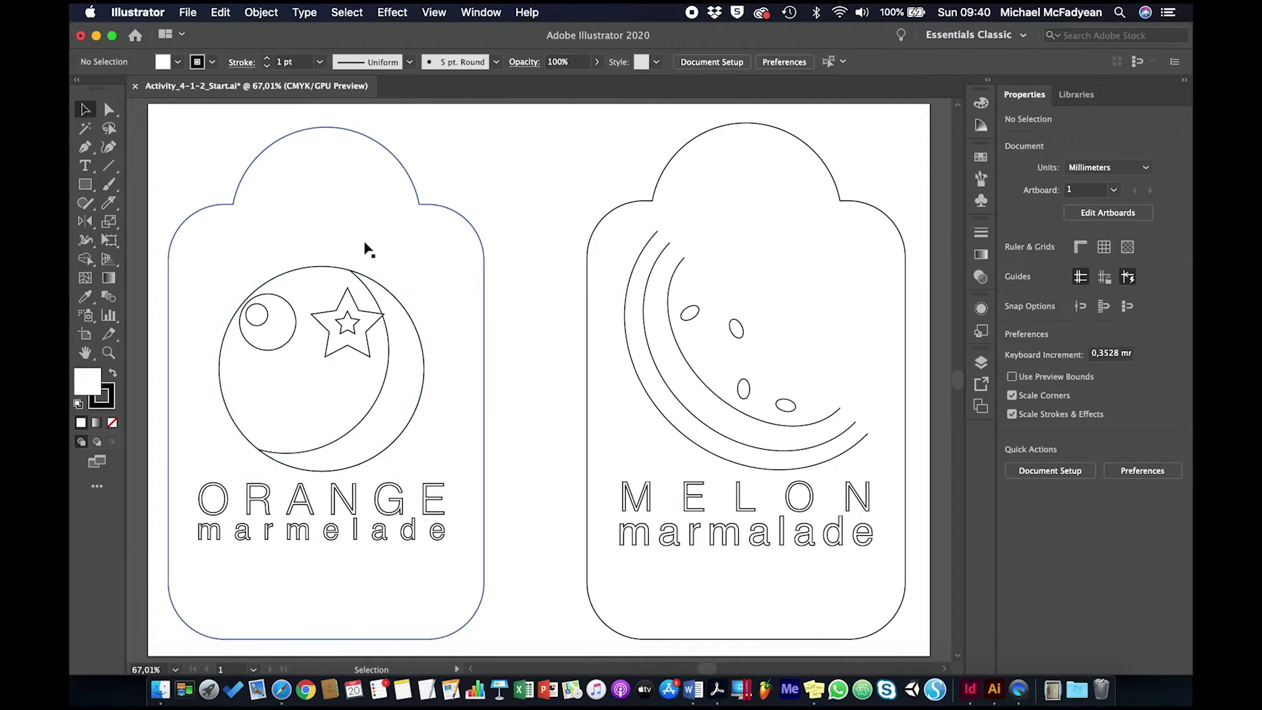
left_click(381, 309)
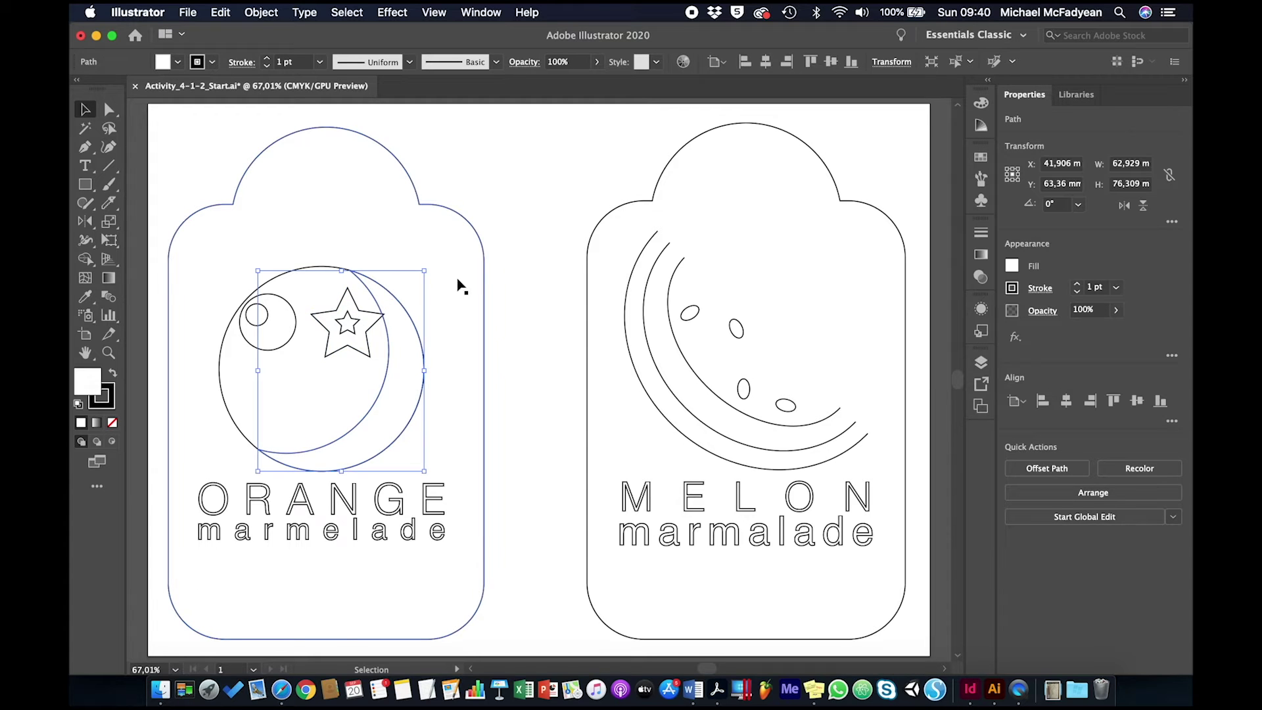
left_click(496, 243)
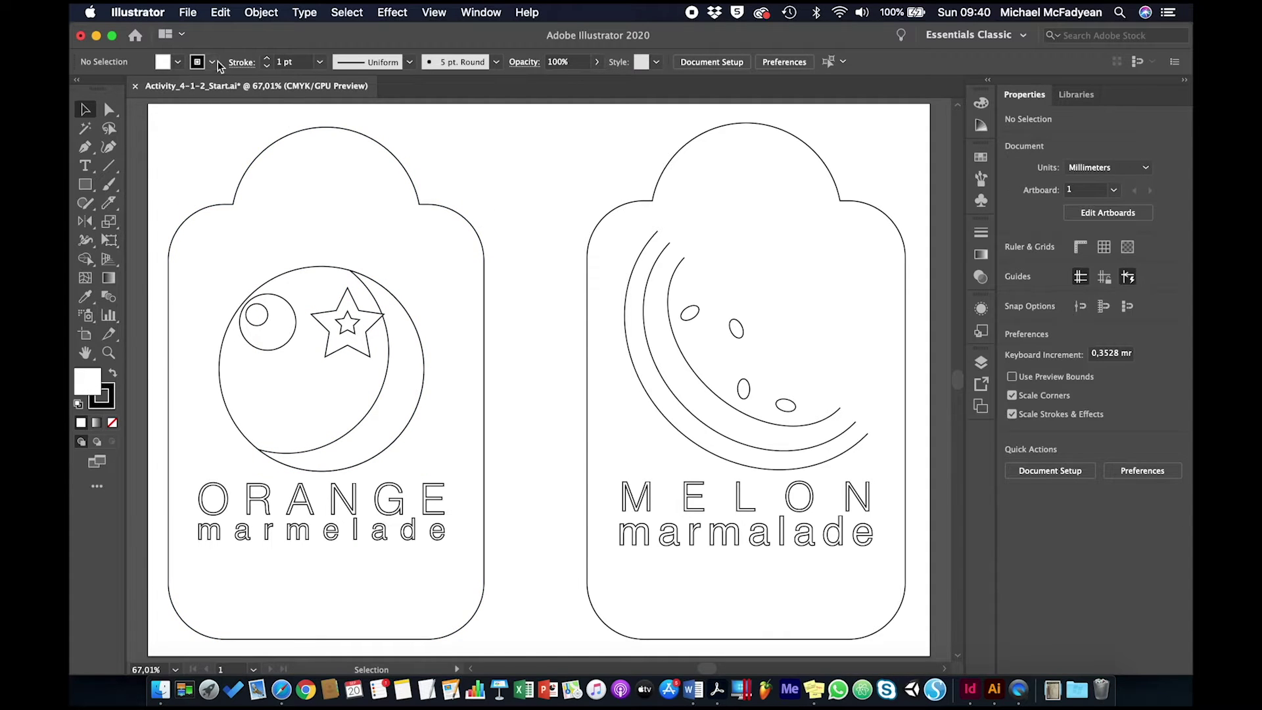
Step: Revert the document to its last saved version
left_click(187, 12)
left_click(234, 219)
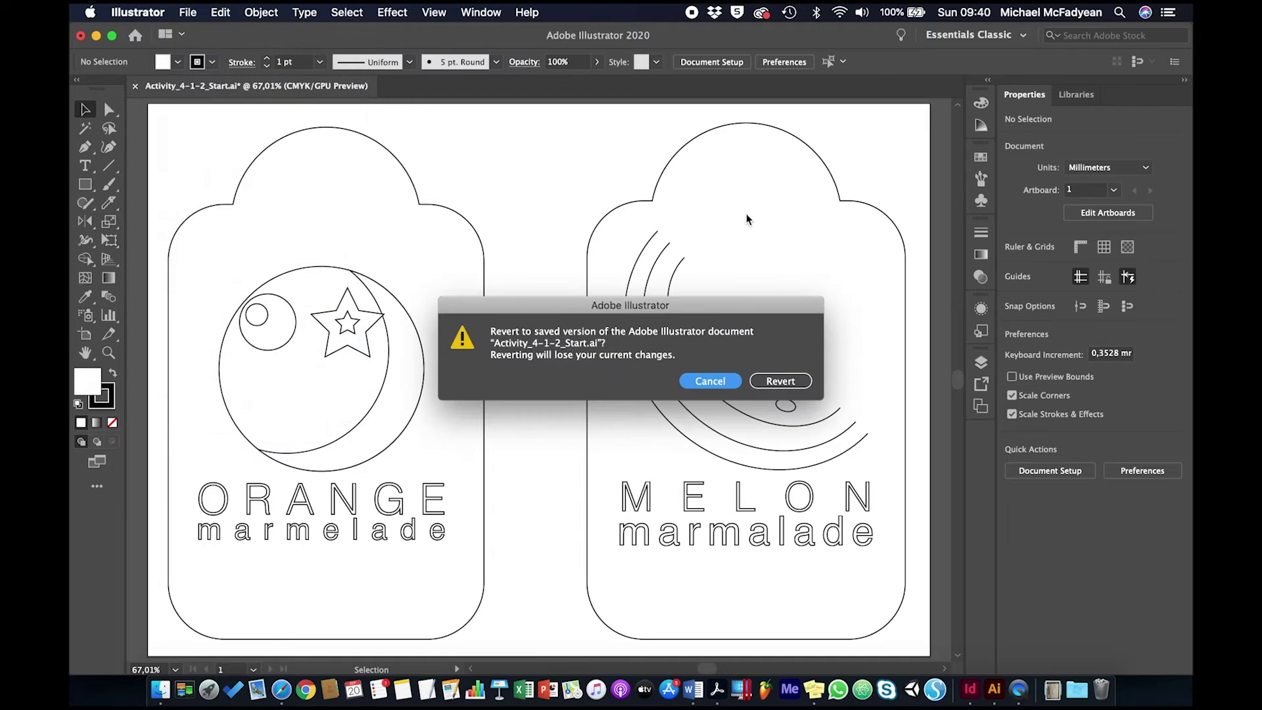
left_click(780, 381)
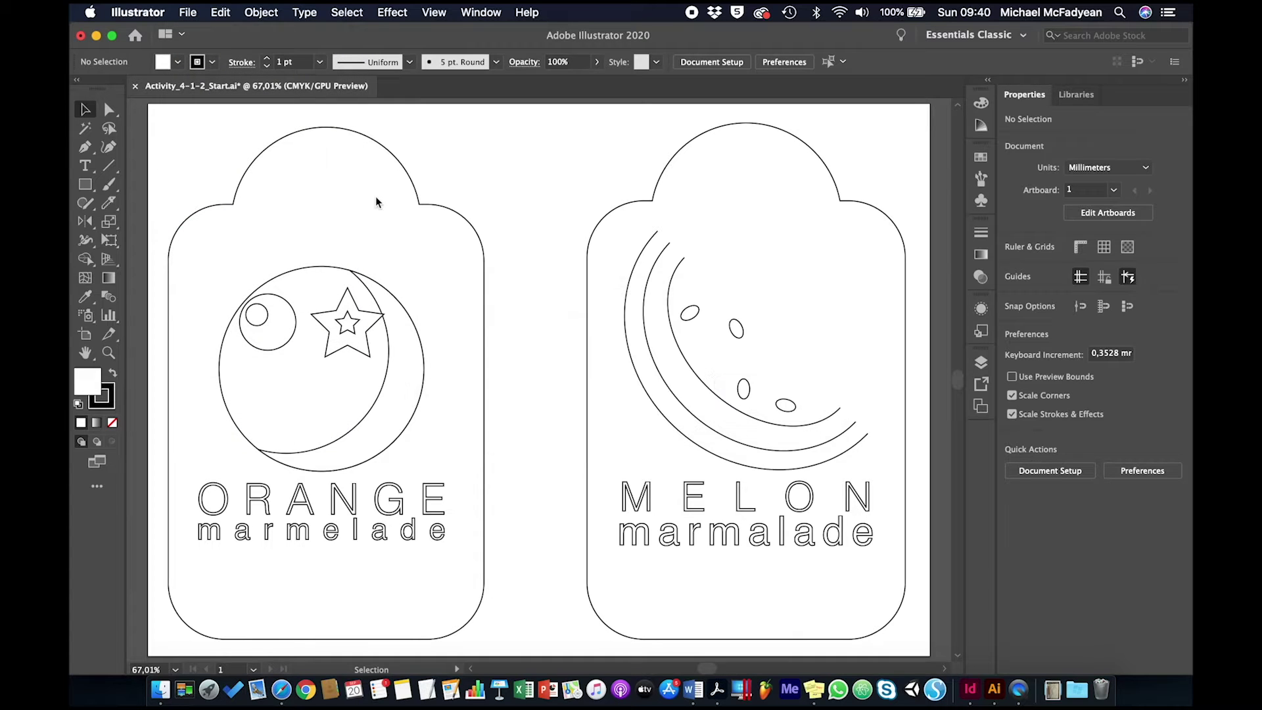
Step: Ungroup the orange marmalade label's artwork into separate objects and deselect it
left_click(458, 217)
left_click(605, 218)
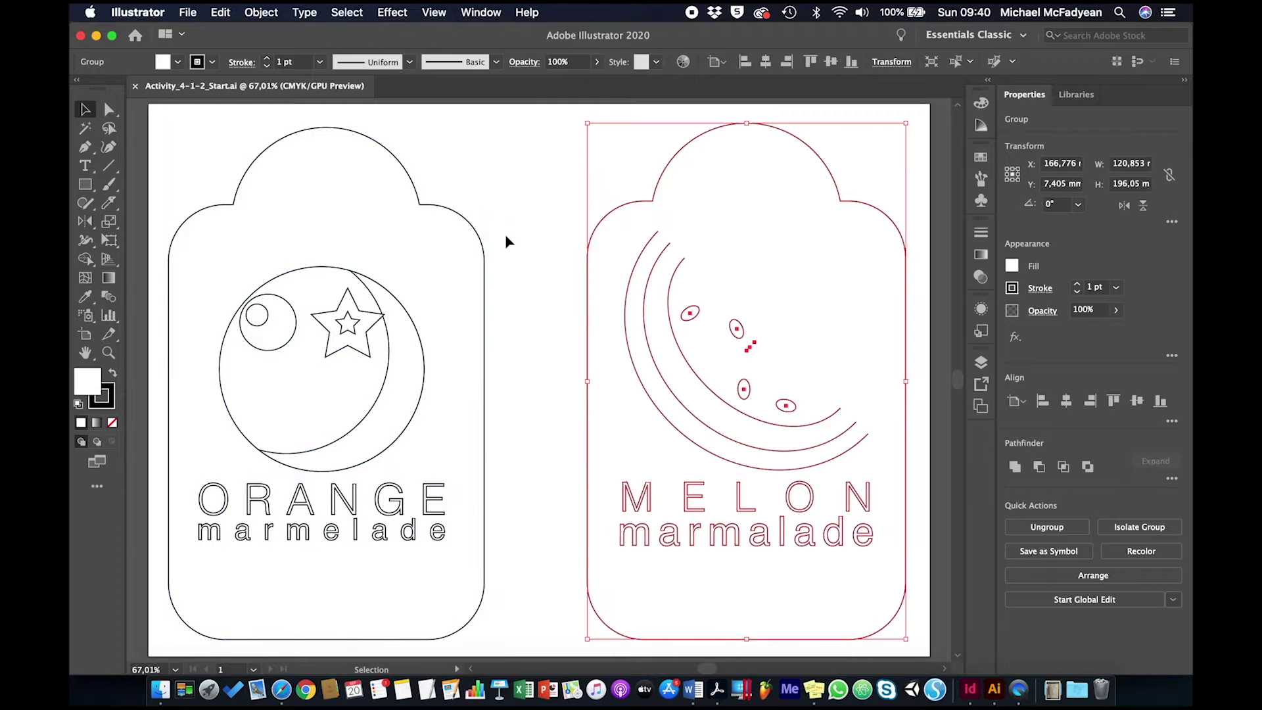
left_click(482, 227)
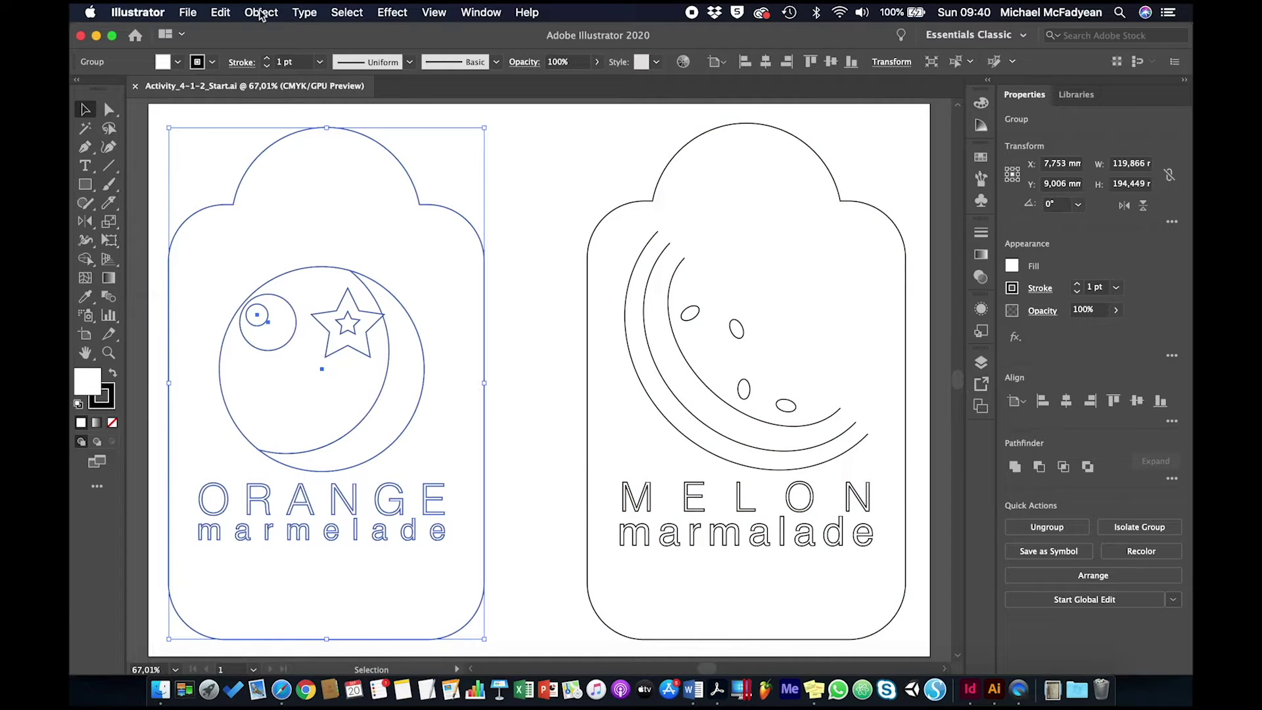
left_click(261, 12)
key("Escape")
left_click(261, 12)
left_click(273, 101)
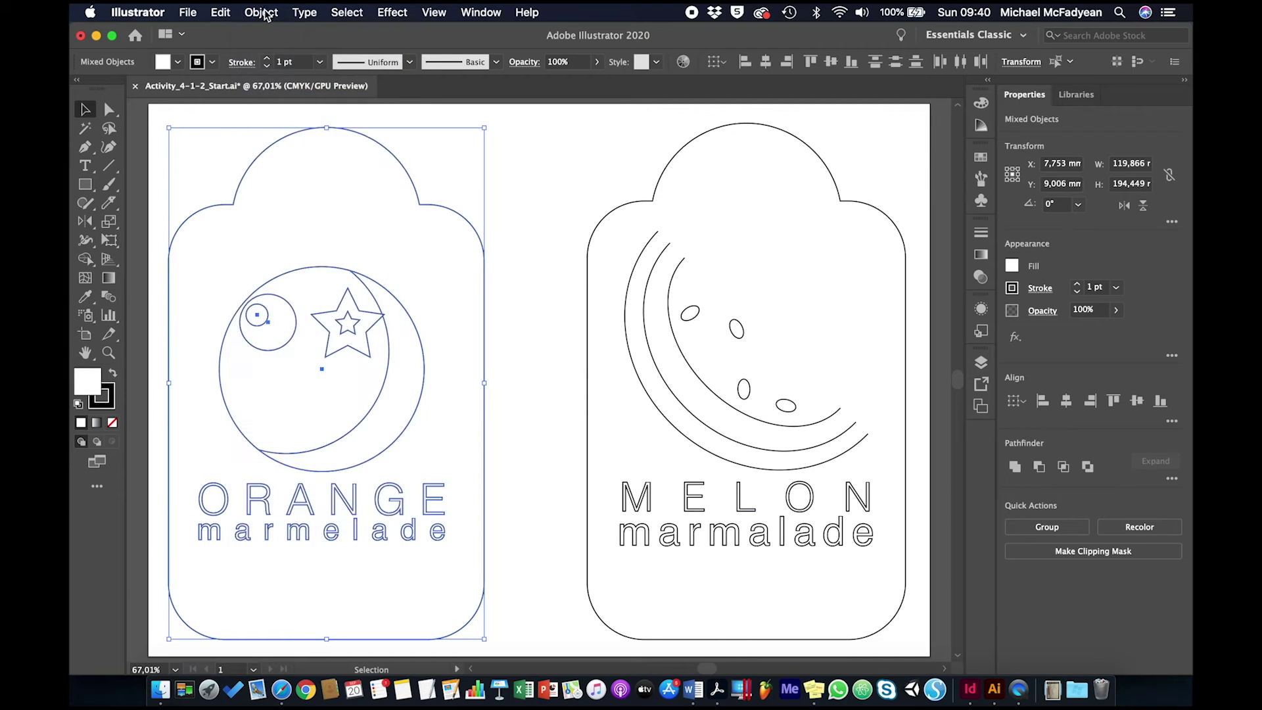
left_click(261, 13)
left_click(262, 14)
left_click(518, 213)
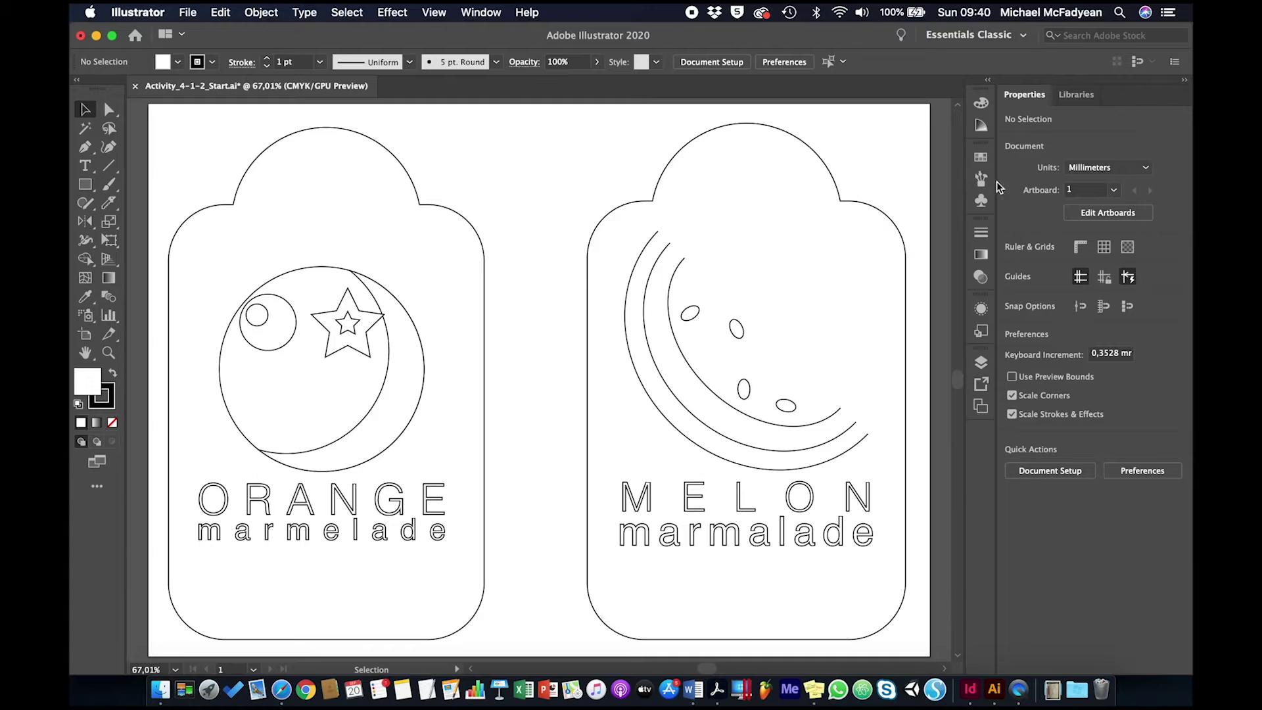
Step: Select all unused swatches in the document and delete them
left_click(979, 157)
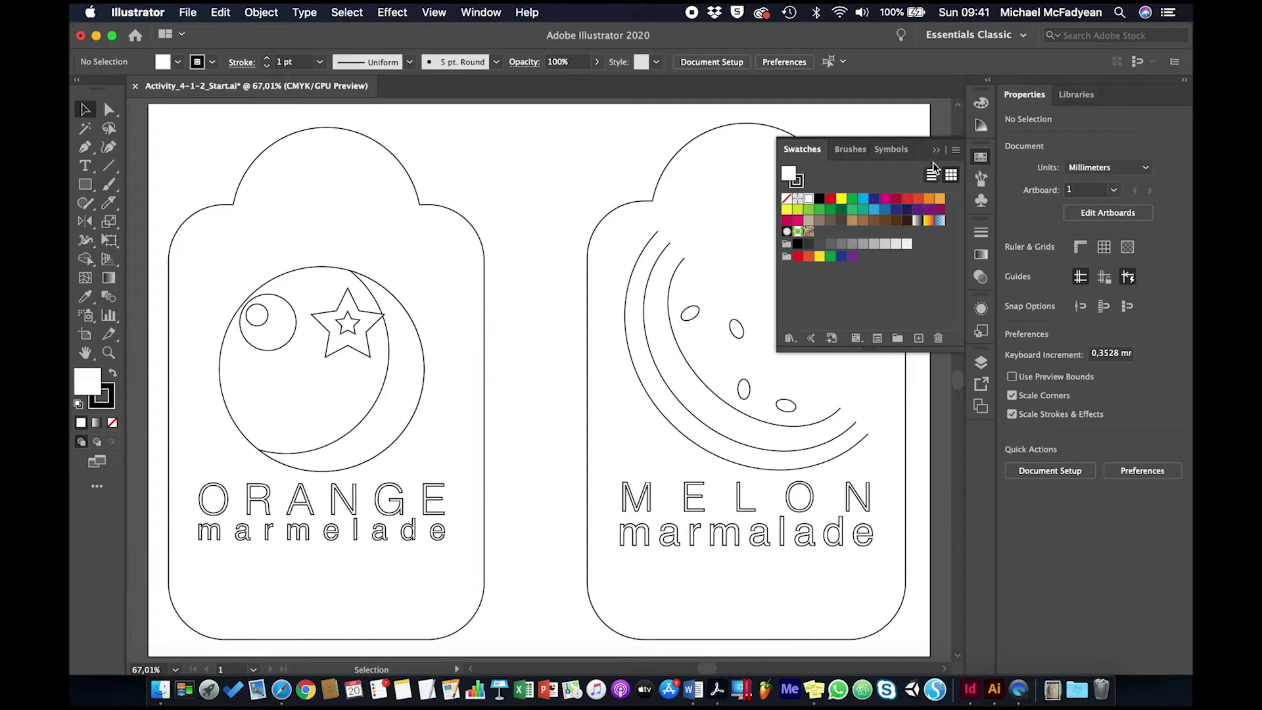
left_click(957, 150)
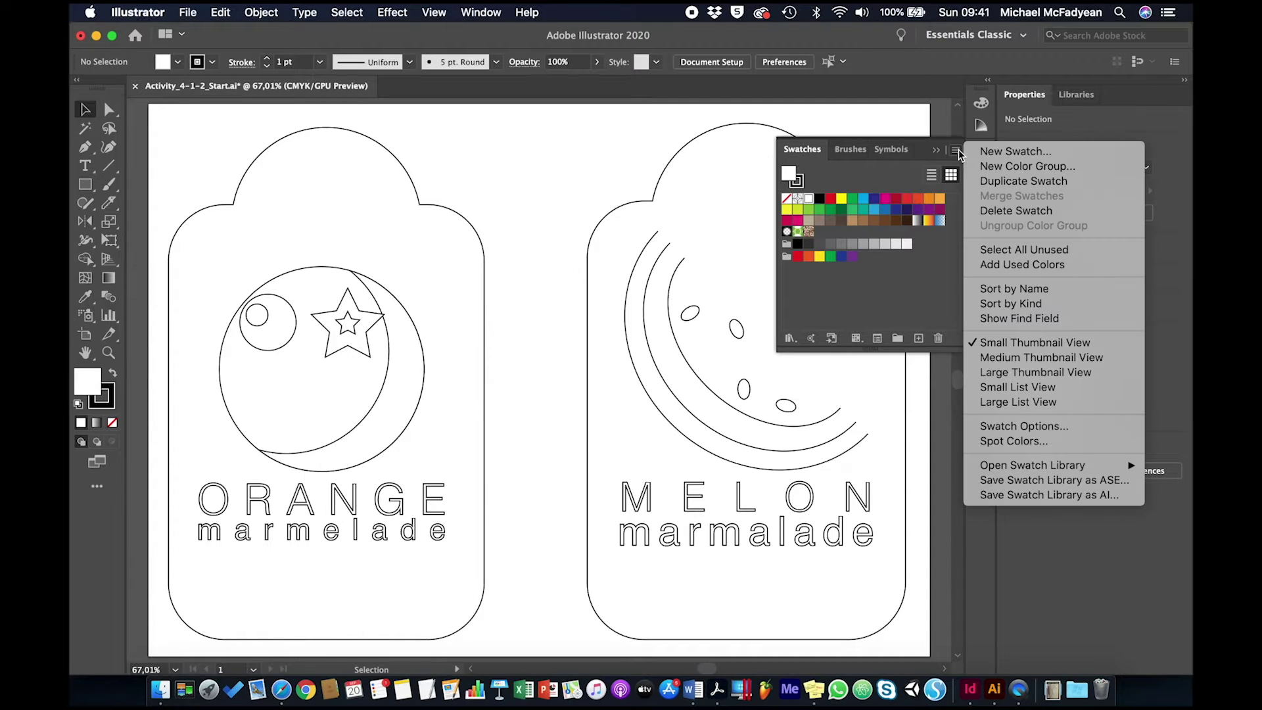
left_click(997, 250)
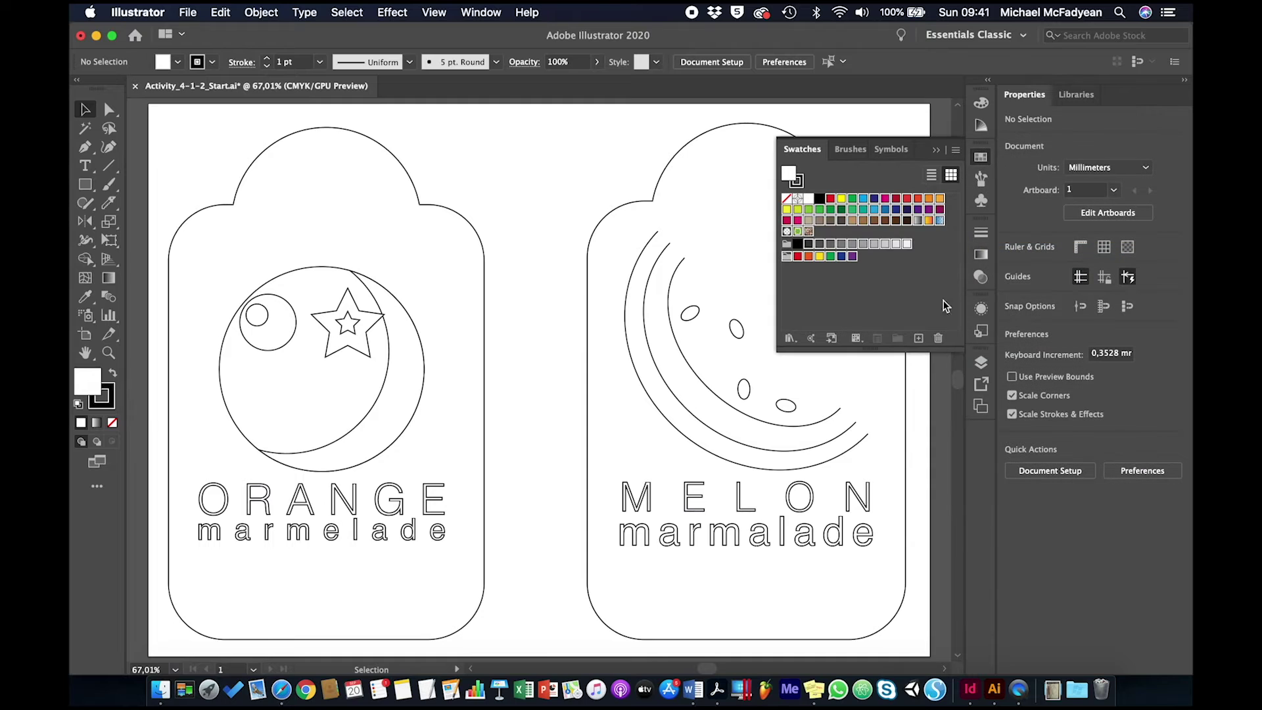
left_click(938, 339)
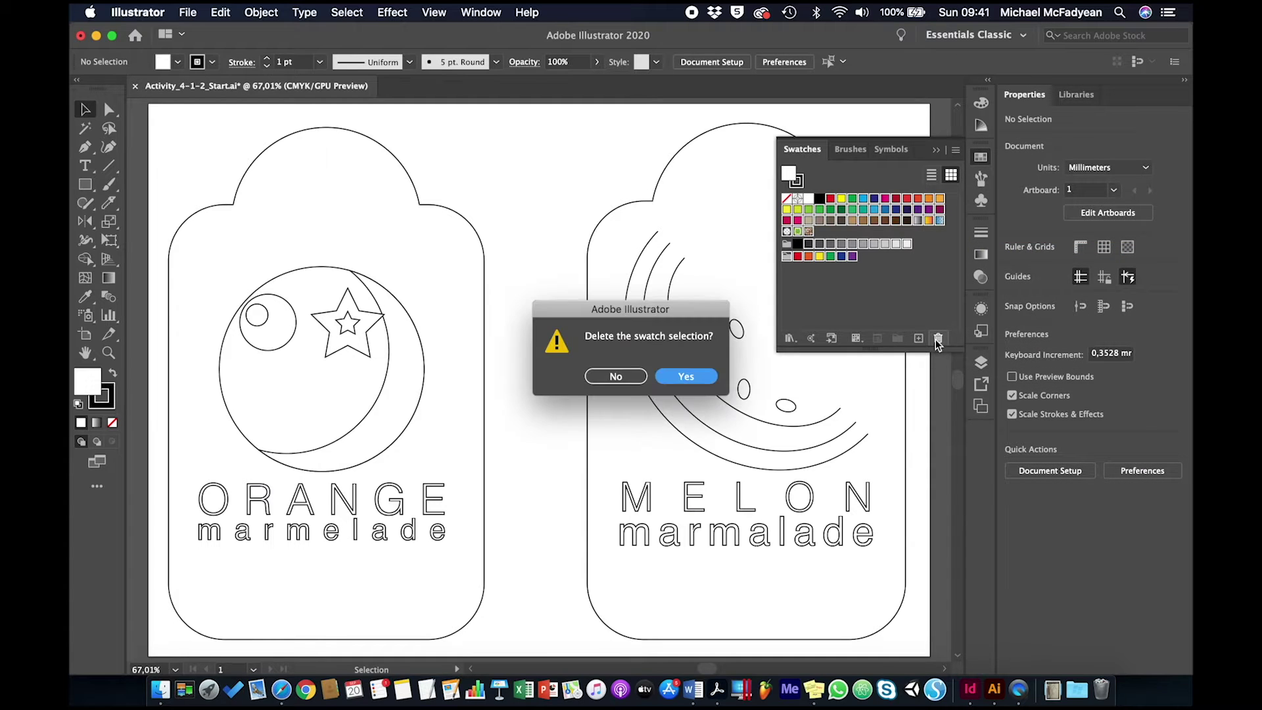
left_click(696, 381)
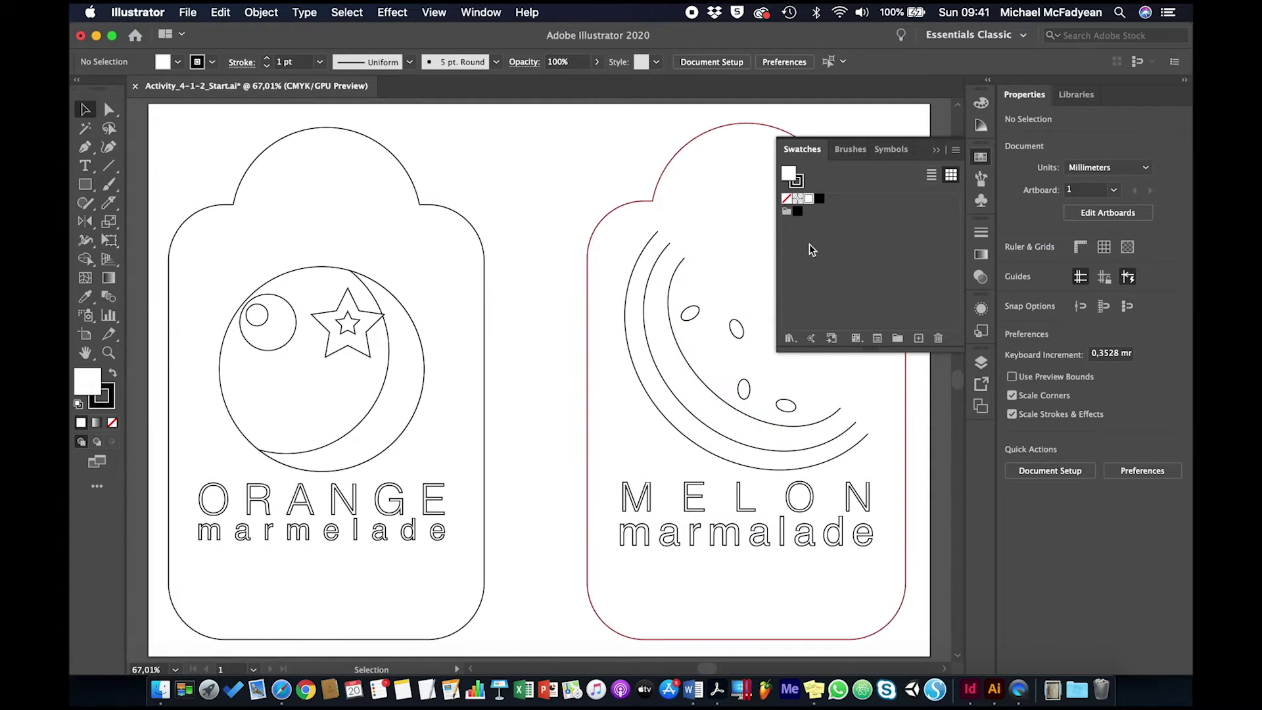
Step: Delete the remaining color group together with its black swatch
left_click(786, 212)
left_click(939, 337)
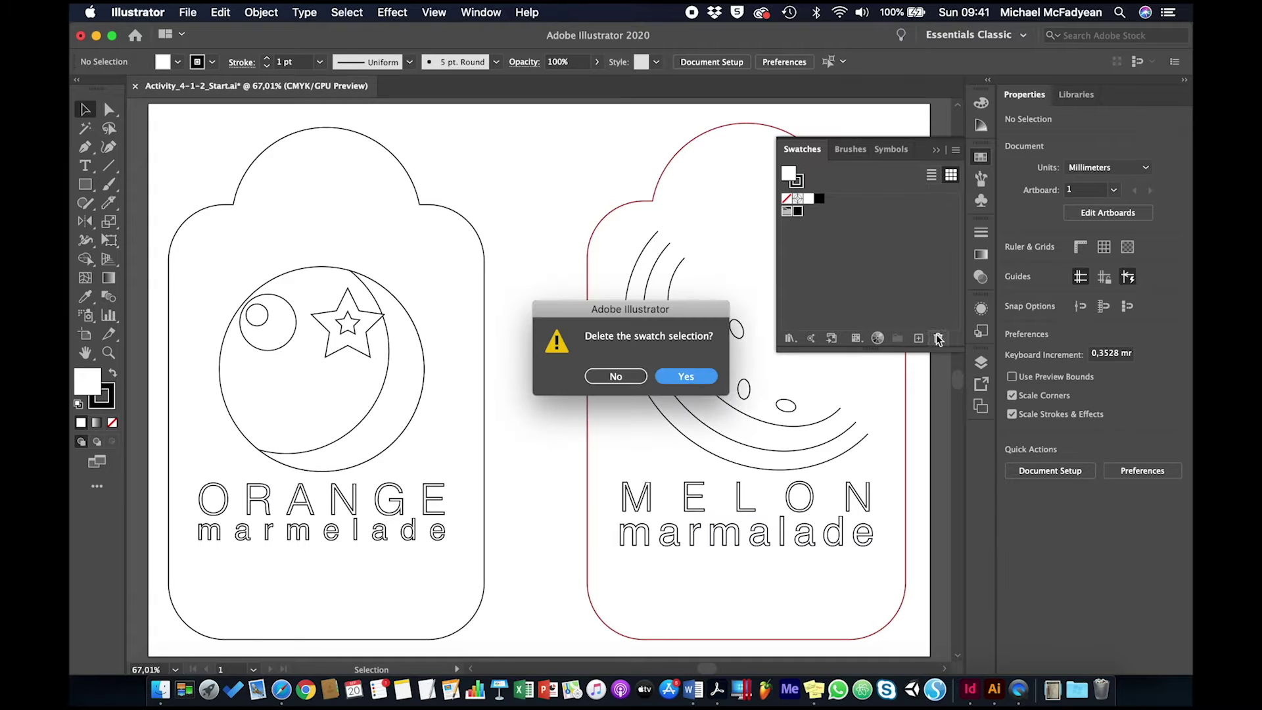
left_click(686, 376)
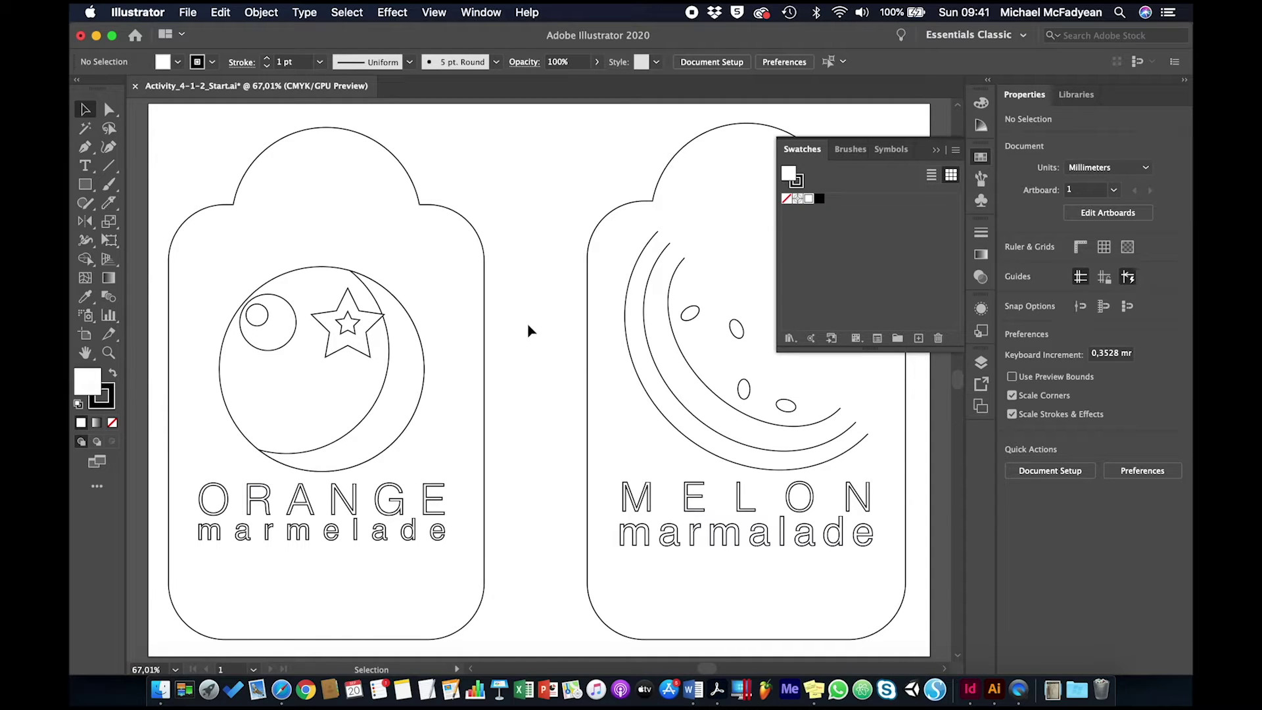
Step: Start a new global process swatch in CMYK with C=0, M=69, Y=88 and K=16
left_click(919, 337)
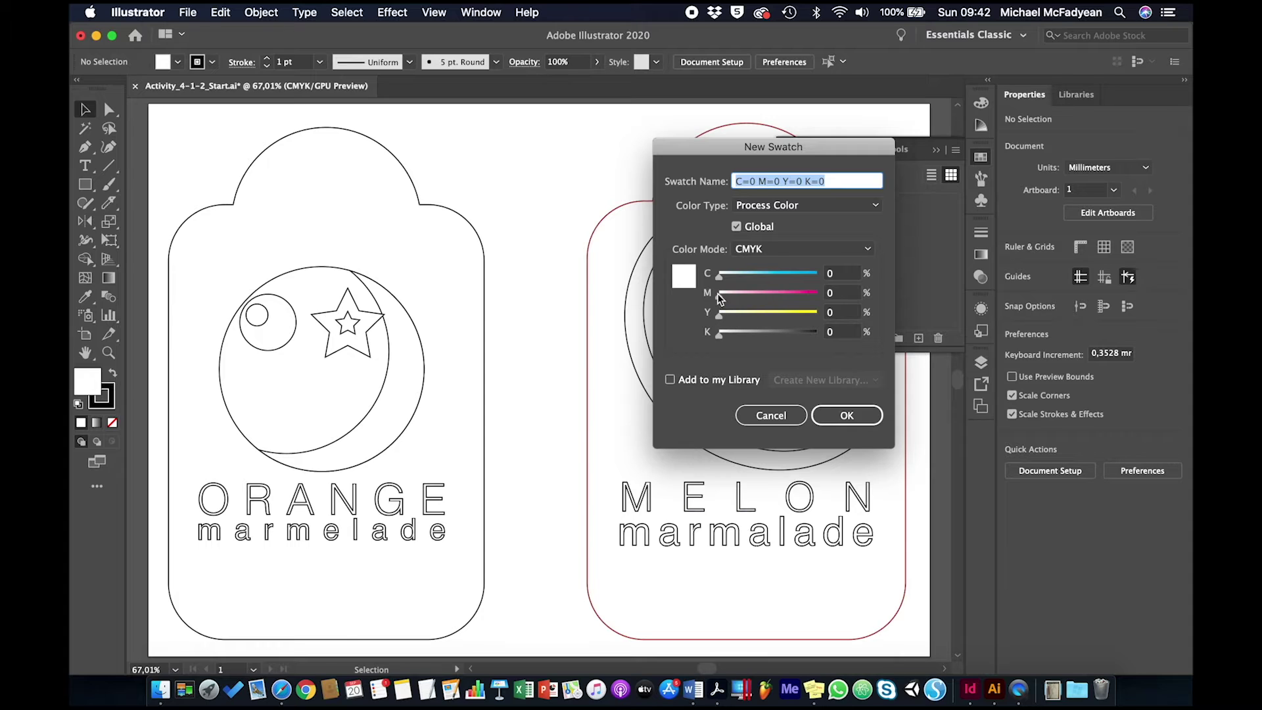
left_click_drag(718, 301, 735, 339)
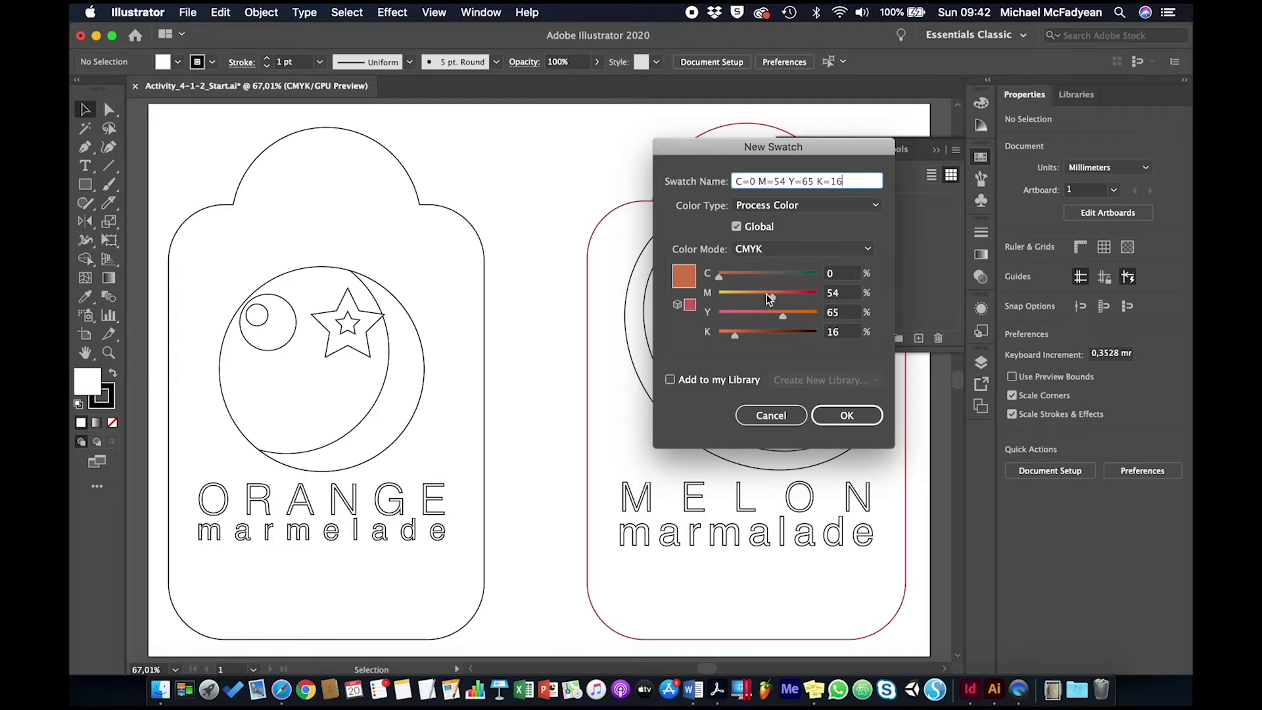
left_click_drag(771, 295, 806, 318)
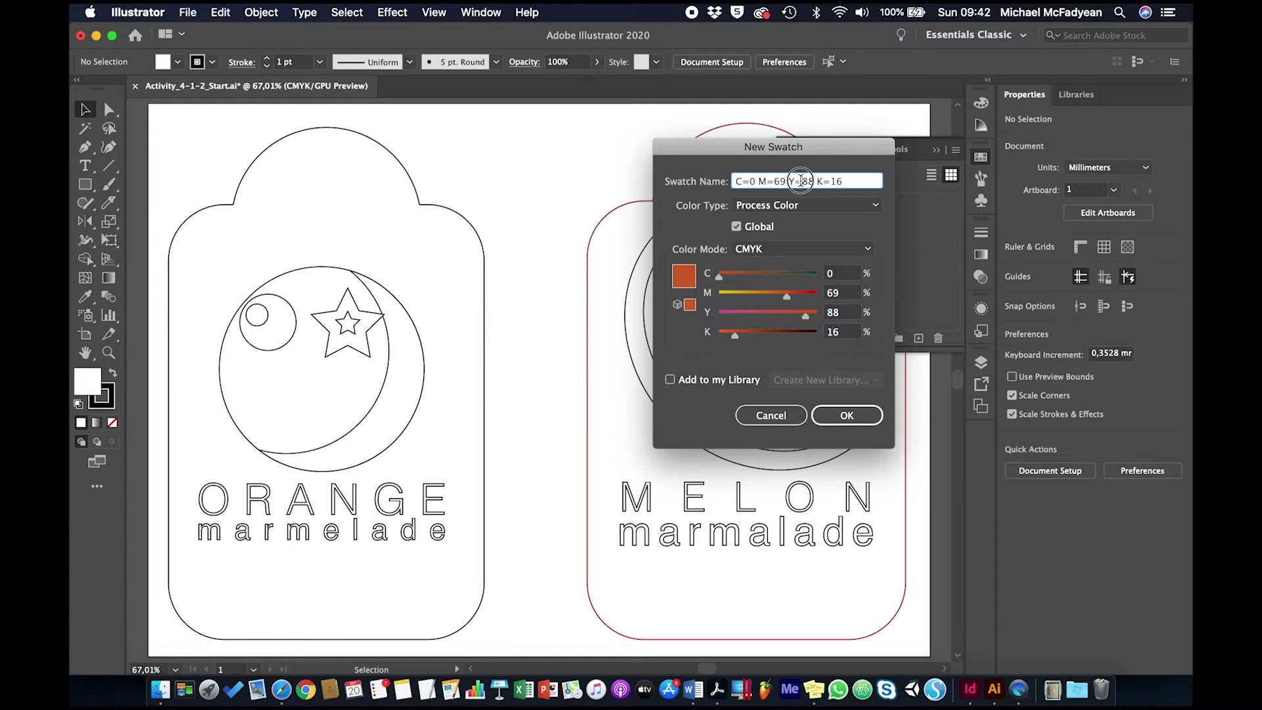
Step: Name the new swatch Orange and save it
left_click_drag(801, 181, 713, 177)
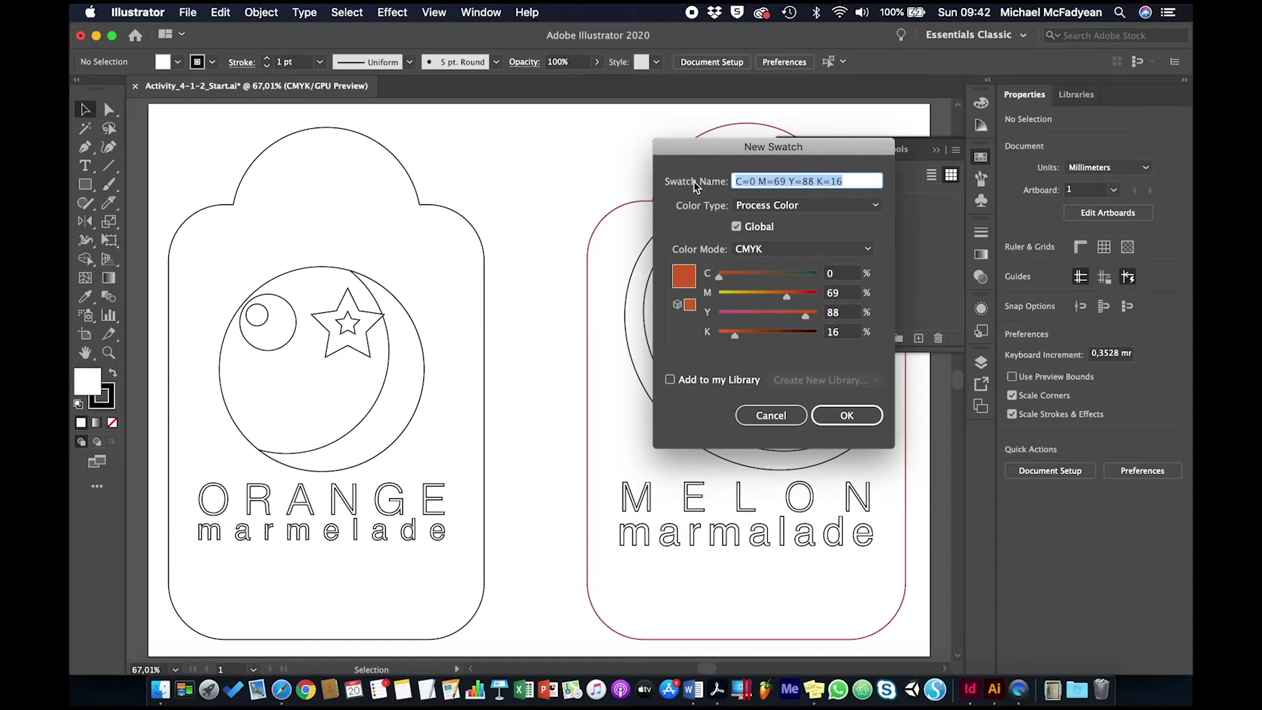
type("Tange")
key("BackSpace")
key("BackSpace")
key("BackSpace")
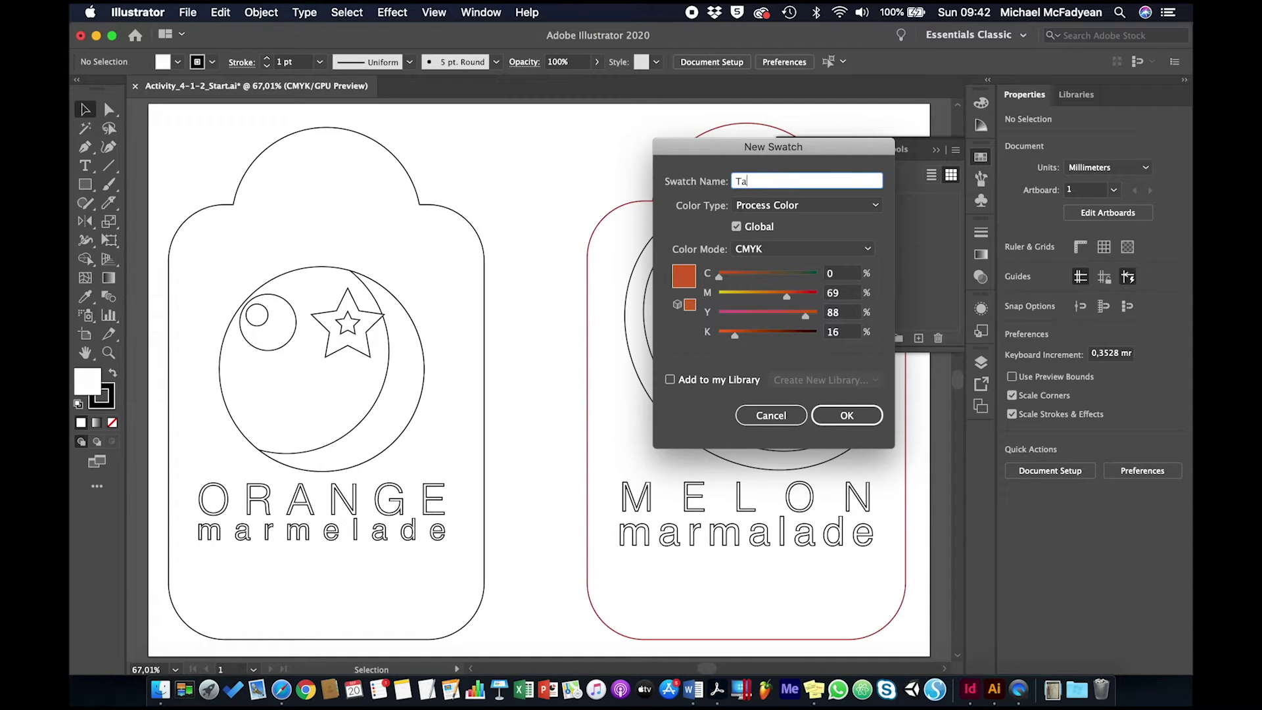
key("BackSpace")
key("BackSpace")
type("Orange")
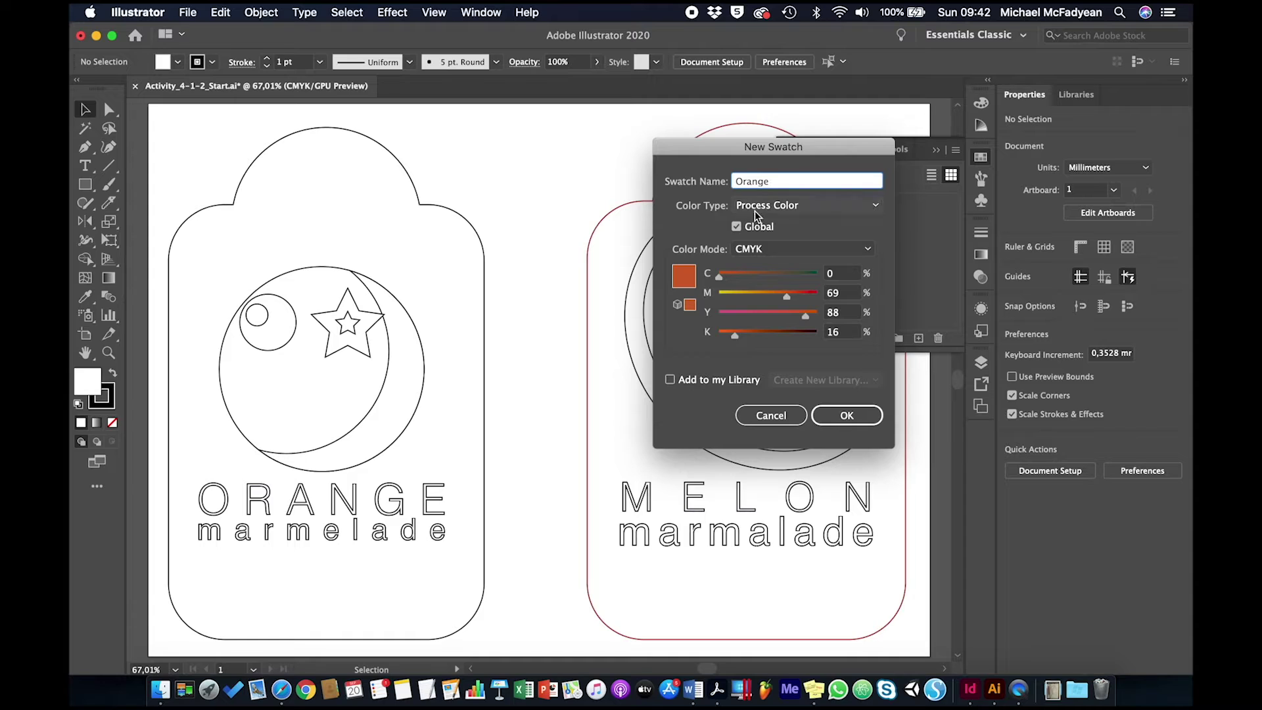
left_click(845, 416)
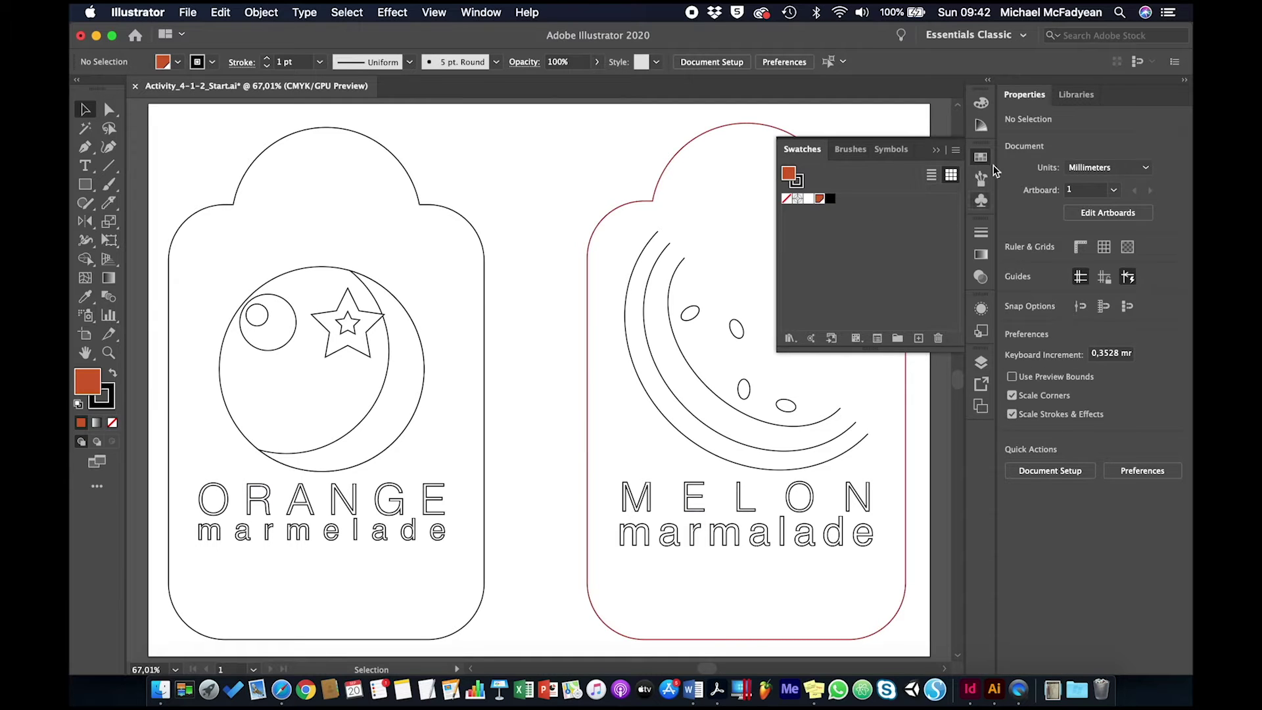
Step: View the full color options with the tint slider for Orange and return to the swatches
left_click(981, 103)
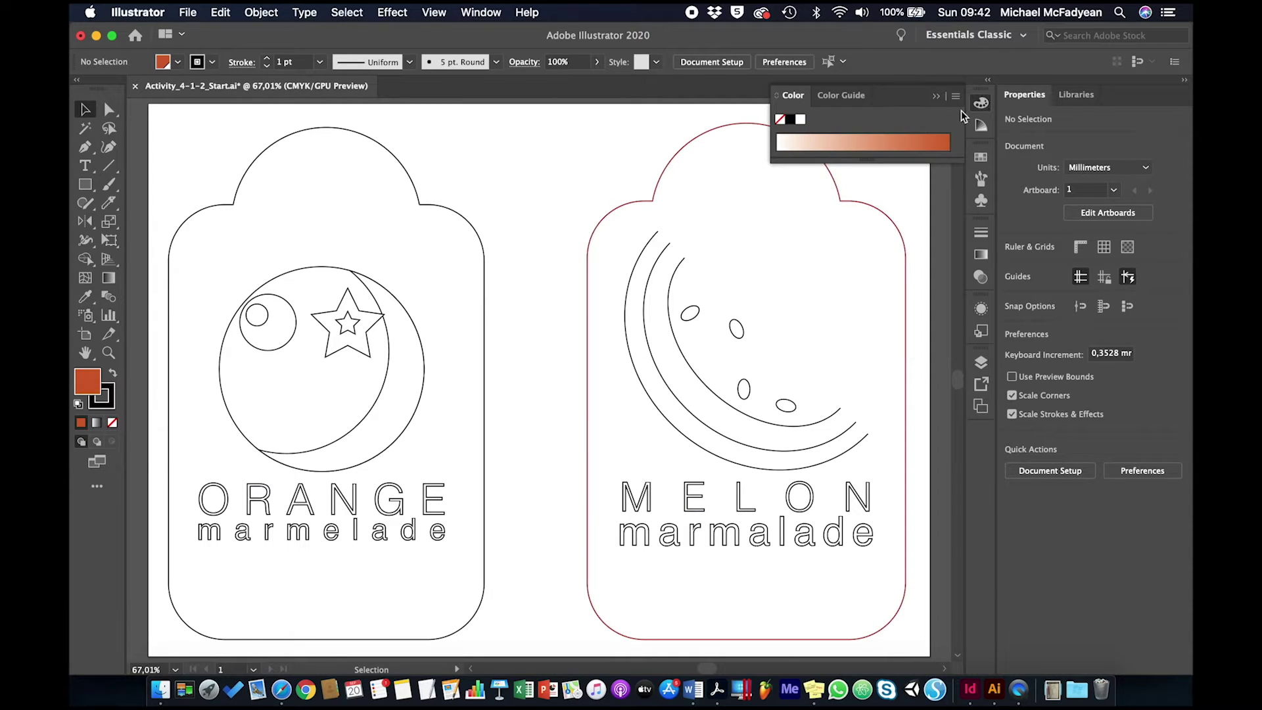
left_click(778, 96)
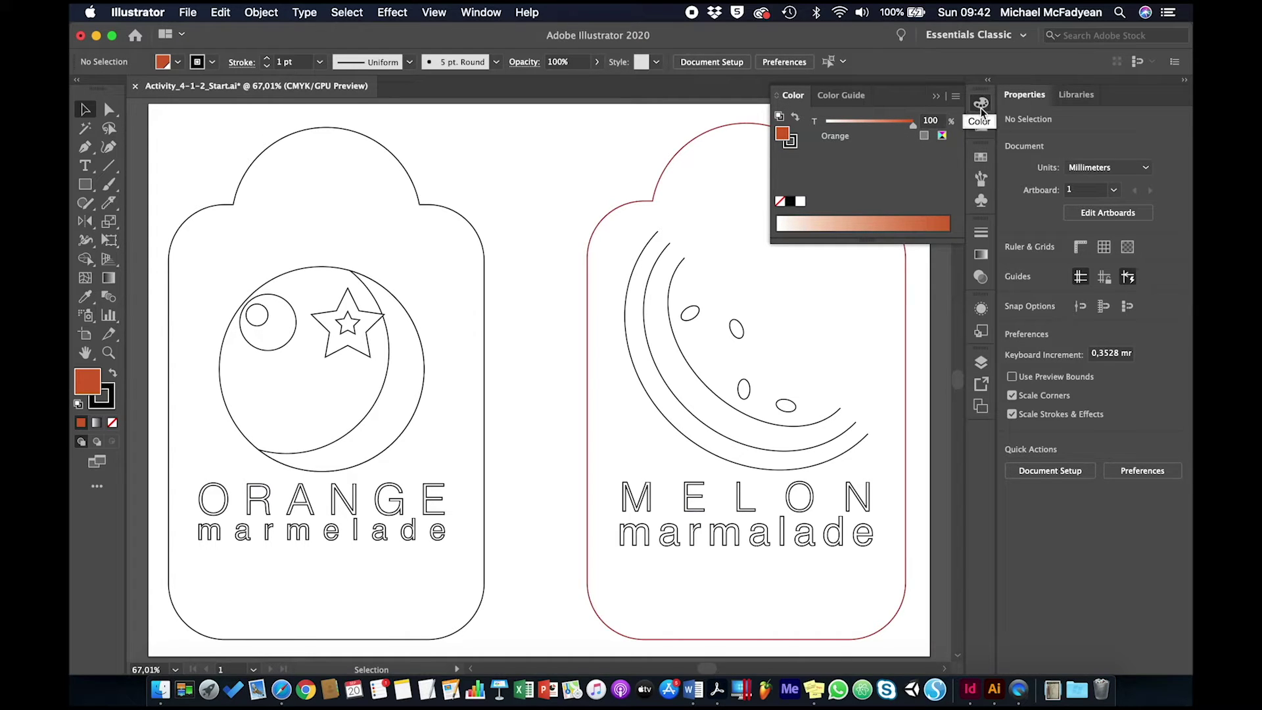
left_click(979, 158)
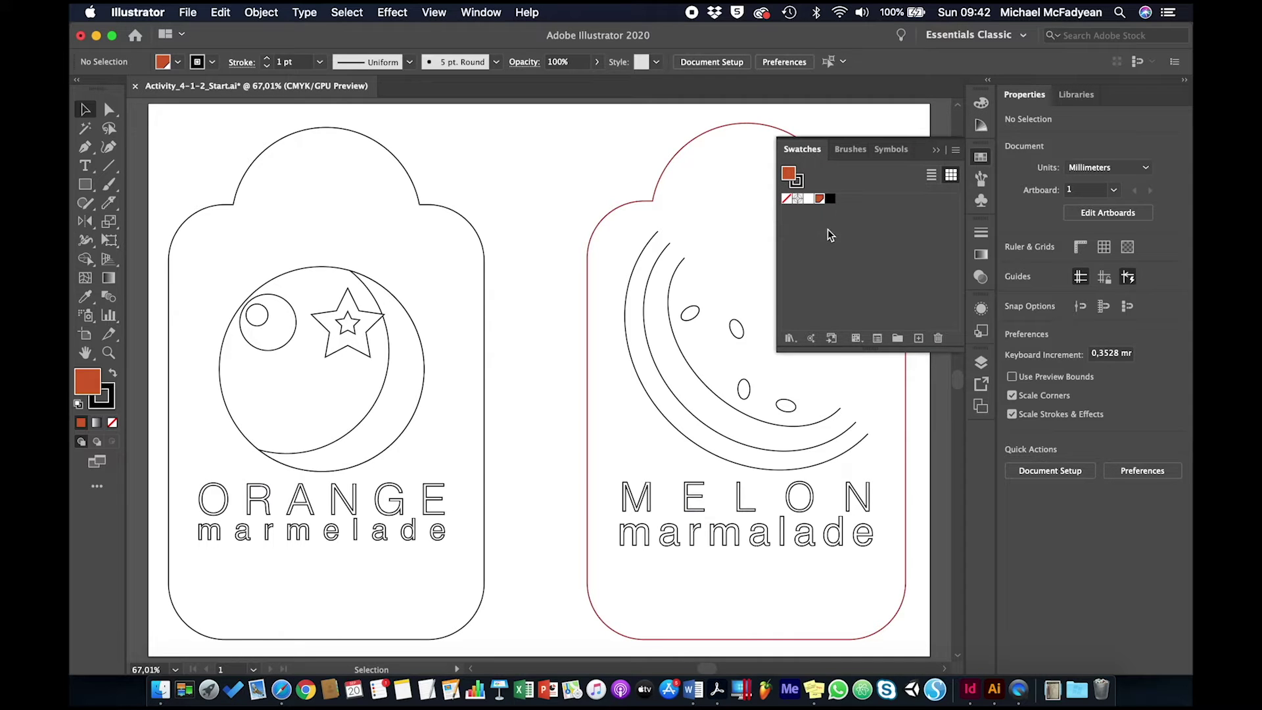
Step: Fill the large circle of the orange fruit with the Orange swatch, remove its stroke and deselect it
left_click(315, 270)
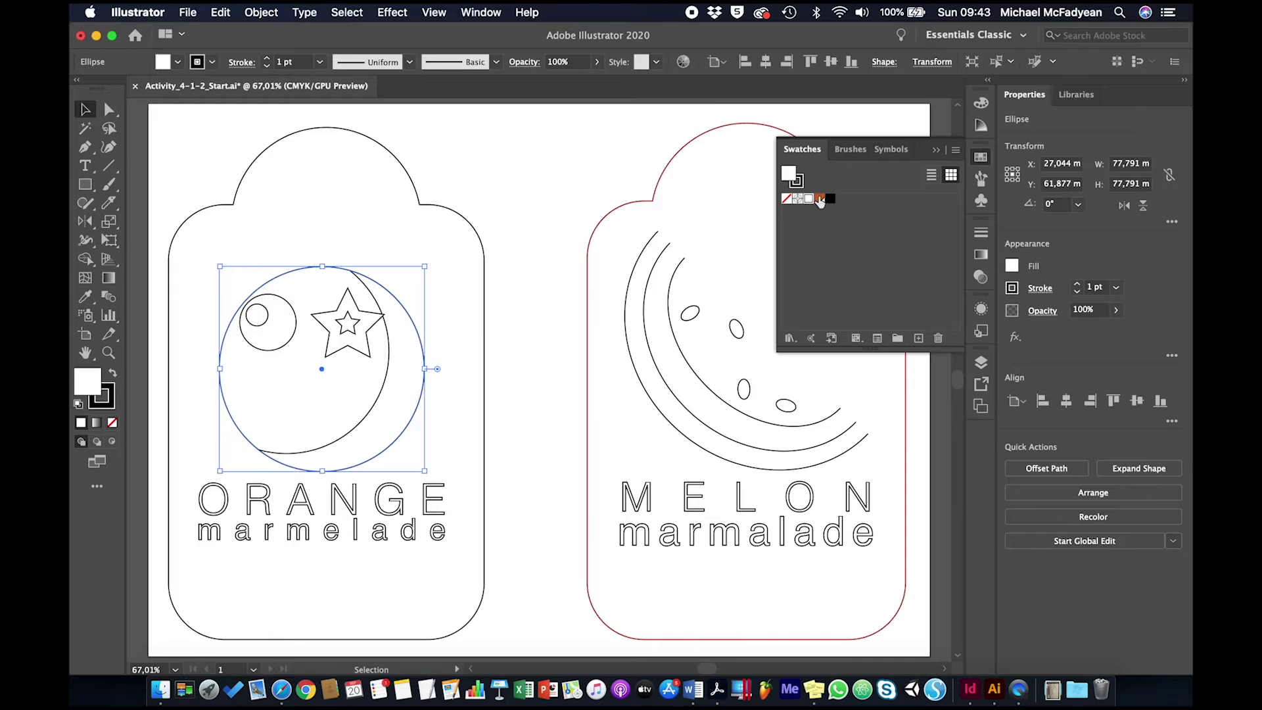
left_click(820, 198)
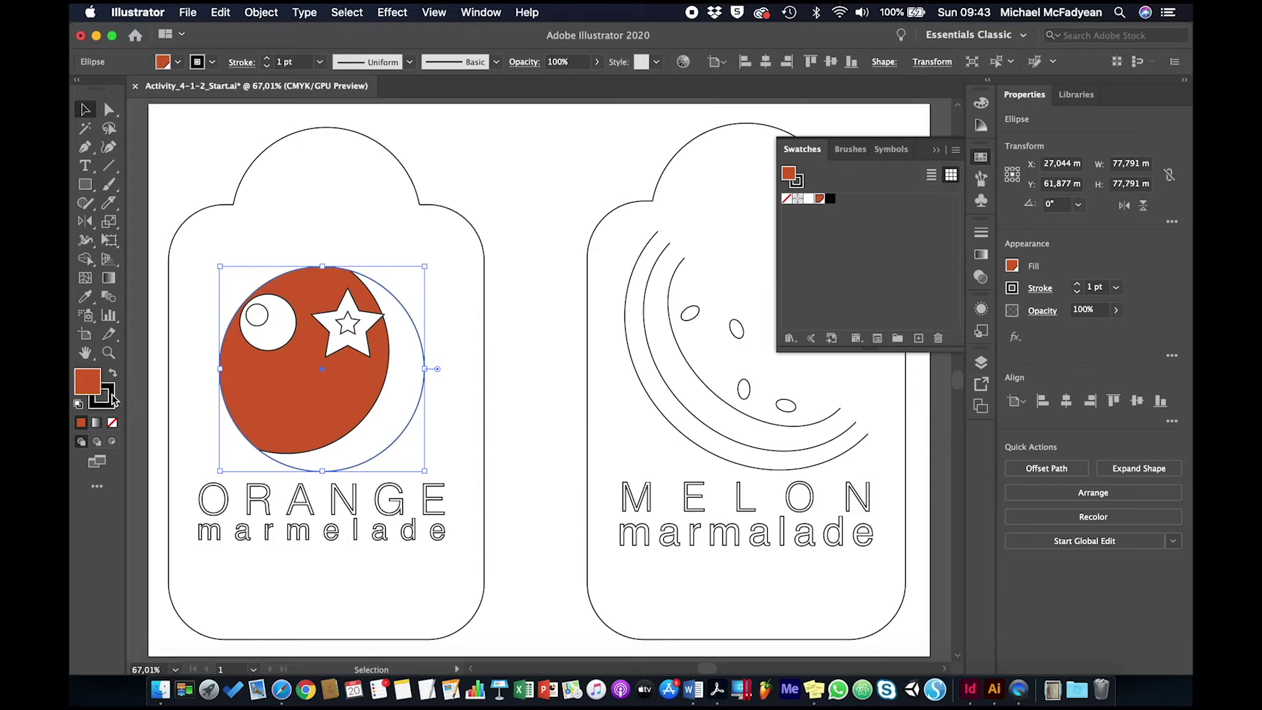
left_click(212, 61)
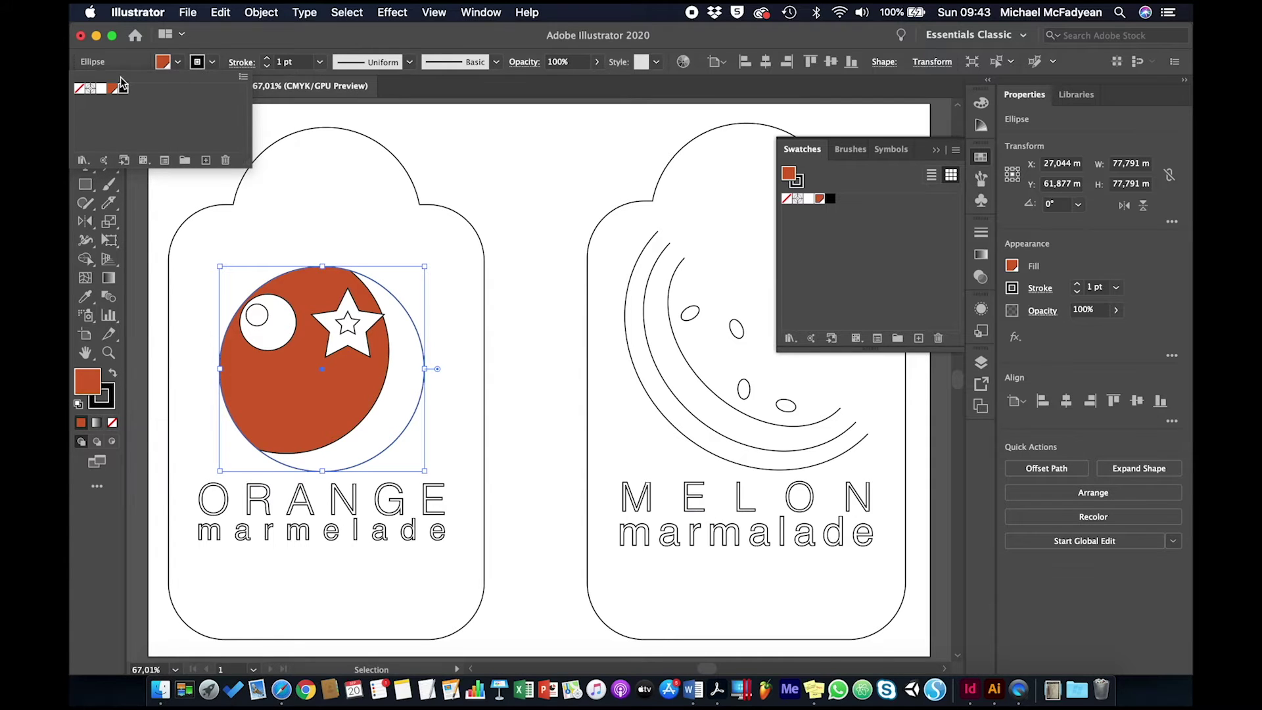
left_click(78, 88)
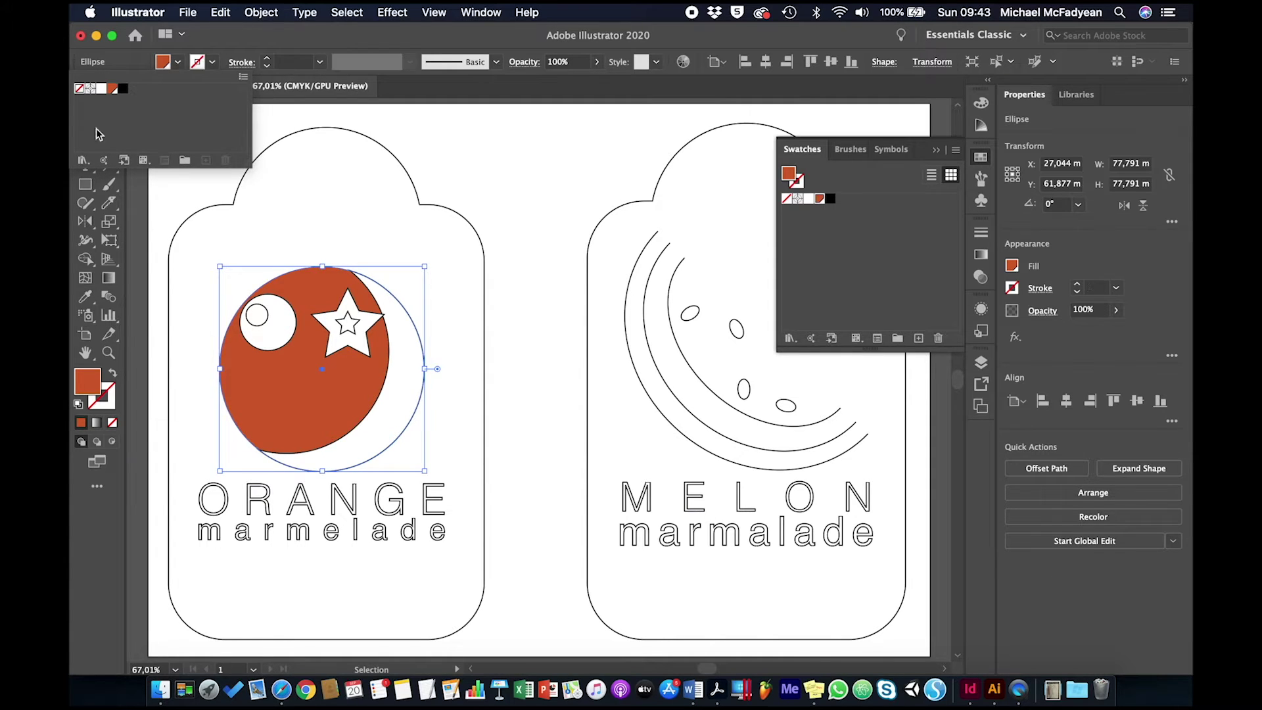
left_click(386, 49)
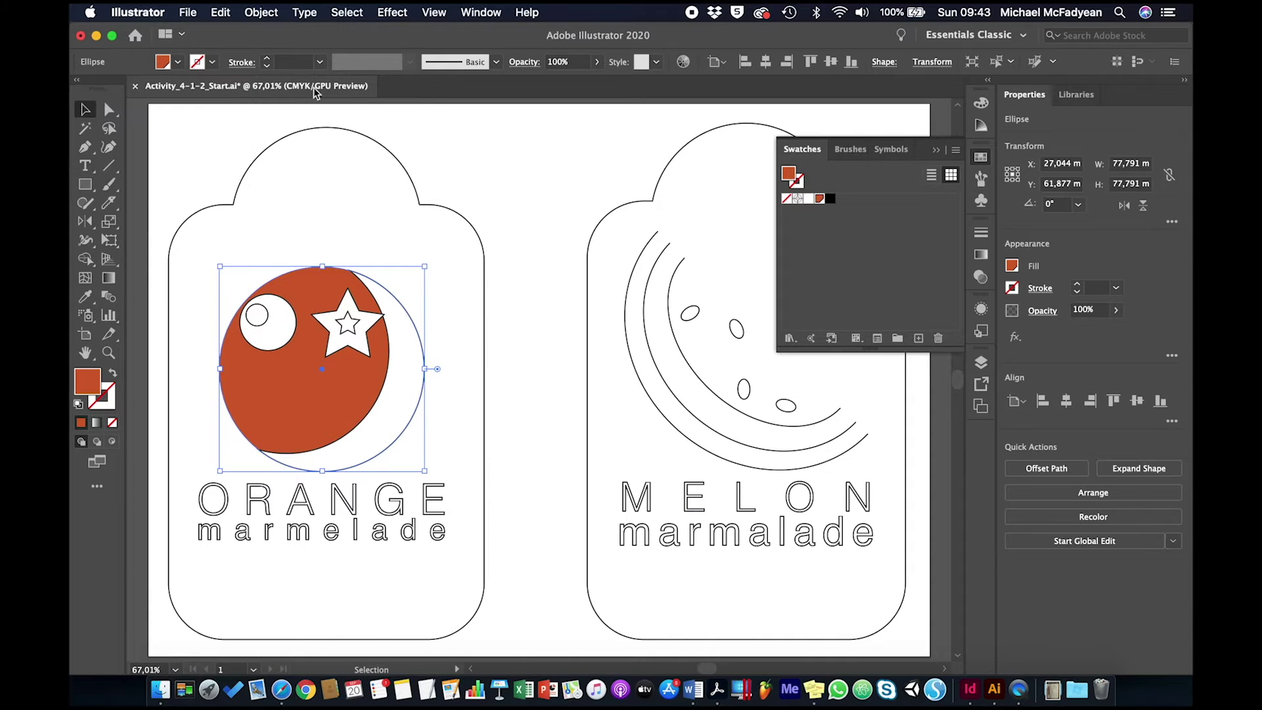
left_click(110, 398)
left_click(544, 334)
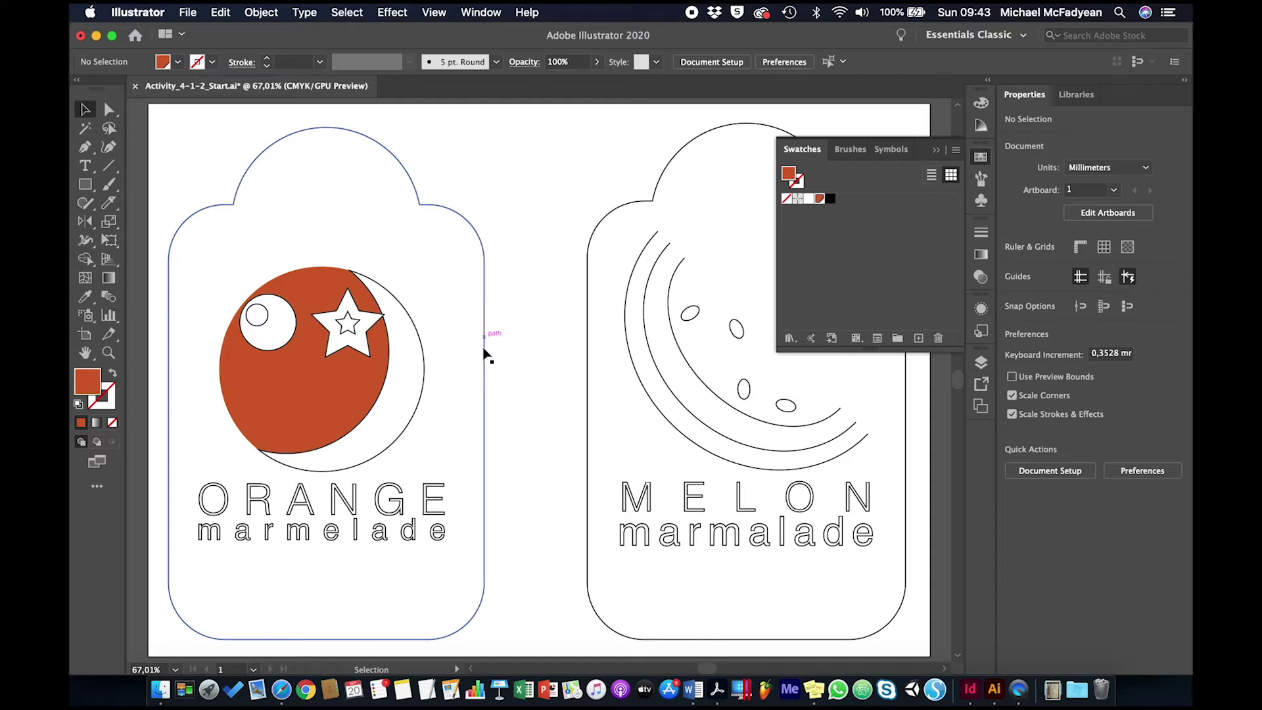
Step: Create a global CMYK process swatch named Light with C=0, M=18, Y=66 and K=0
left_click(919, 338)
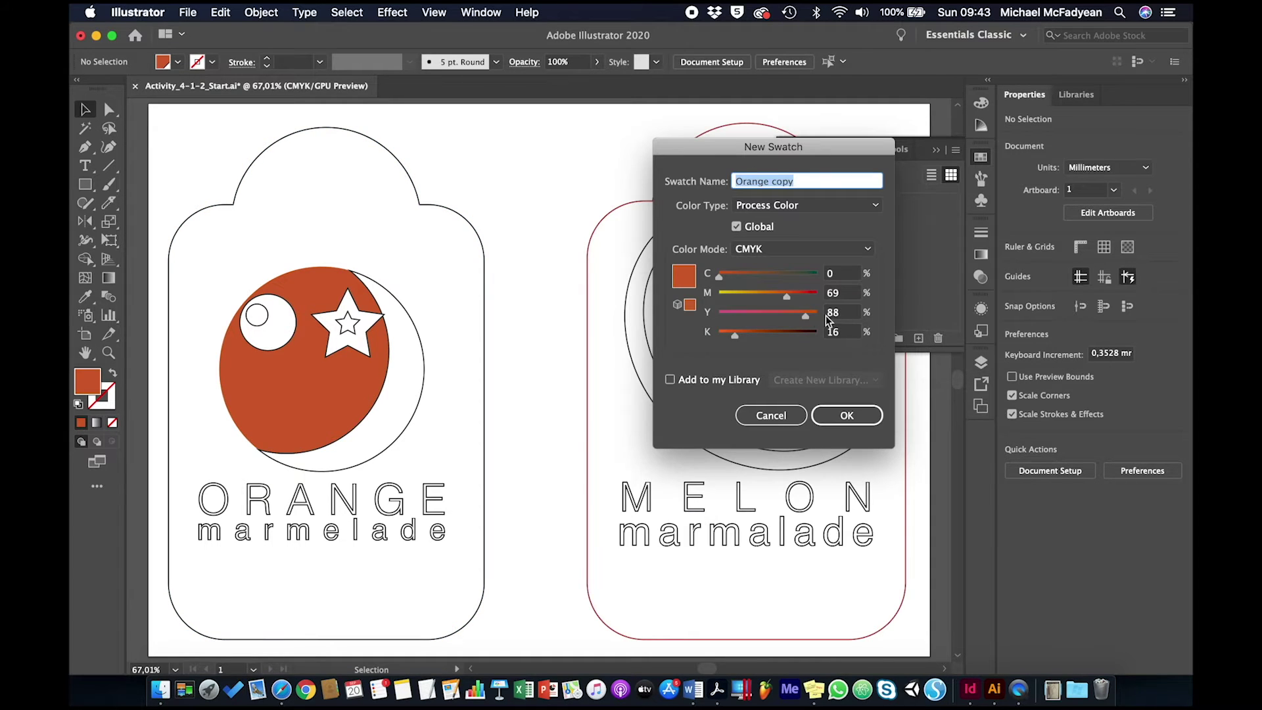
left_click_drag(761, 298, 749, 297)
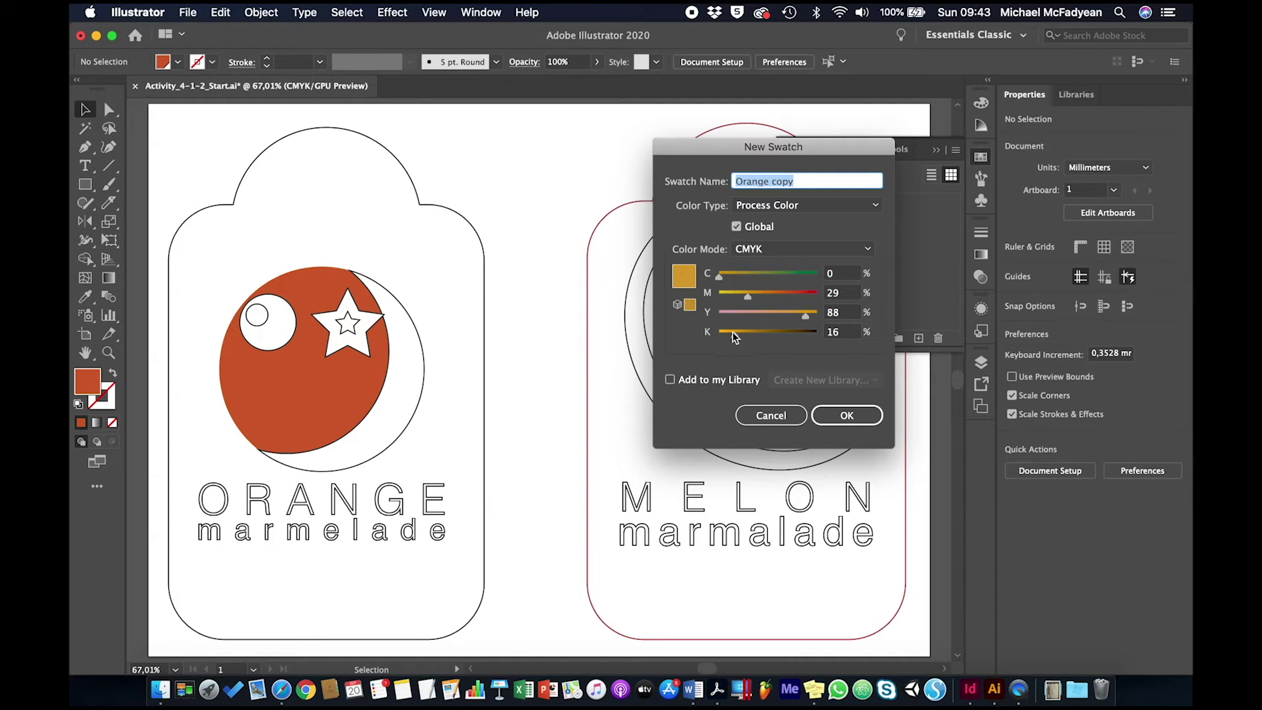
left_click_drag(732, 334, 702, 336)
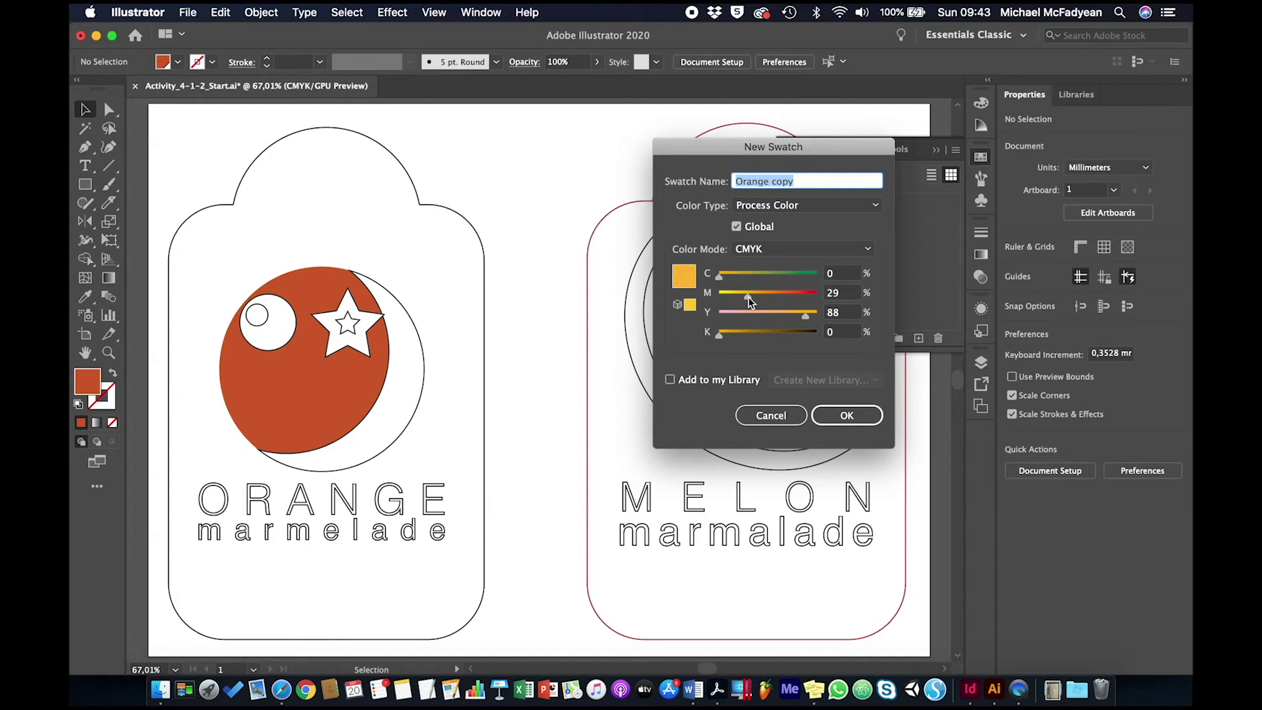
left_click_drag(748, 300, 736, 299)
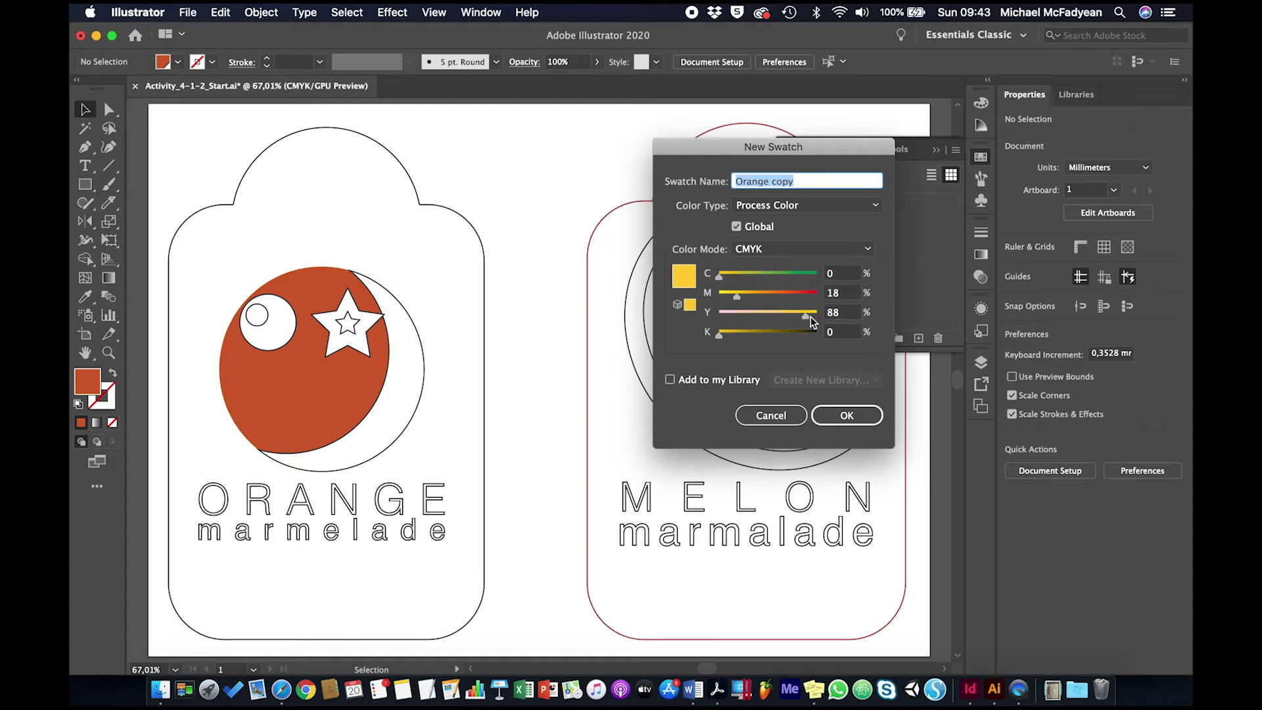
left_click_drag(811, 320, 786, 319)
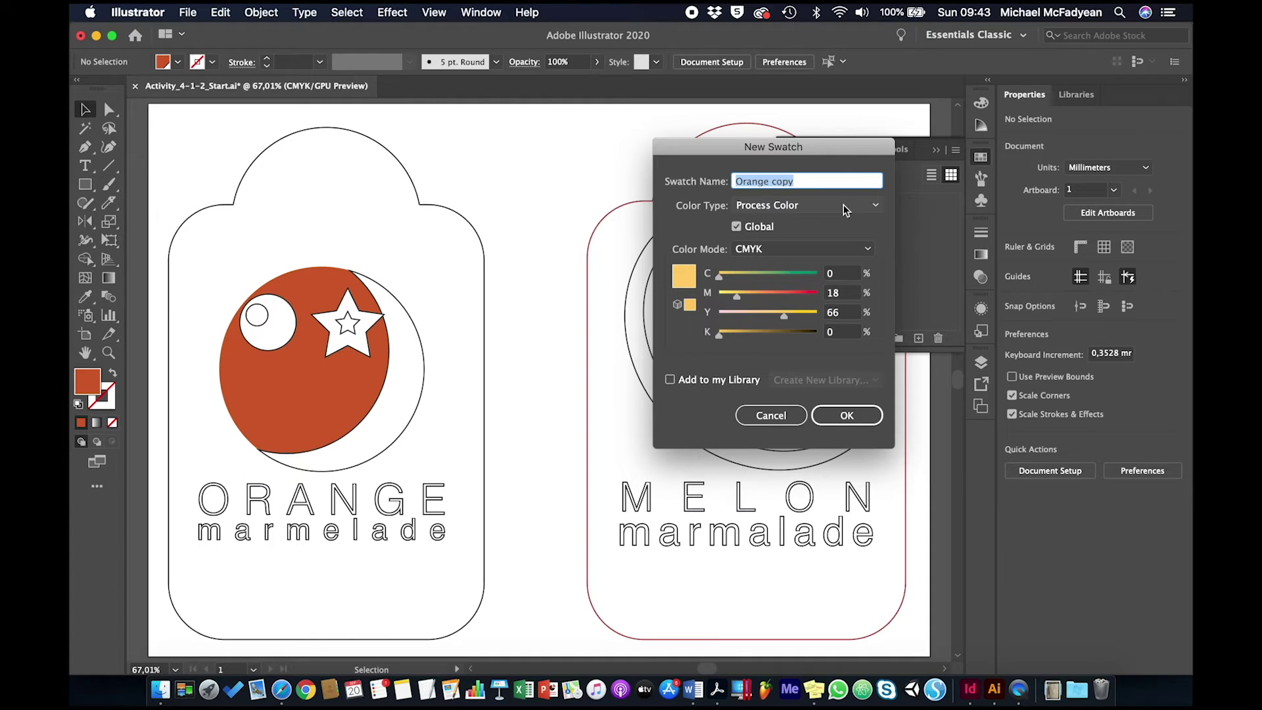
type("Light")
left_click(835, 420)
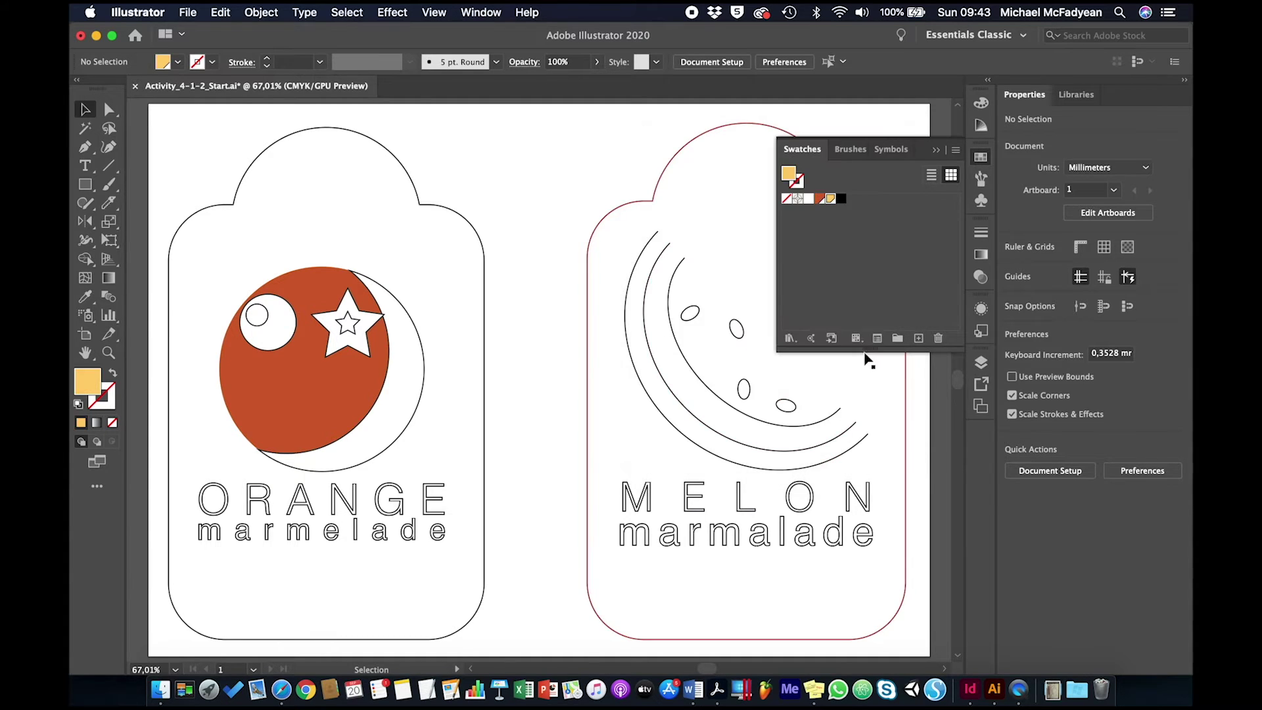
Step: Fill the orange label's background shape with the Light swatch and deselect it
left_click(484, 254)
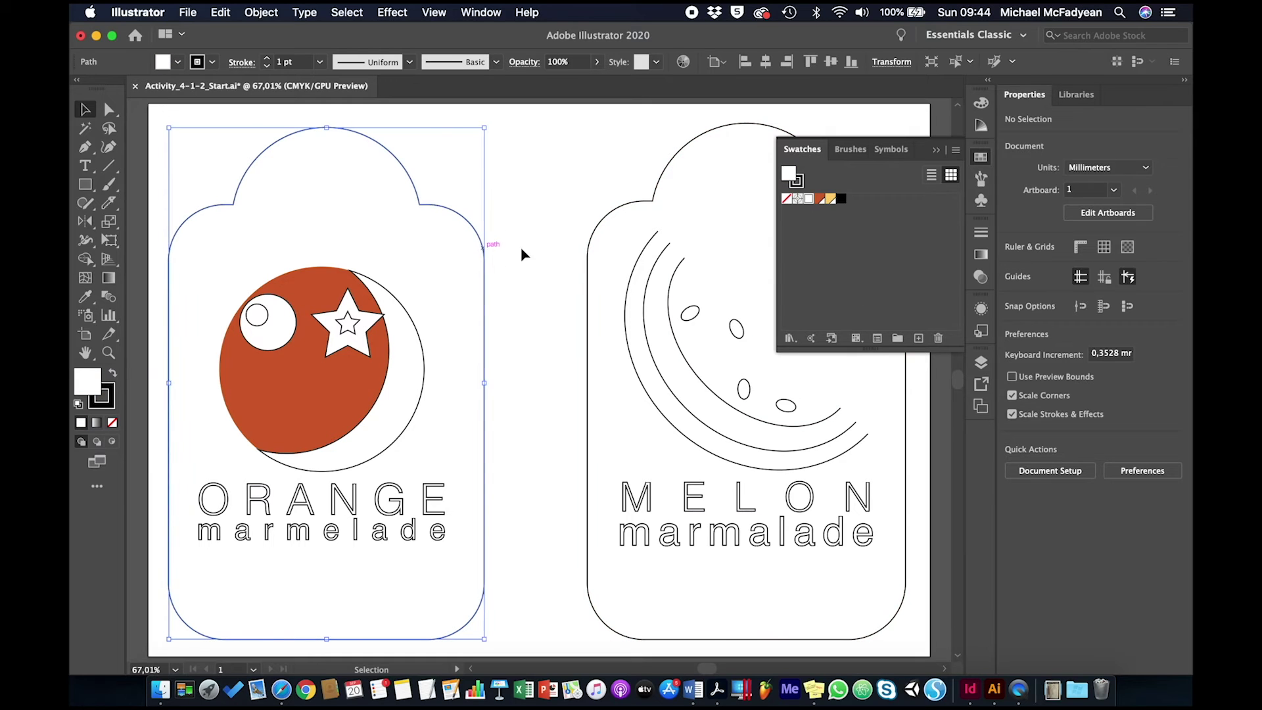
left_click(829, 199)
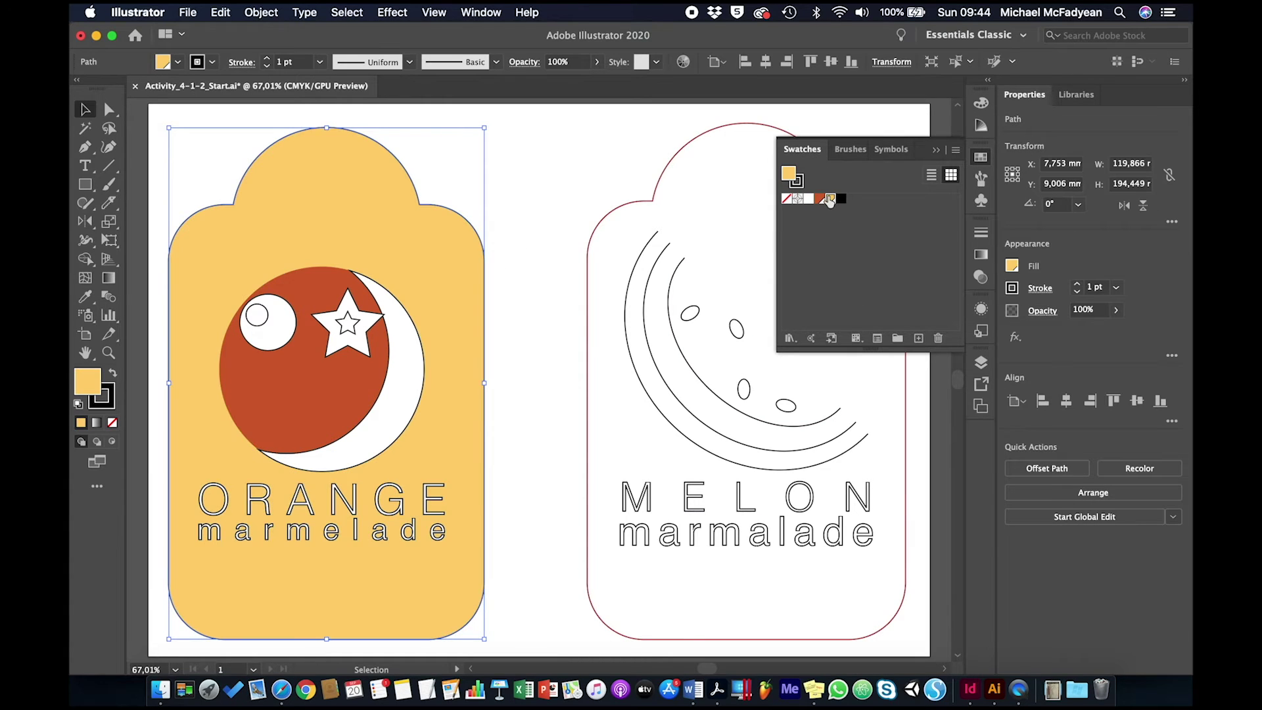
left_click(544, 444)
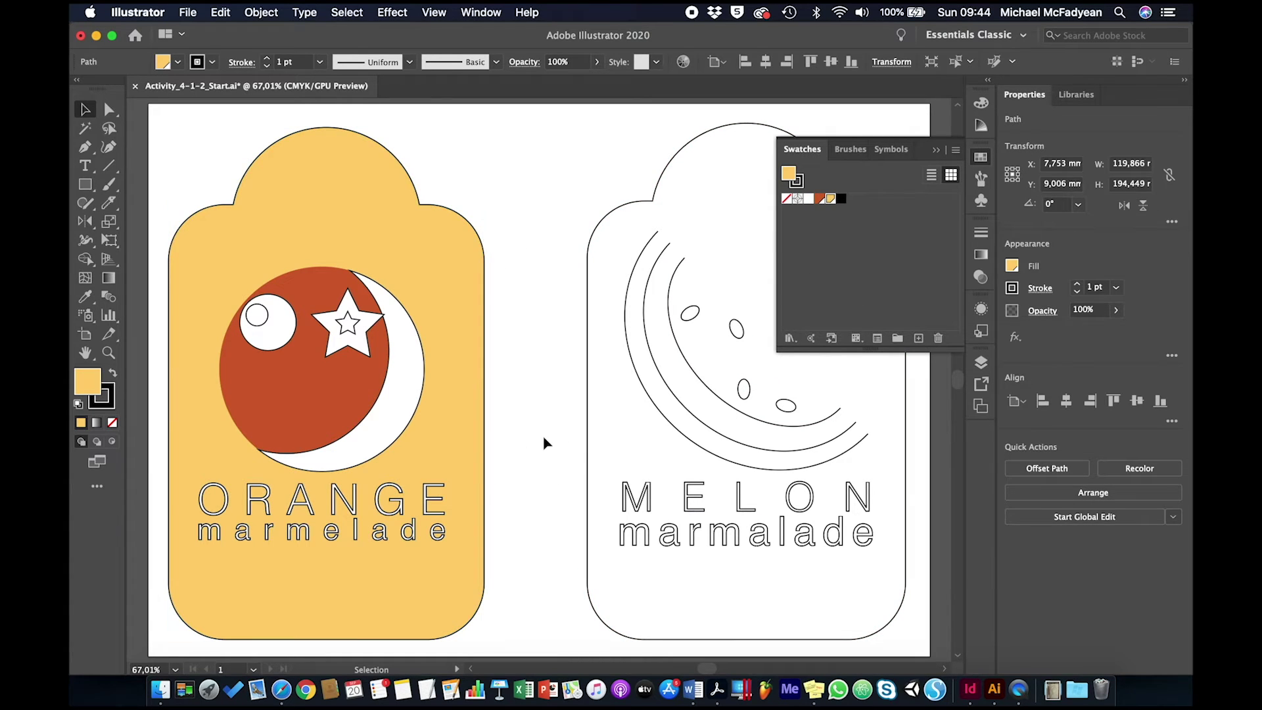
Step: Fill all the letters of the word ORANGE with the Orange swatch and remove their stroke
left_click(429, 513)
left_click(389, 505, "shift")
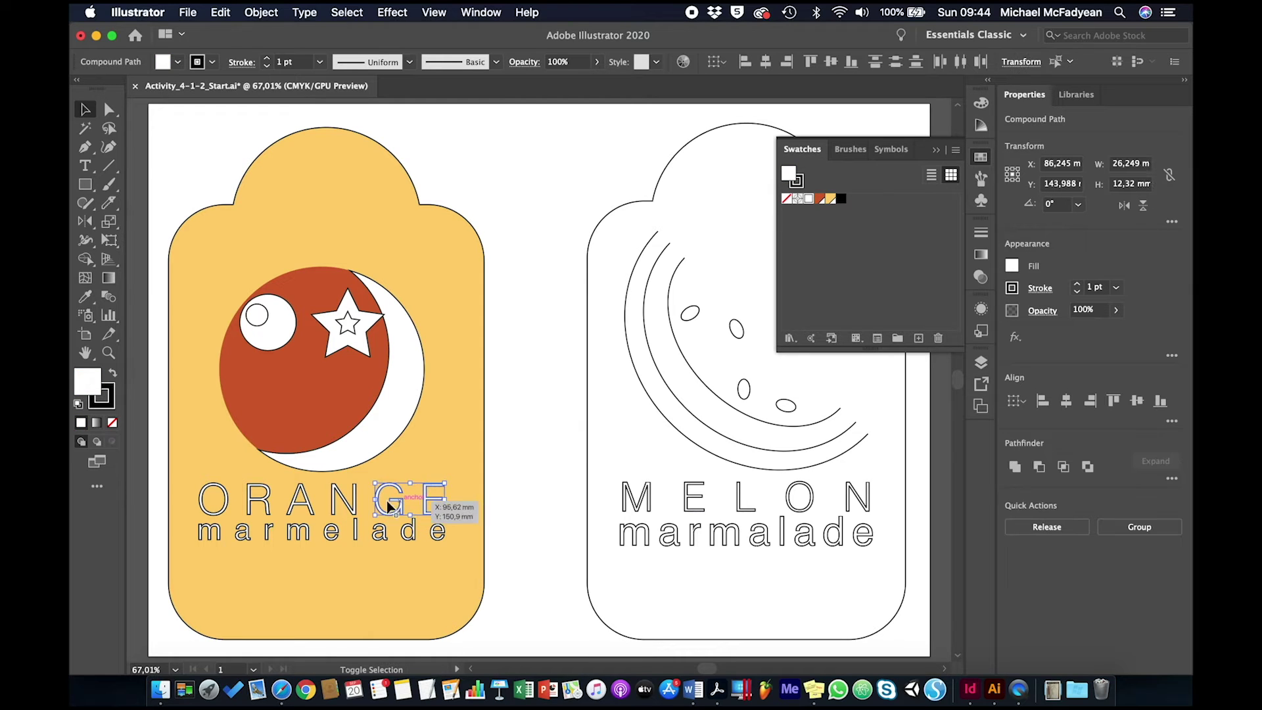
left_click(353, 503, "shift")
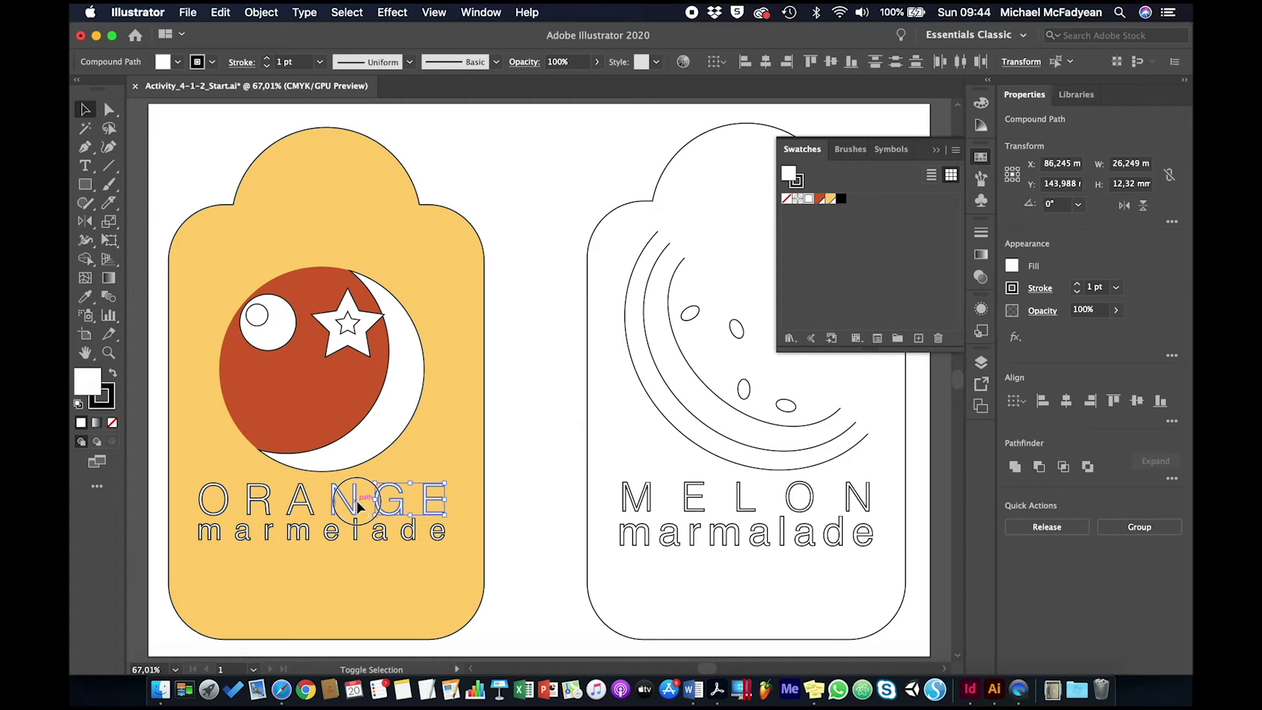
left_click(309, 508, "shift")
left_click(260, 505, "shift")
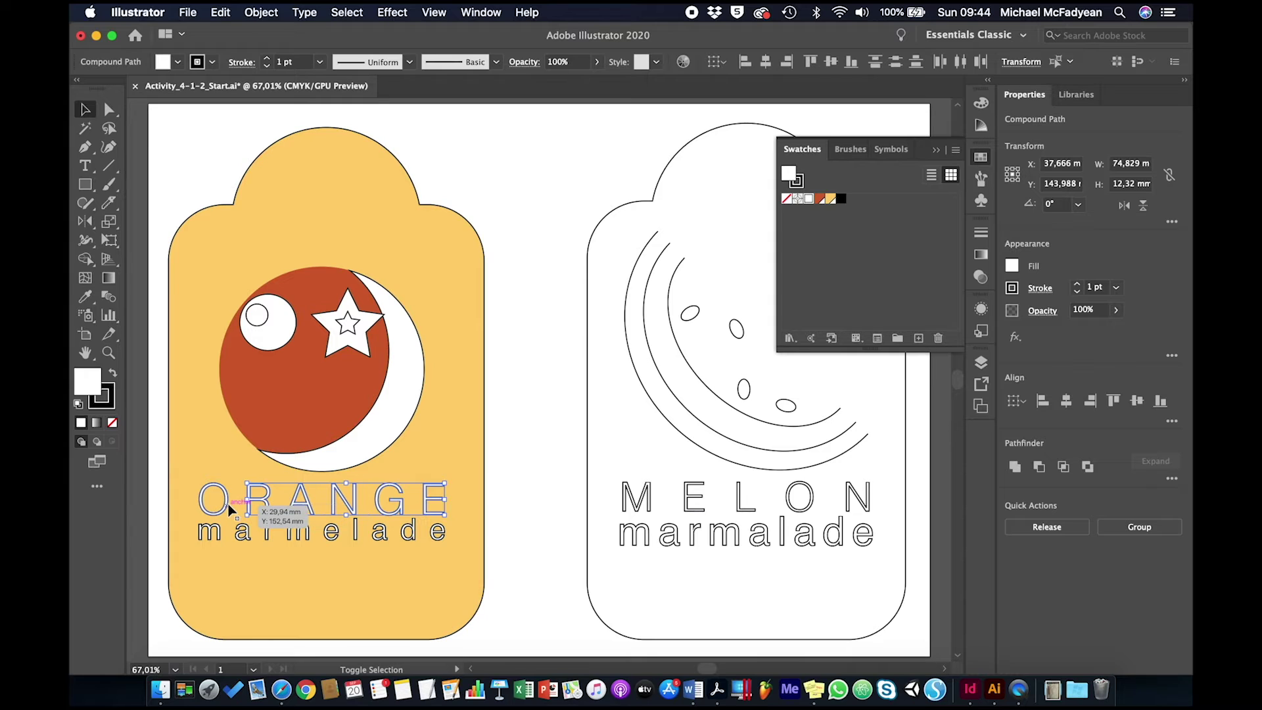
left_click(230, 509, "shift")
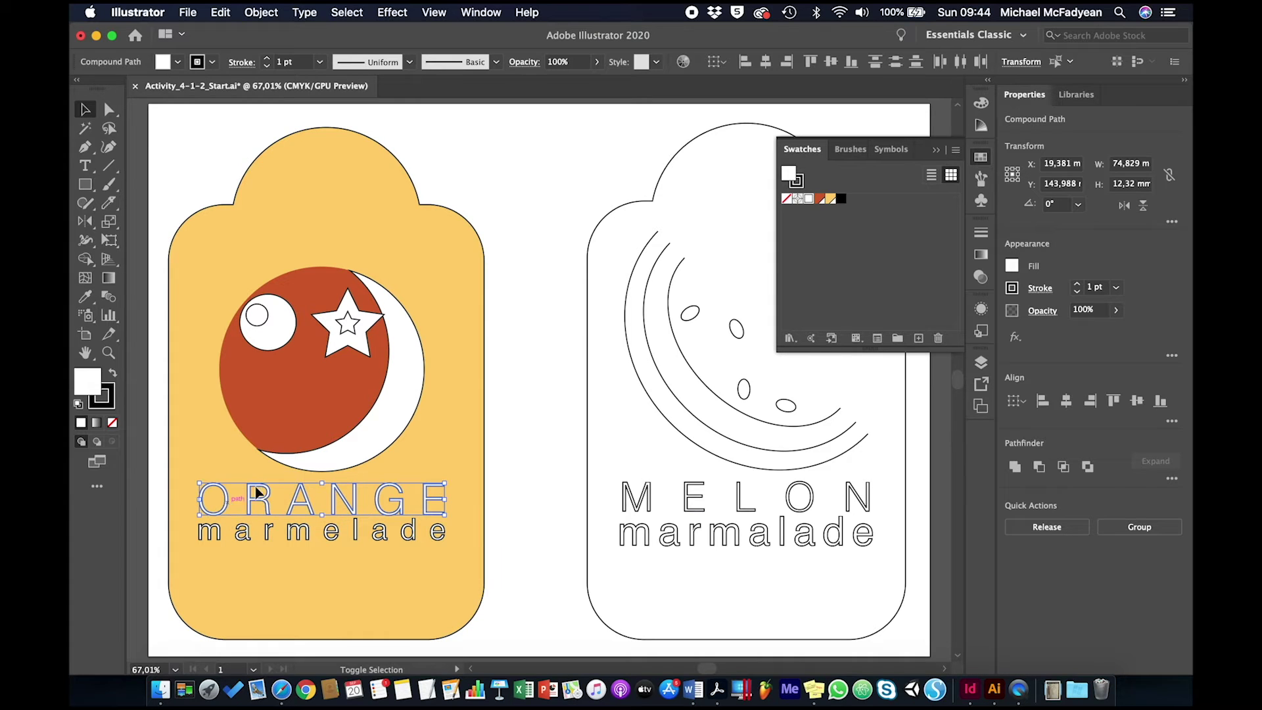
left_click(820, 199)
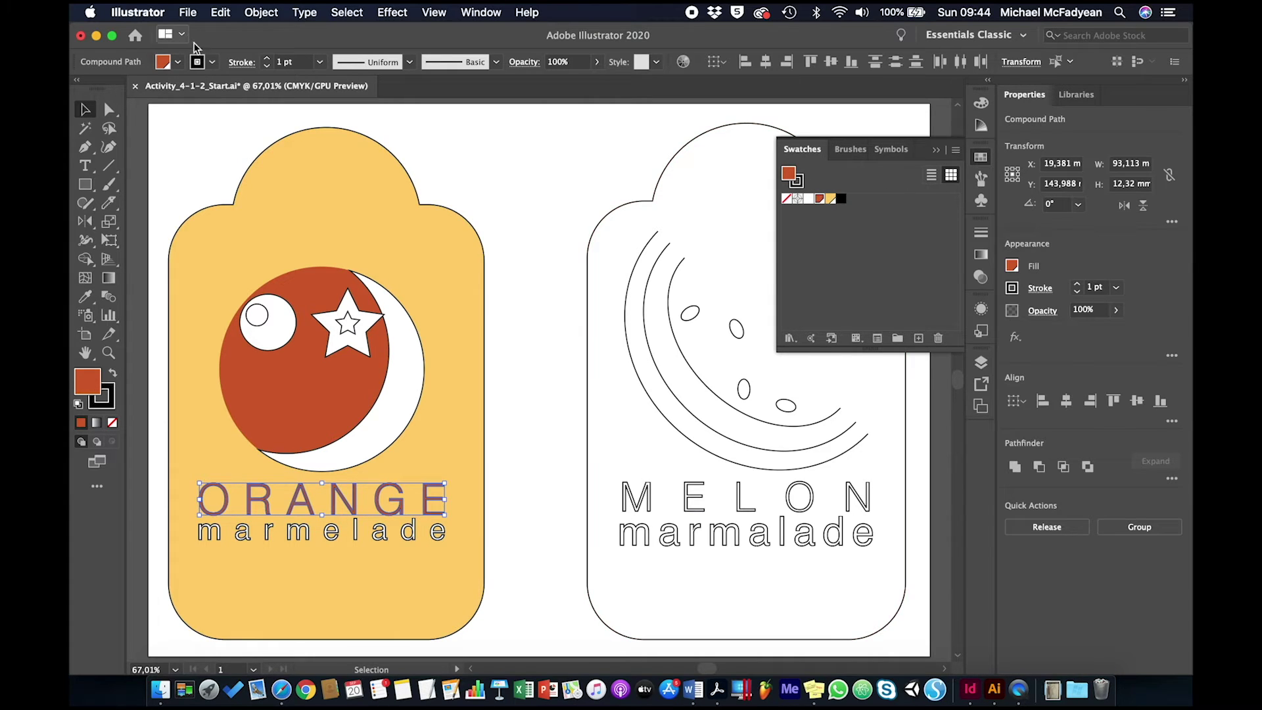
left_click(213, 61)
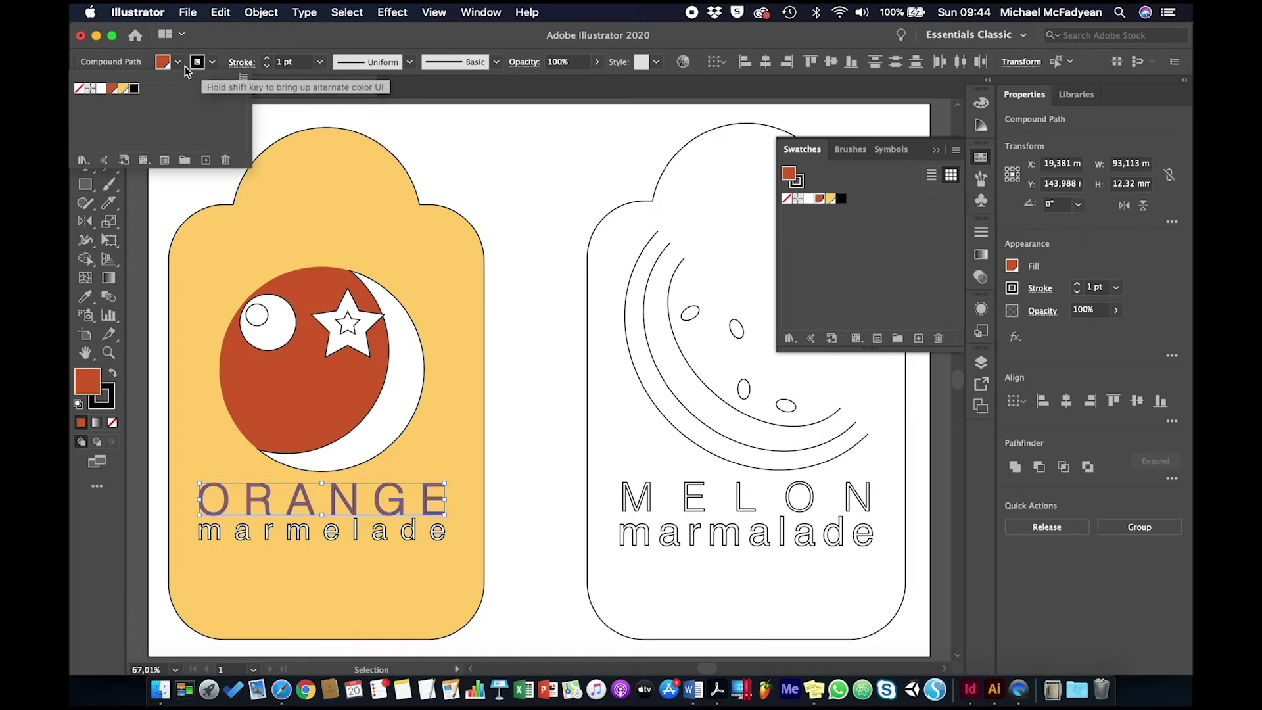
left_click(81, 90)
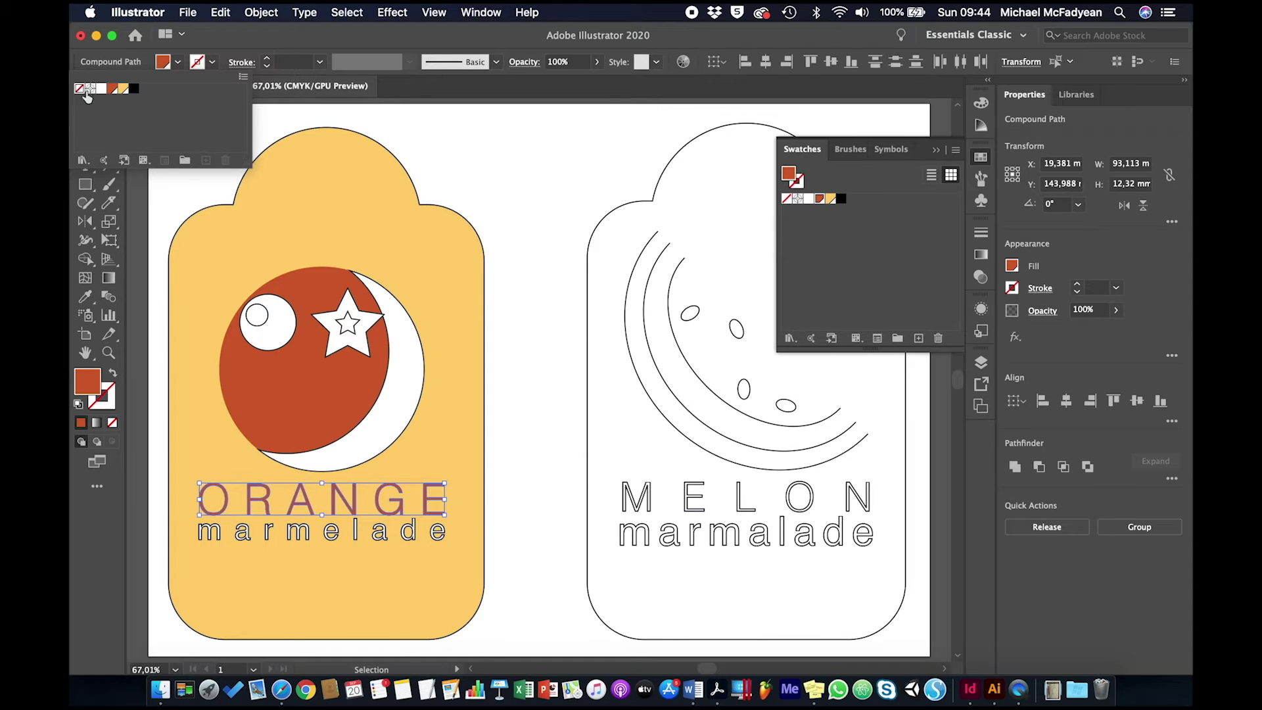
Step: Try Orange tints of 70% and 60% on the ORANGE letters, settle on 50% and deselect them
left_click(980, 105)
left_click(980, 105)
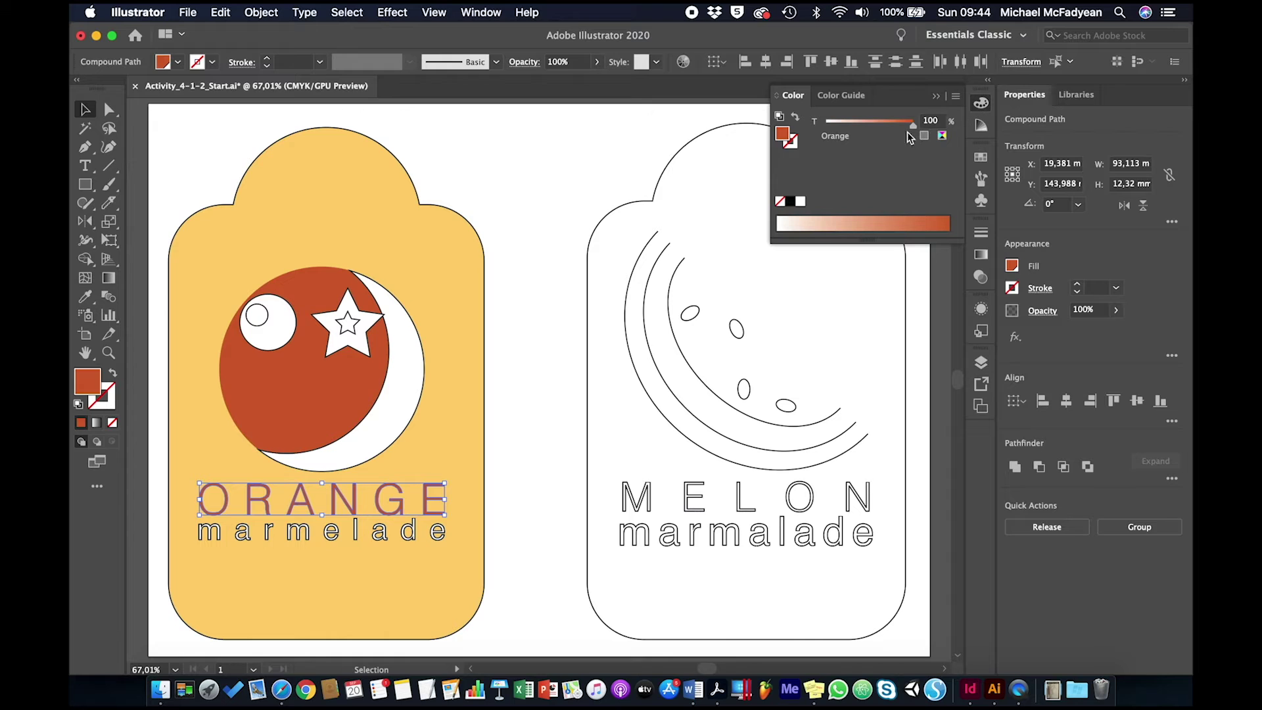
left_click(929, 121)
type("70")
key("Return")
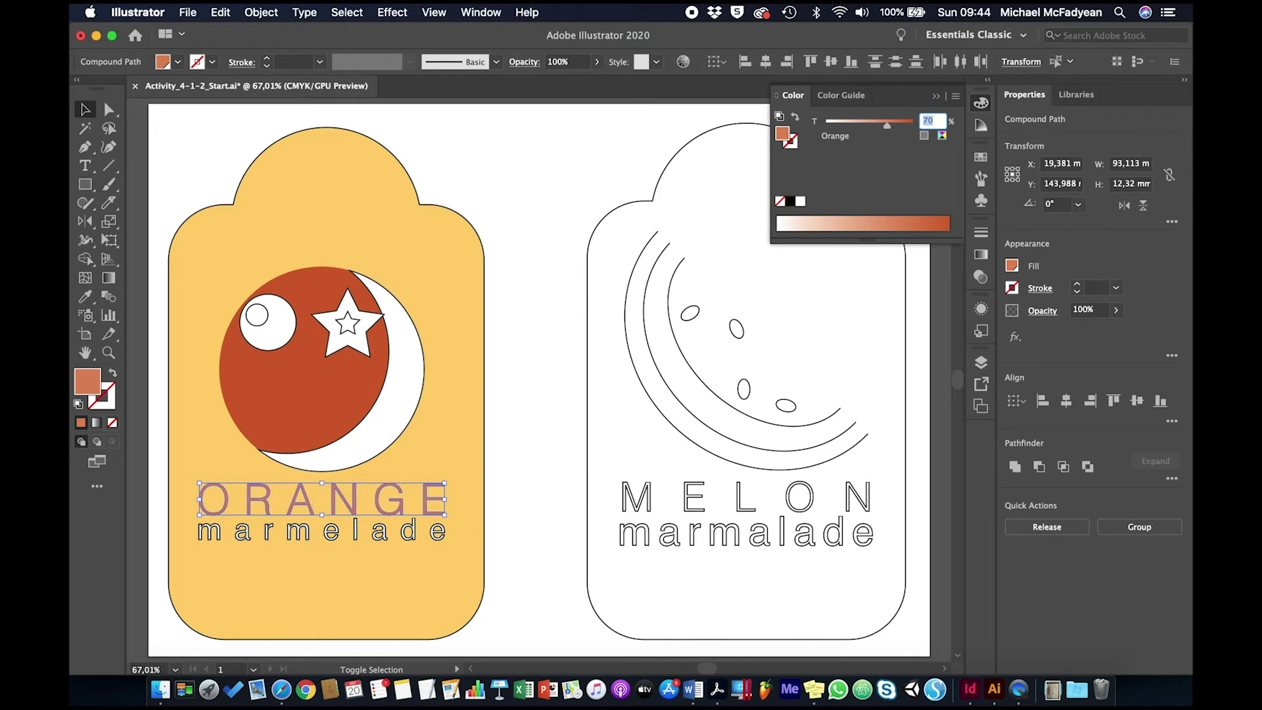
type("60")
key("Return")
type("50")
key("Return")
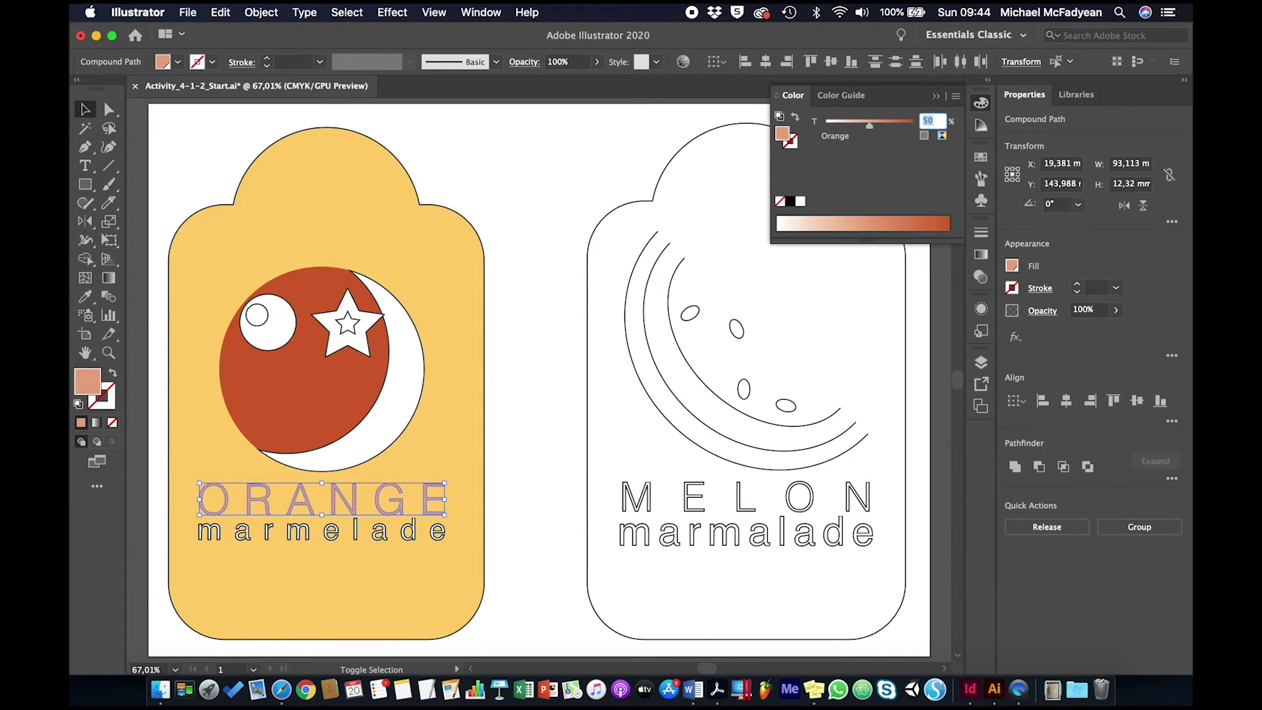
left_click(538, 363)
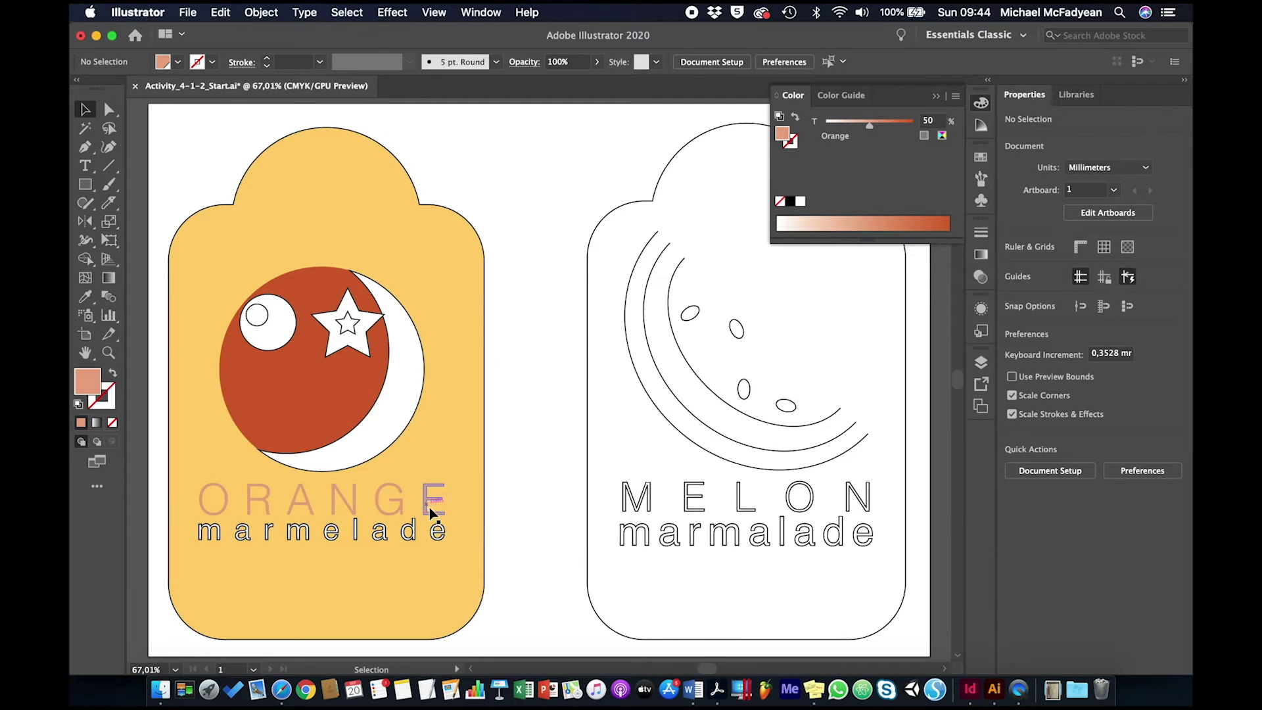
Step: Fill all the letters of the word marmelade on the orange label with the Orange swatch, remove their stroke and deselect them
left_click(436, 527)
left_click(410, 530, "shift")
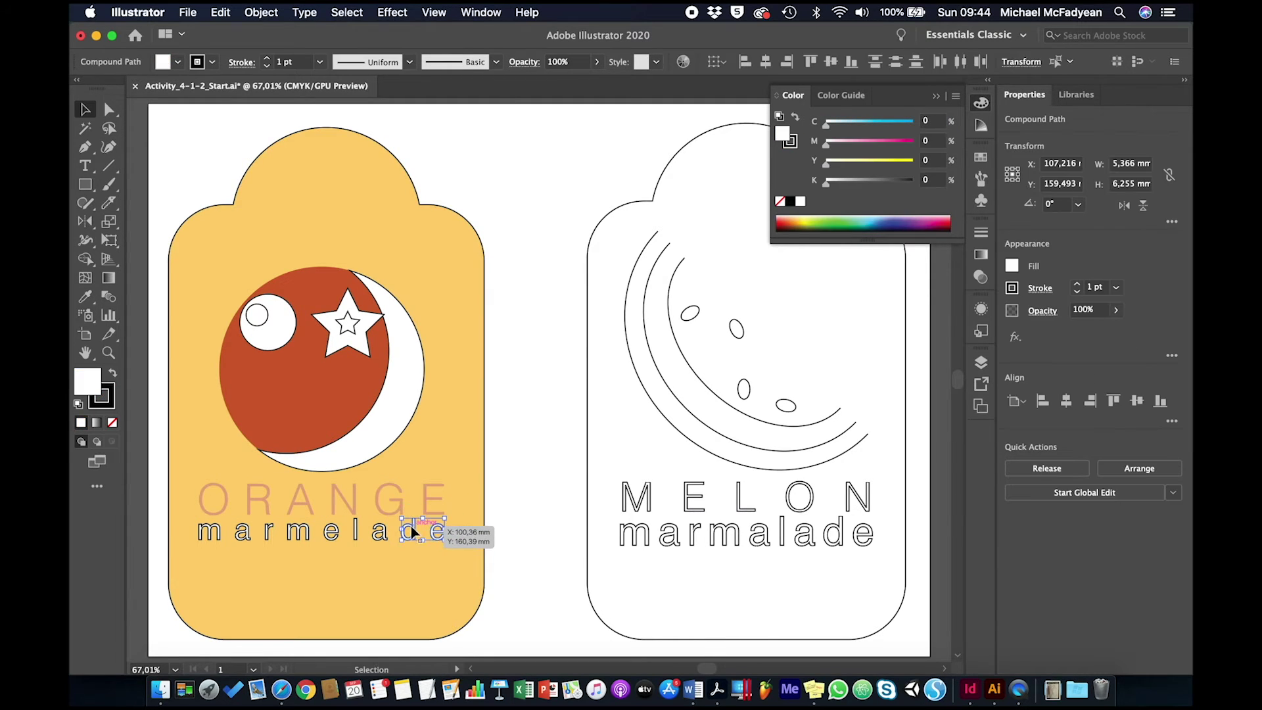
left_click(380, 531, "shift")
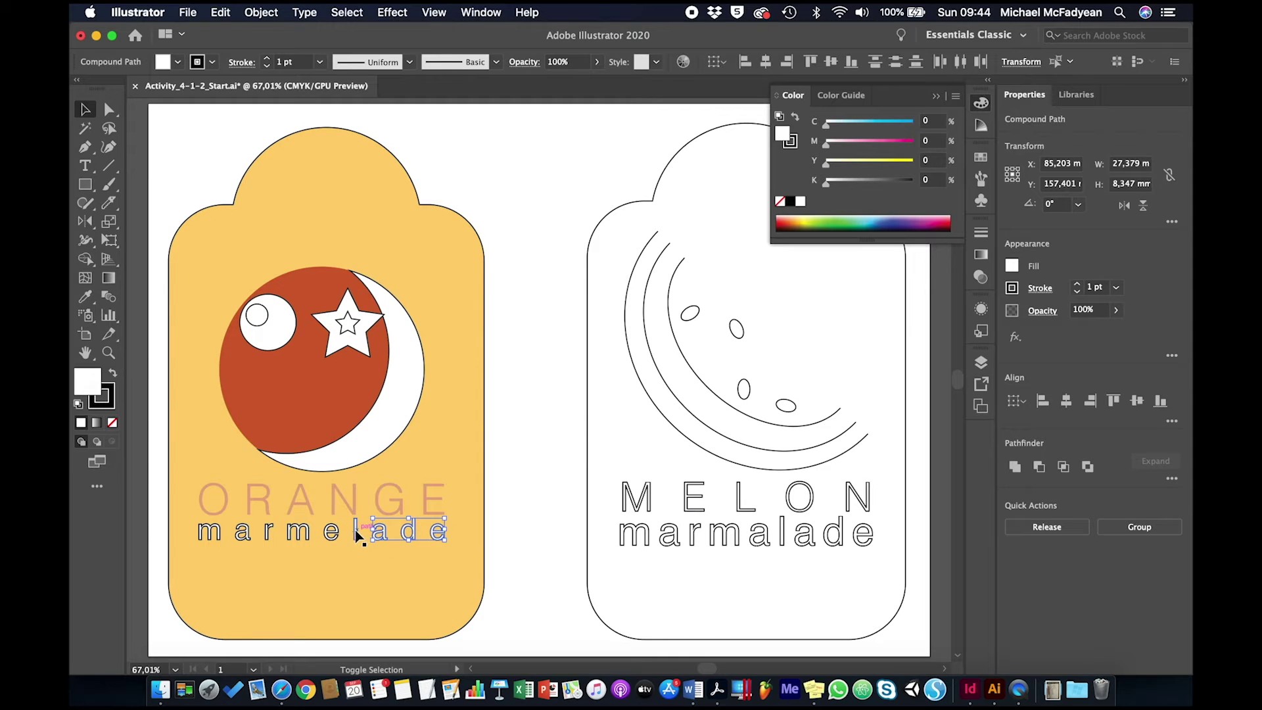
left_click(355, 532, "shift")
left_click(331, 532, "shift")
left_click(299, 534, "shift")
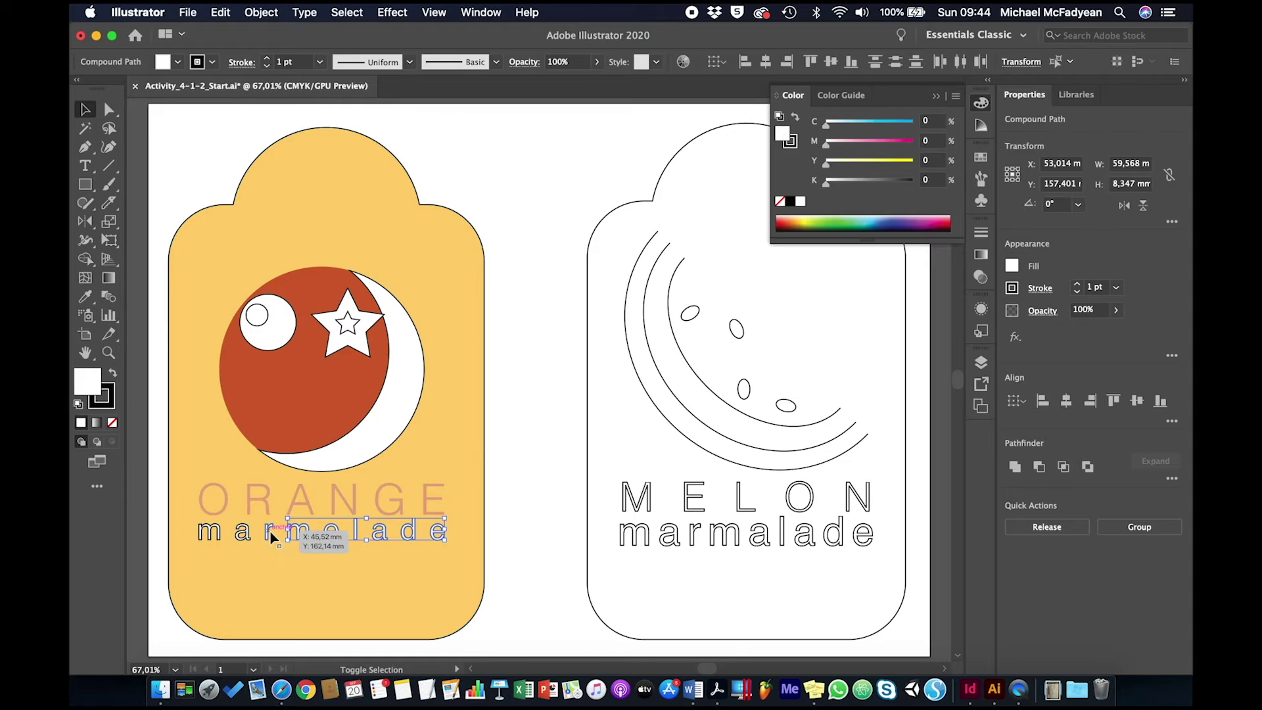
left_click(270, 533, "shift")
left_click(243, 532, "shift")
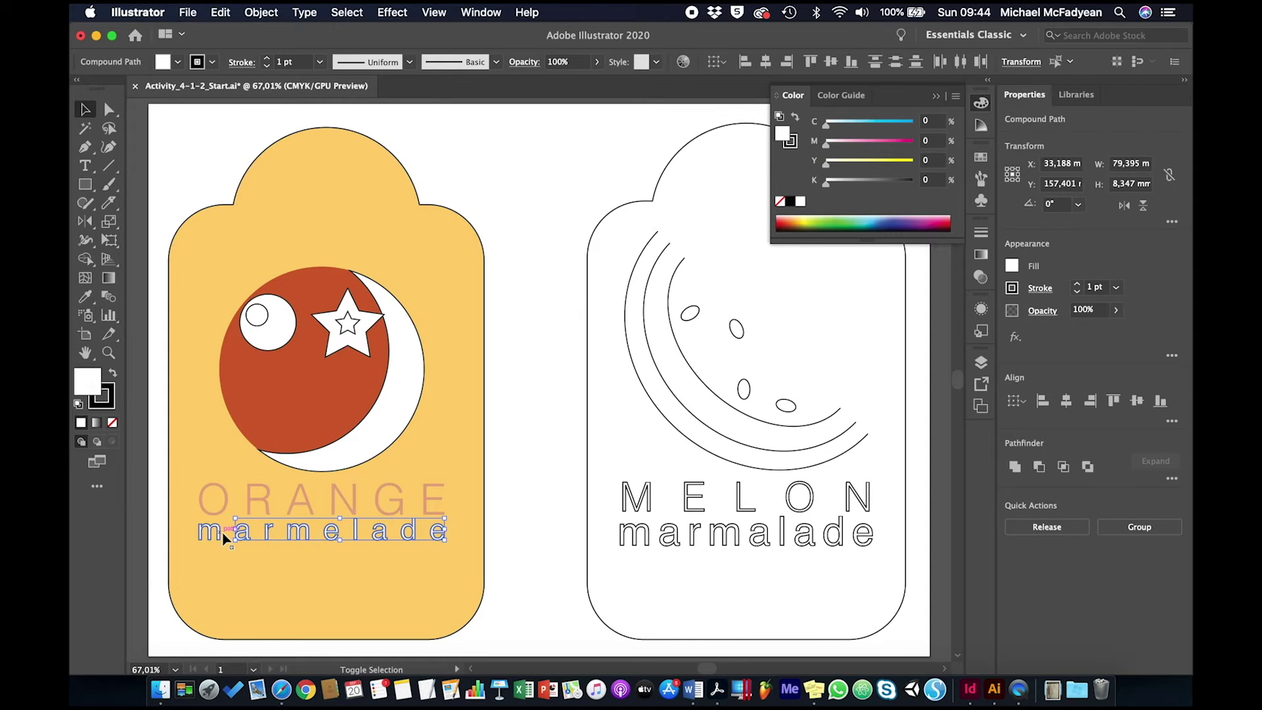
left_click(220, 535, "shift")
left_click(980, 155)
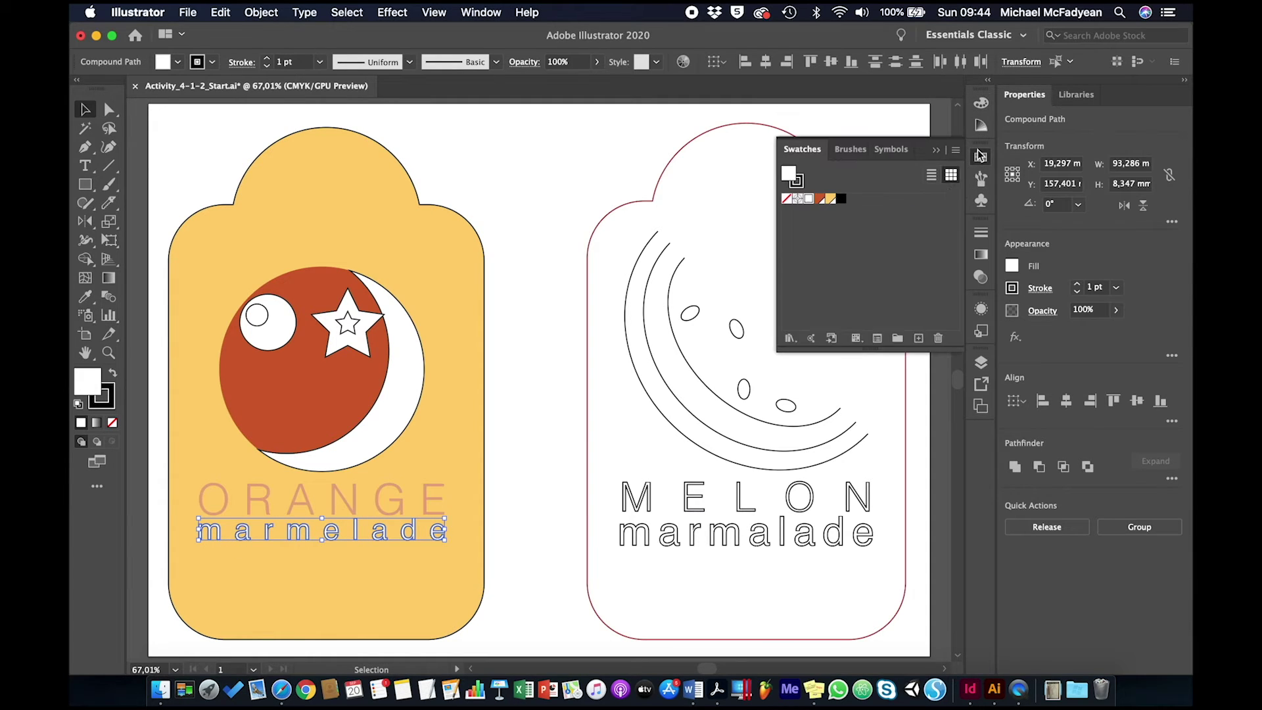
left_click(819, 198)
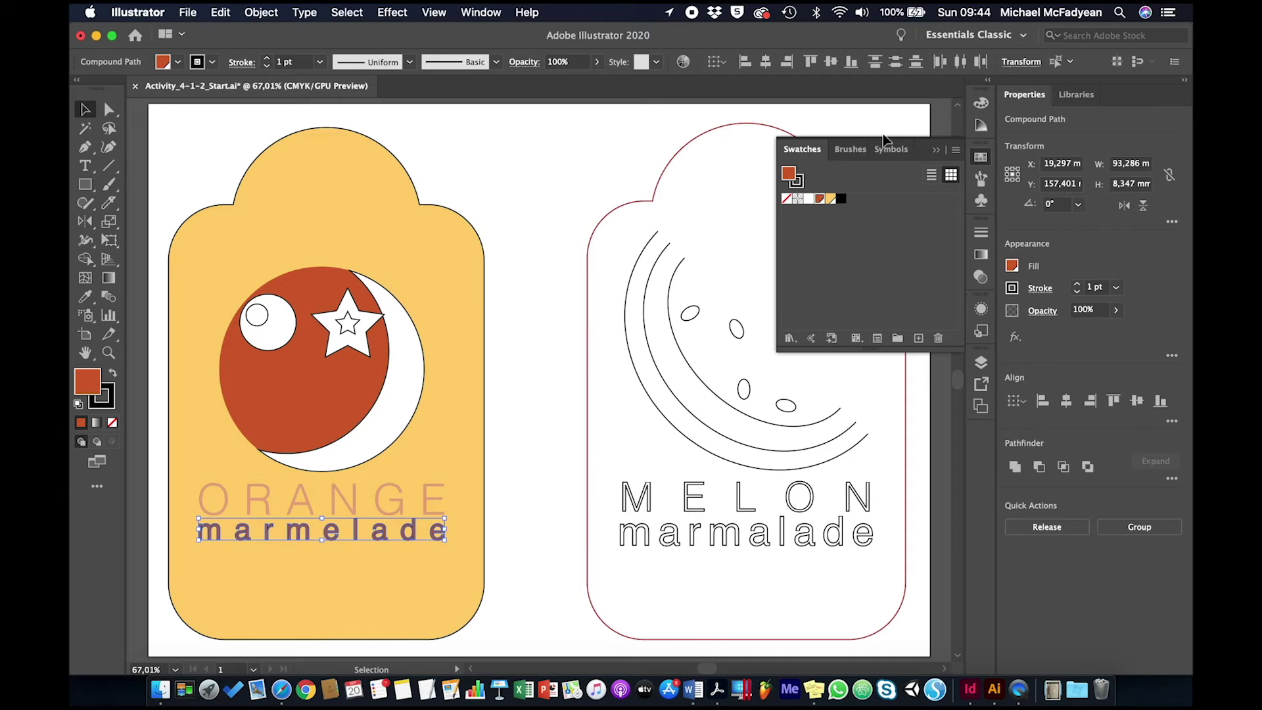
left_click(212, 61)
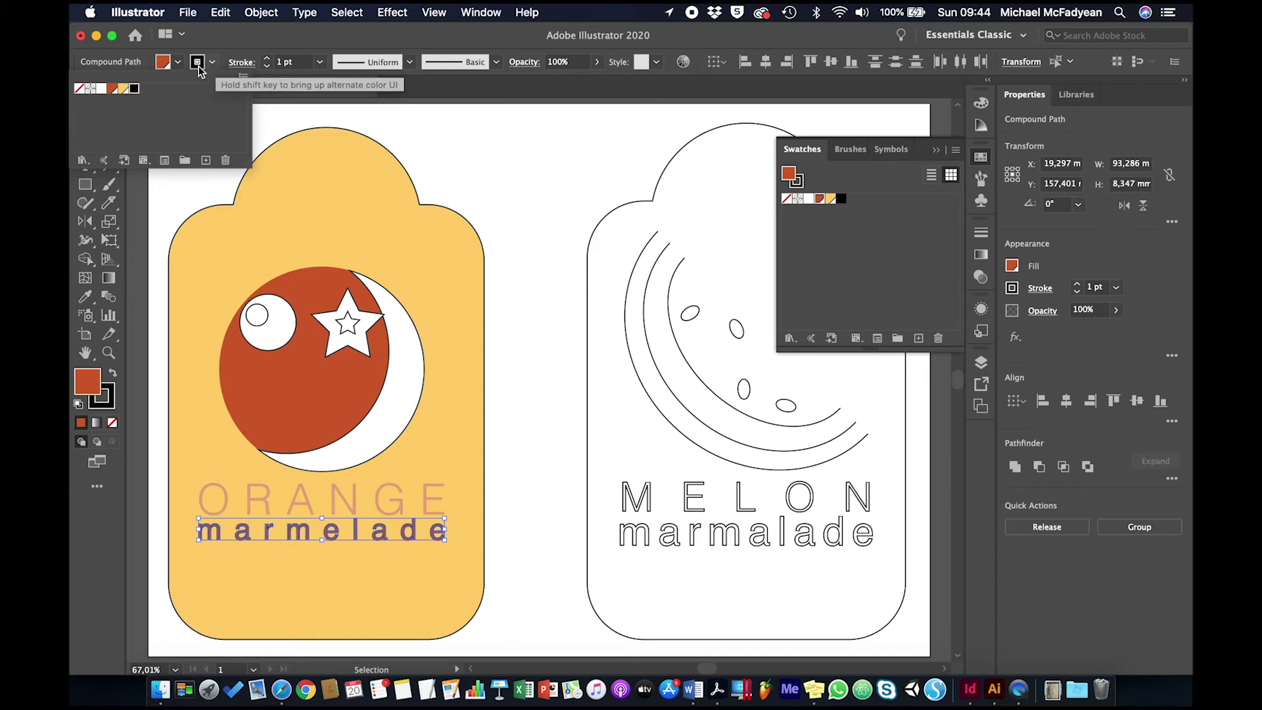
left_click(79, 88)
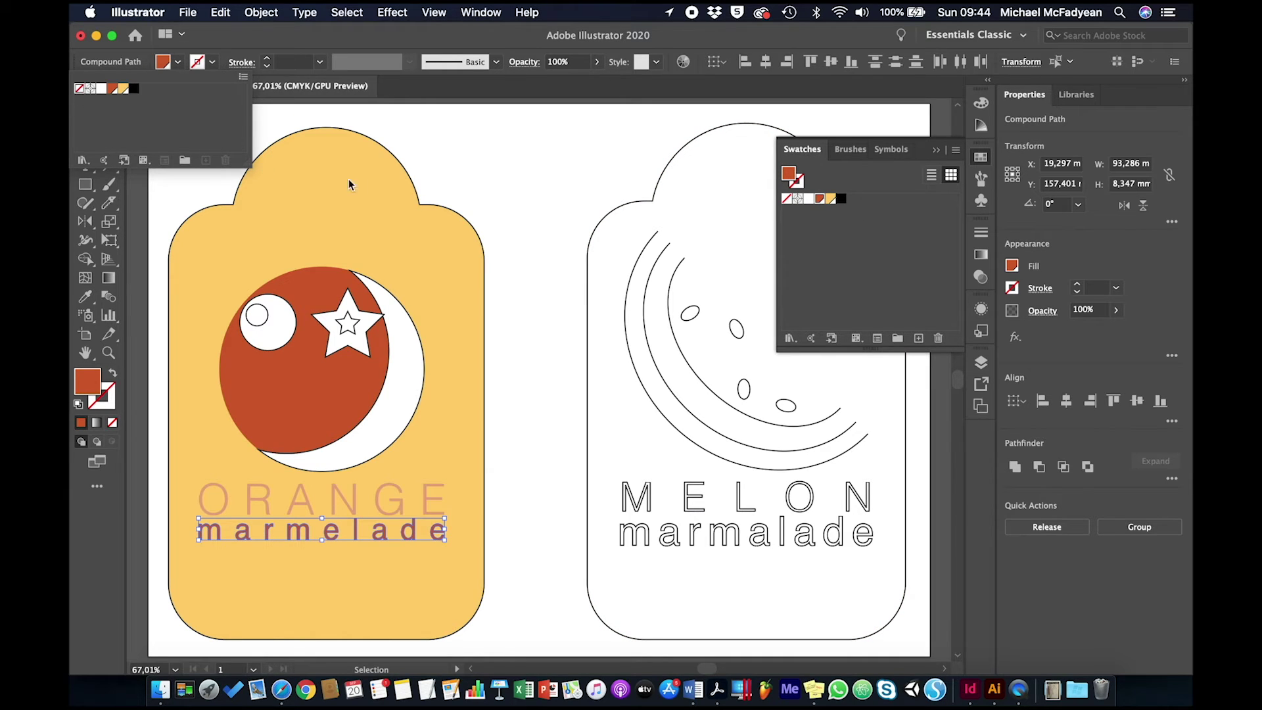
left_click(478, 183)
Step: Remove the stroke from the orange label's background shape and deselect it
left_click(470, 294)
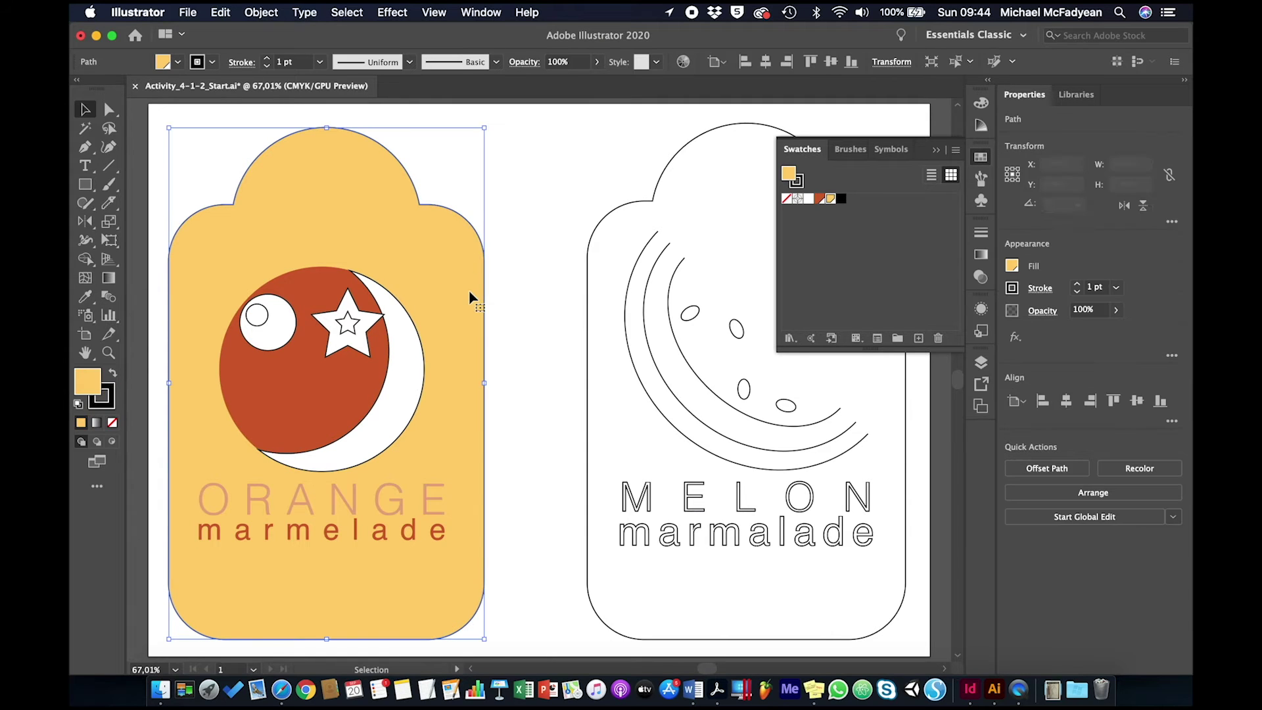
left_click(212, 62)
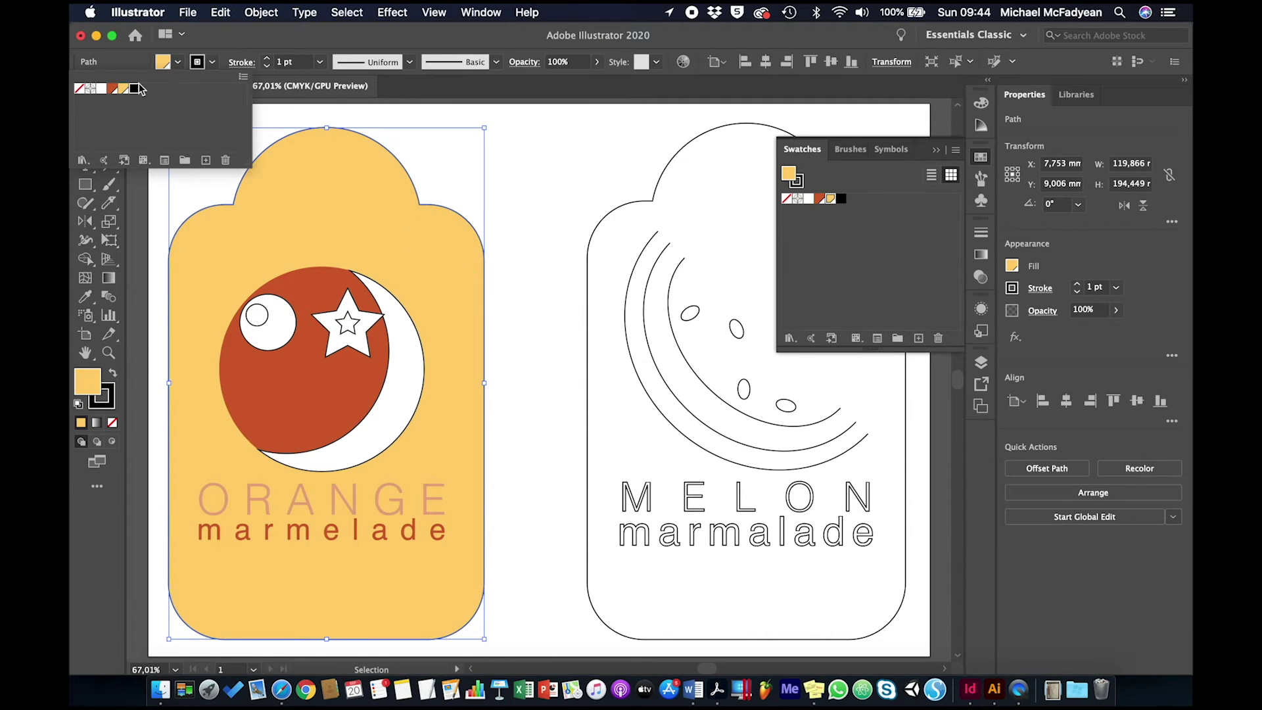
left_click(84, 89)
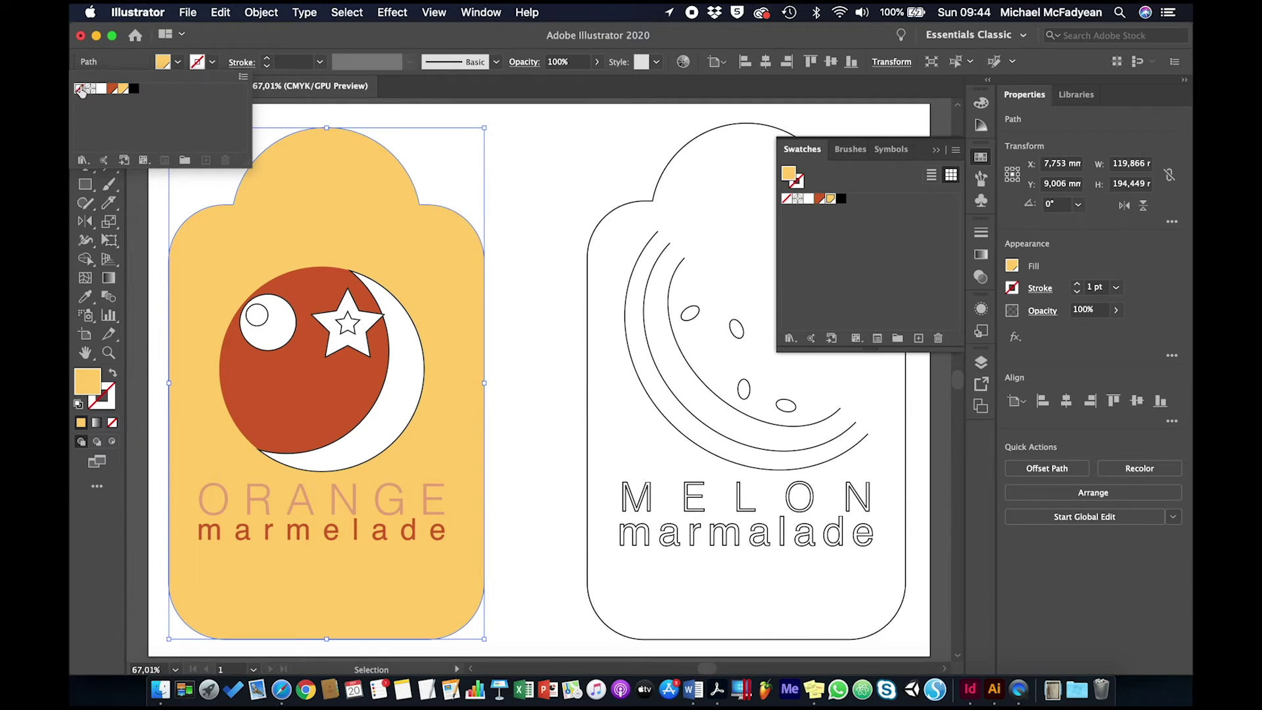
left_click(531, 230)
Step: Create a global process CMYK swatch named Blood from the Orange swatch, with C 0, M 86, Y 88 and K 52
left_click(387, 404)
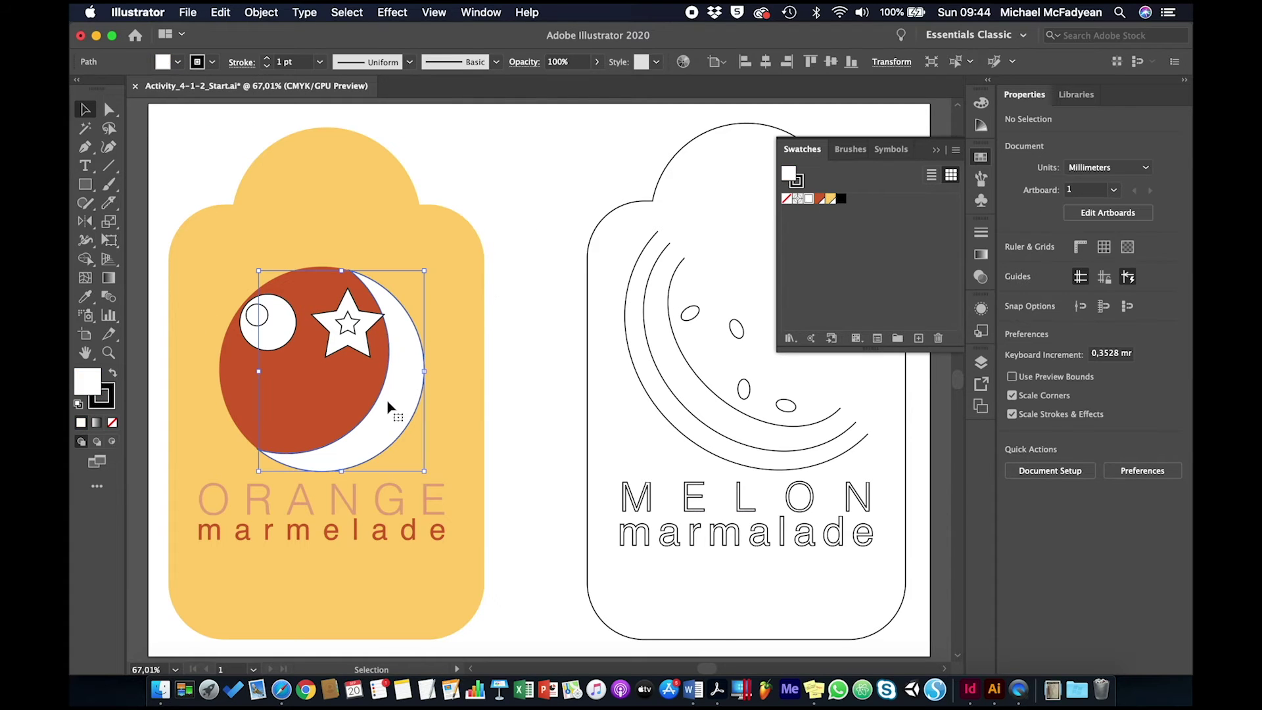
left_click(537, 304)
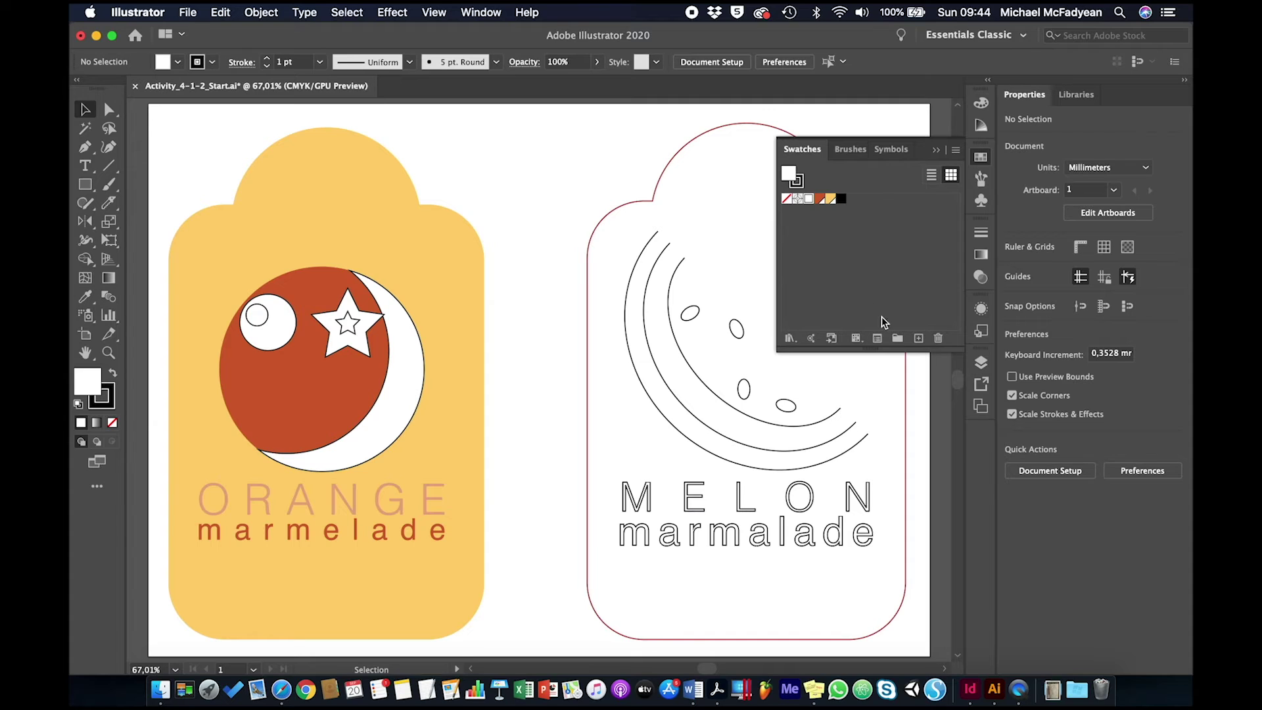
left_click(820, 199)
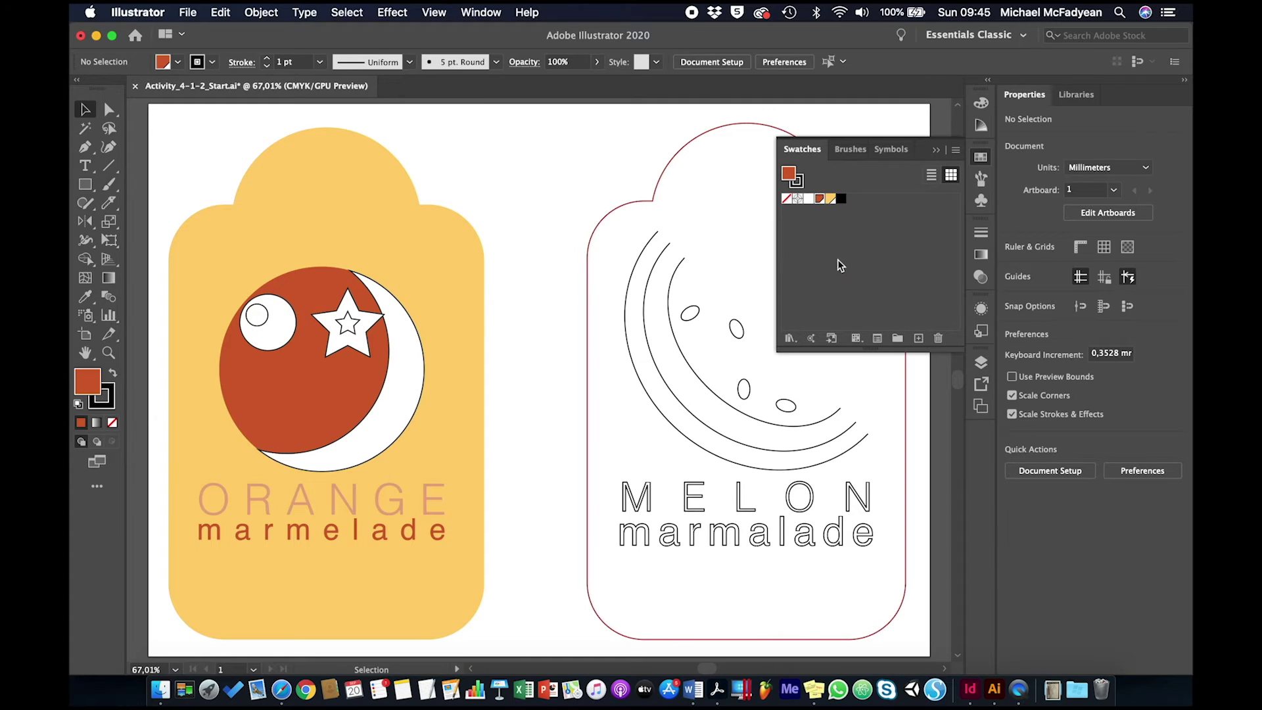
left_click(918, 338)
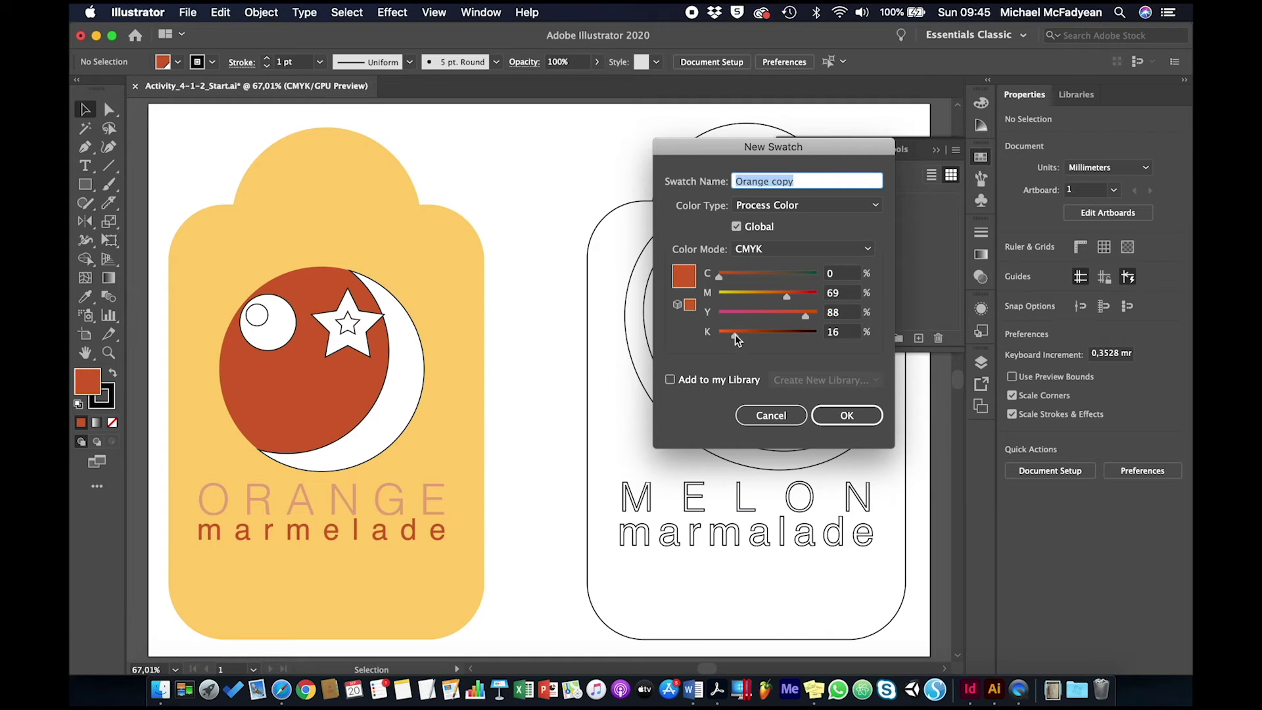
left_click_drag(735, 335, 804, 301)
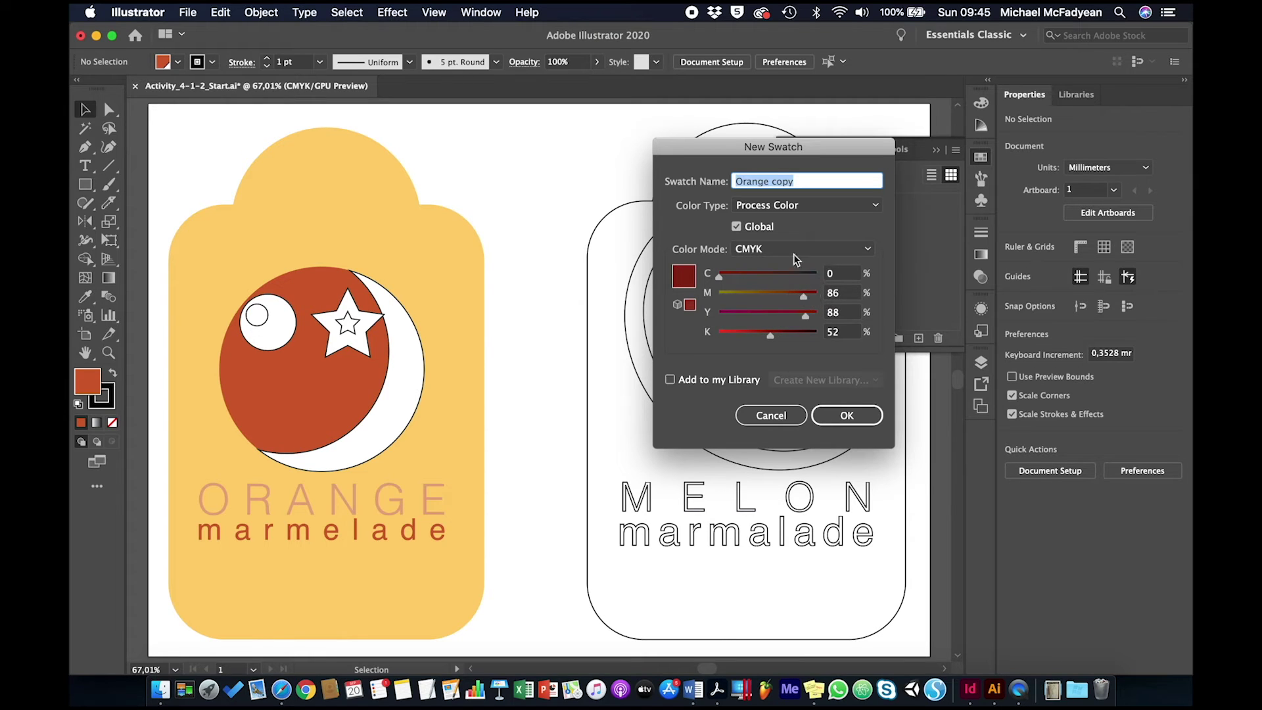
left_click(779, 181)
left_click_drag(809, 181, 710, 182)
type("Blood")
left_click(846, 415)
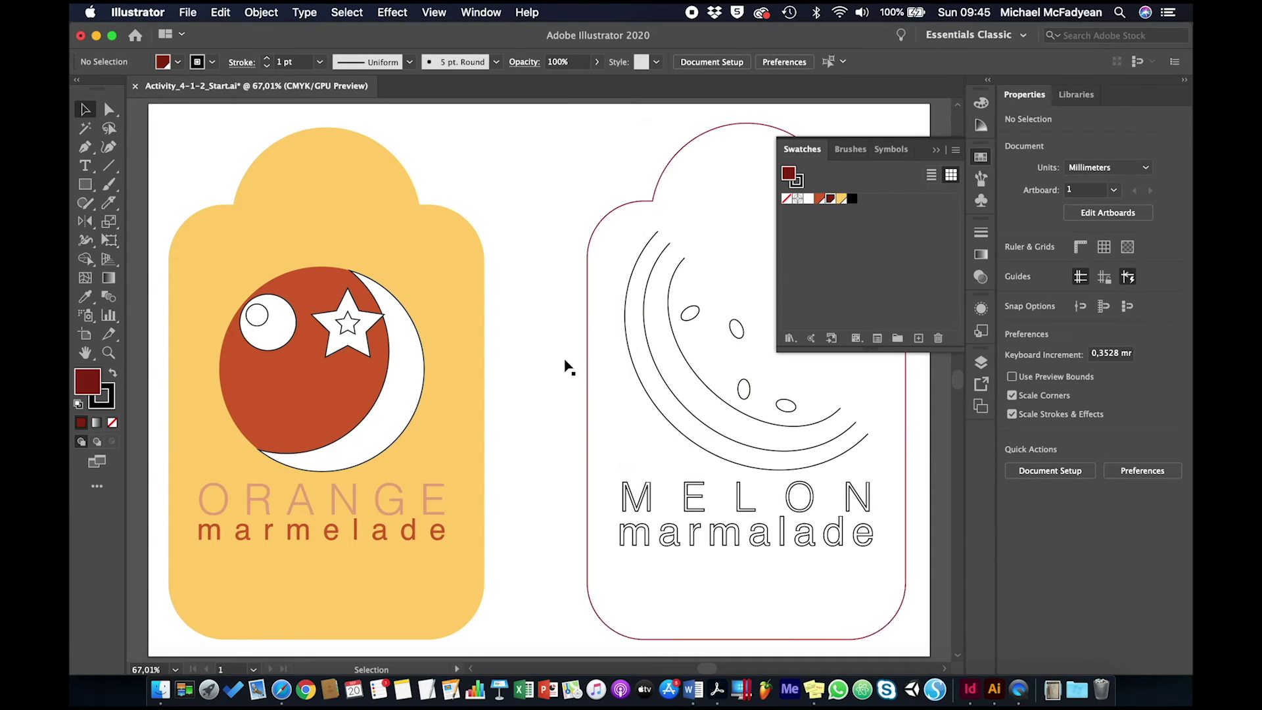
Step: Fill the orange's crescent-shaped shadow with the Blood swatch, remove its stroke and deselect it
left_click(415, 370)
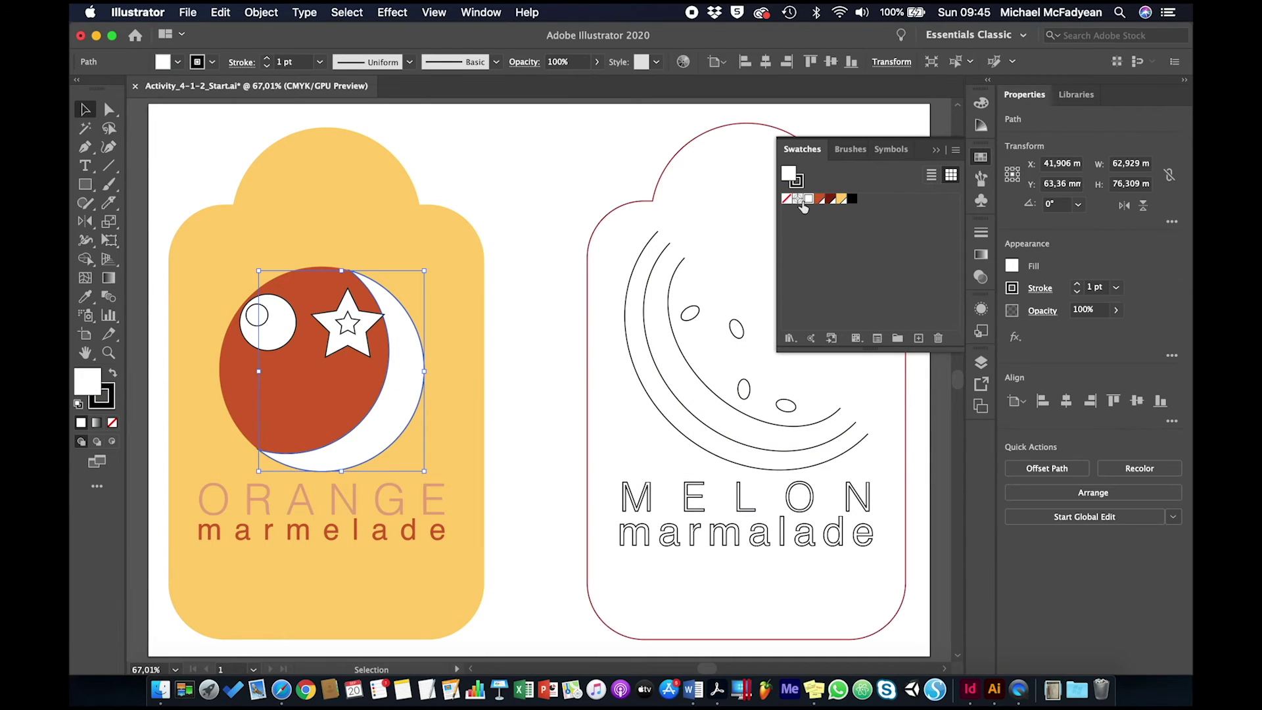
left_click(831, 200)
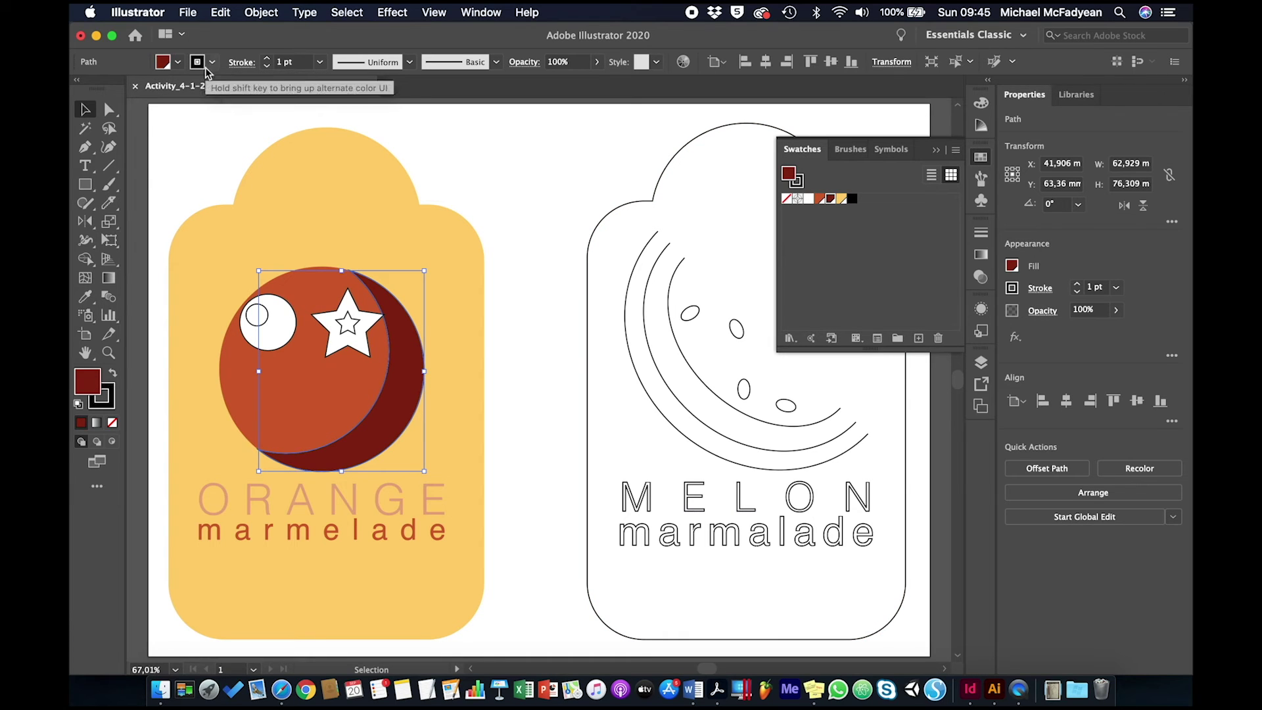
left_click(215, 66)
left_click(94, 105)
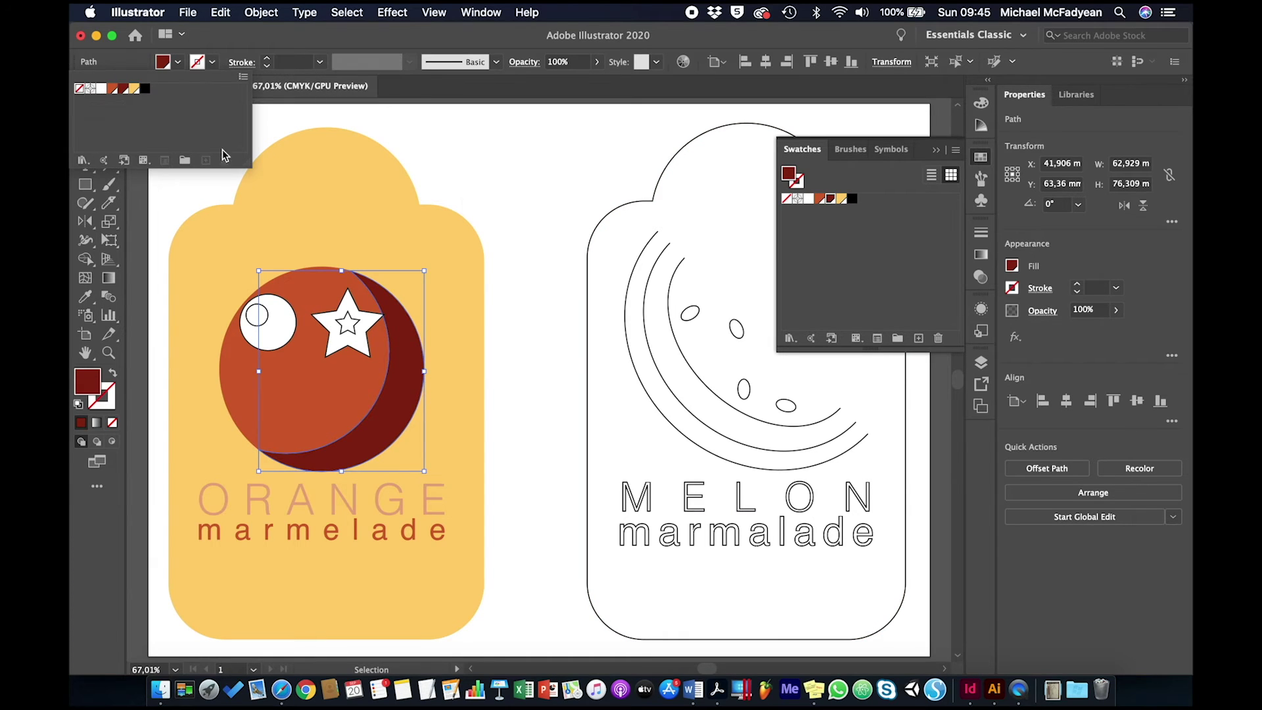
left_click(509, 196)
left_click(509, 195)
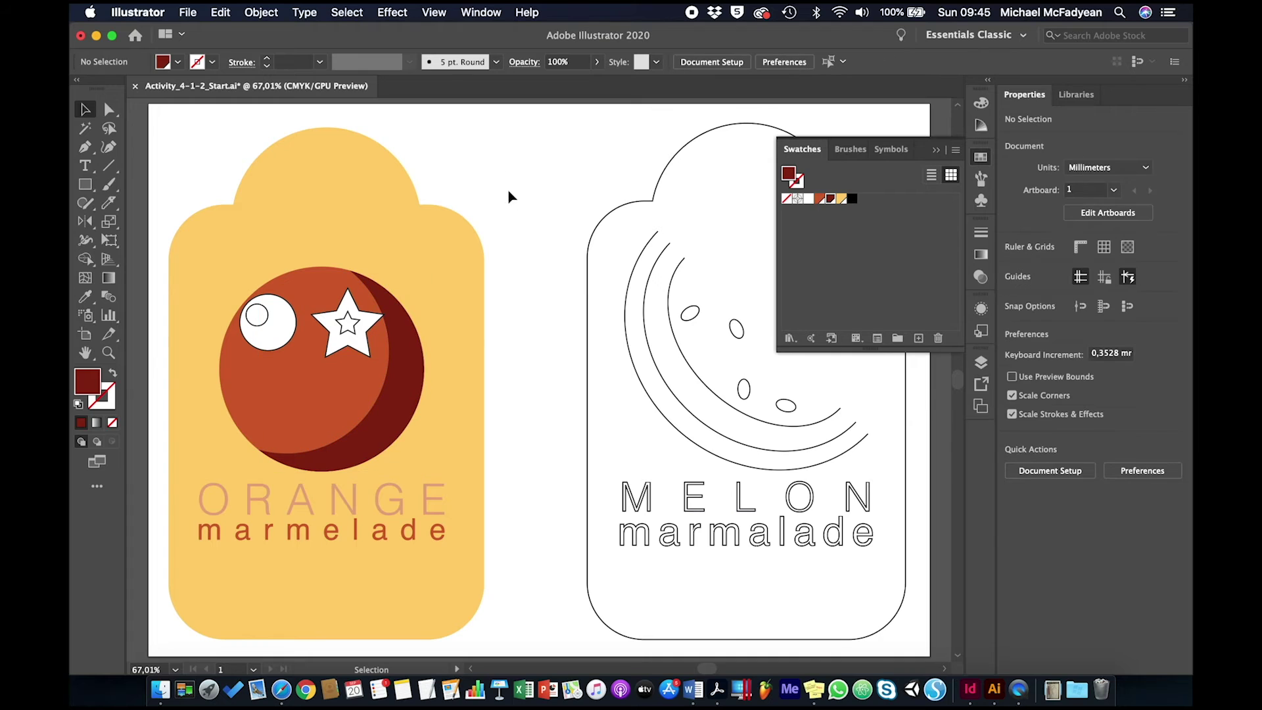
Step: Fill the large star on the orange with the Blood swatch, remove its stroke and deselect it
left_click(340, 351)
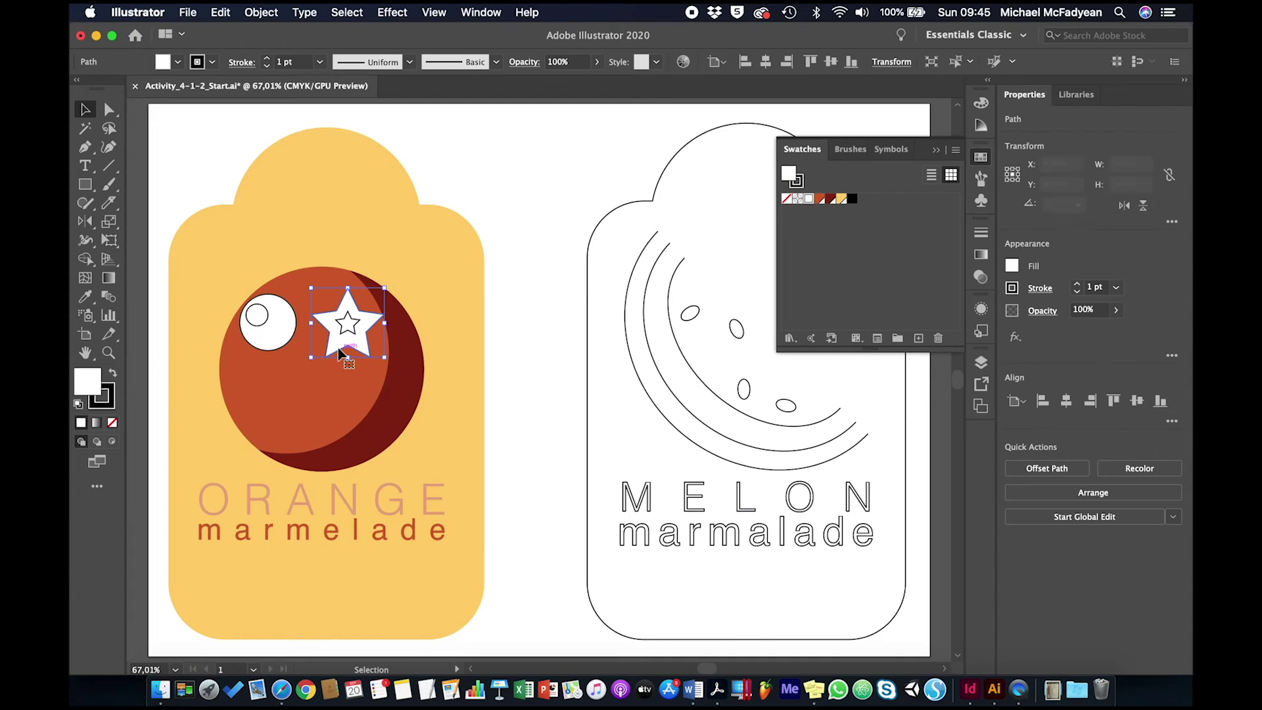
left_click(833, 199)
left_click(212, 64)
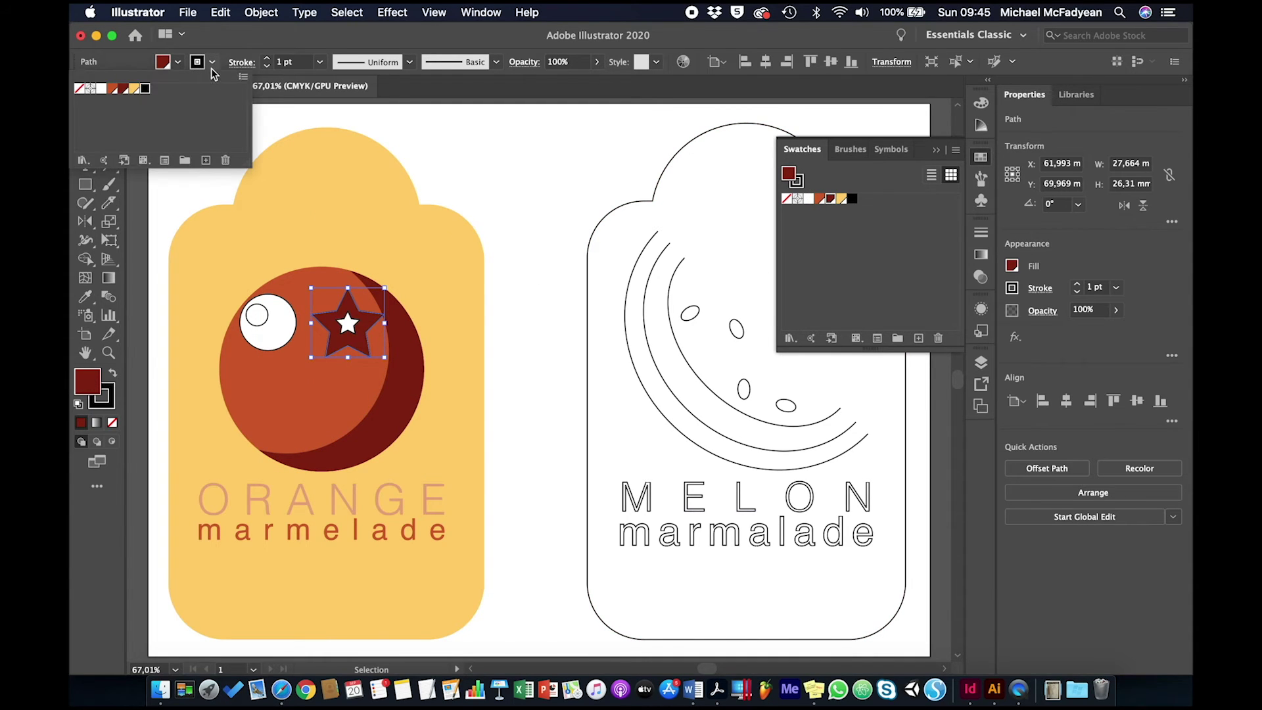
left_click(79, 88)
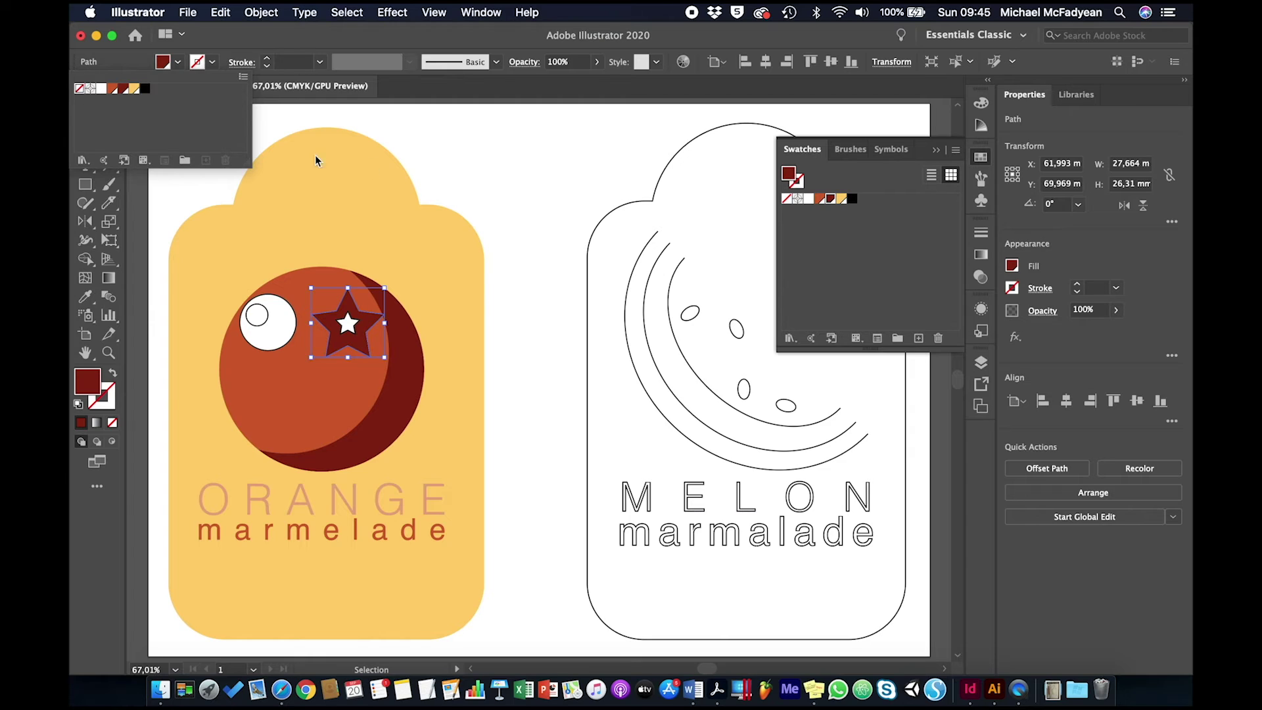
left_click(473, 166)
left_click(484, 174)
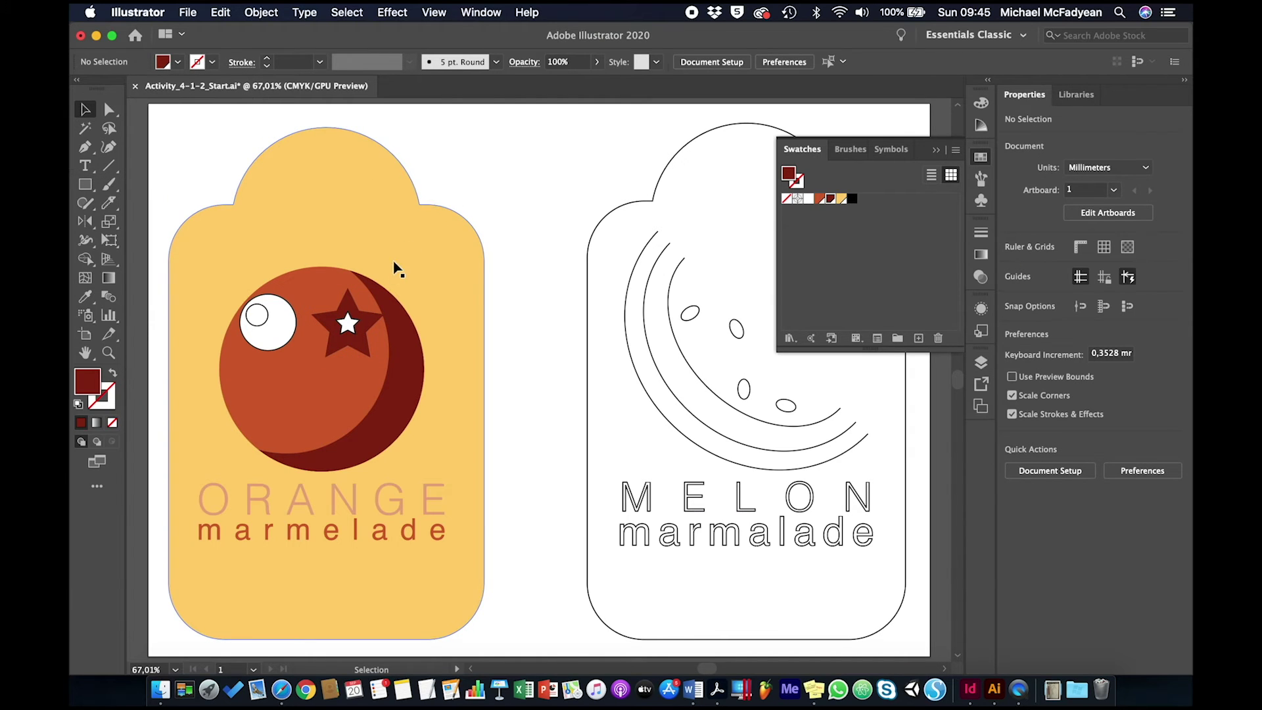
Step: Fill the small inner star with black, remove its stroke and deselect it
left_click(348, 323)
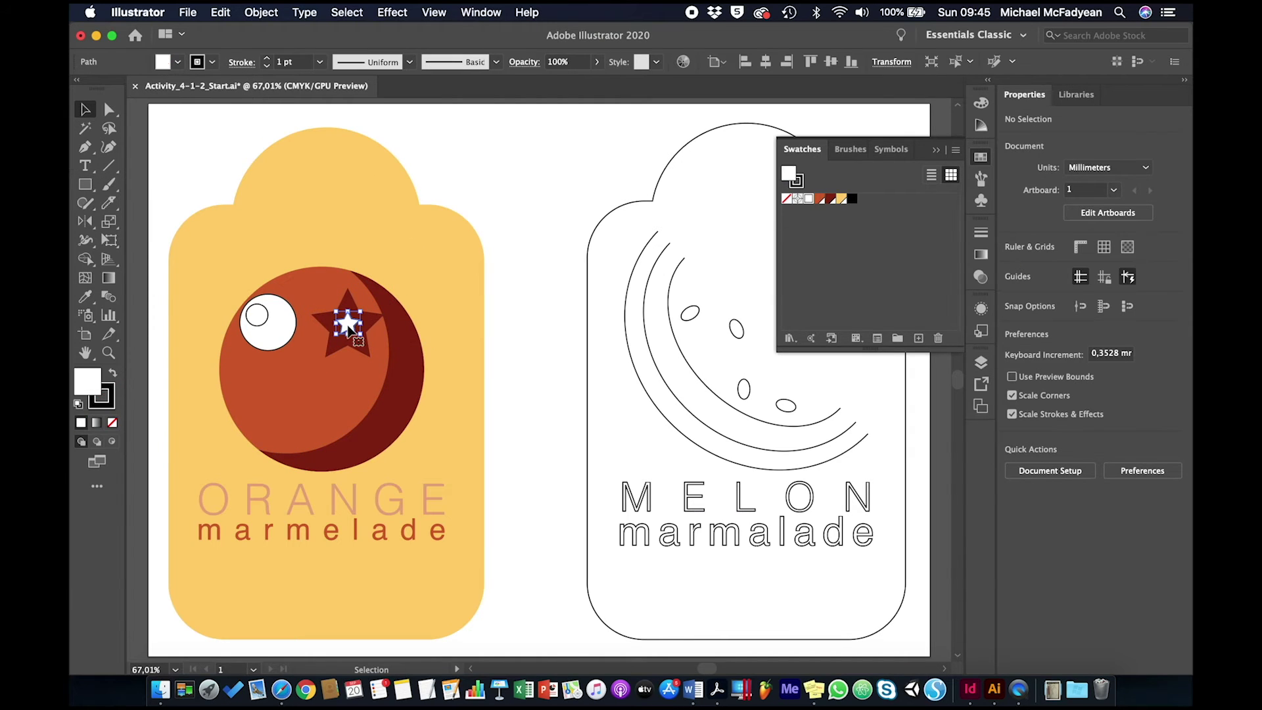
left_click(853, 198)
left_click(212, 62)
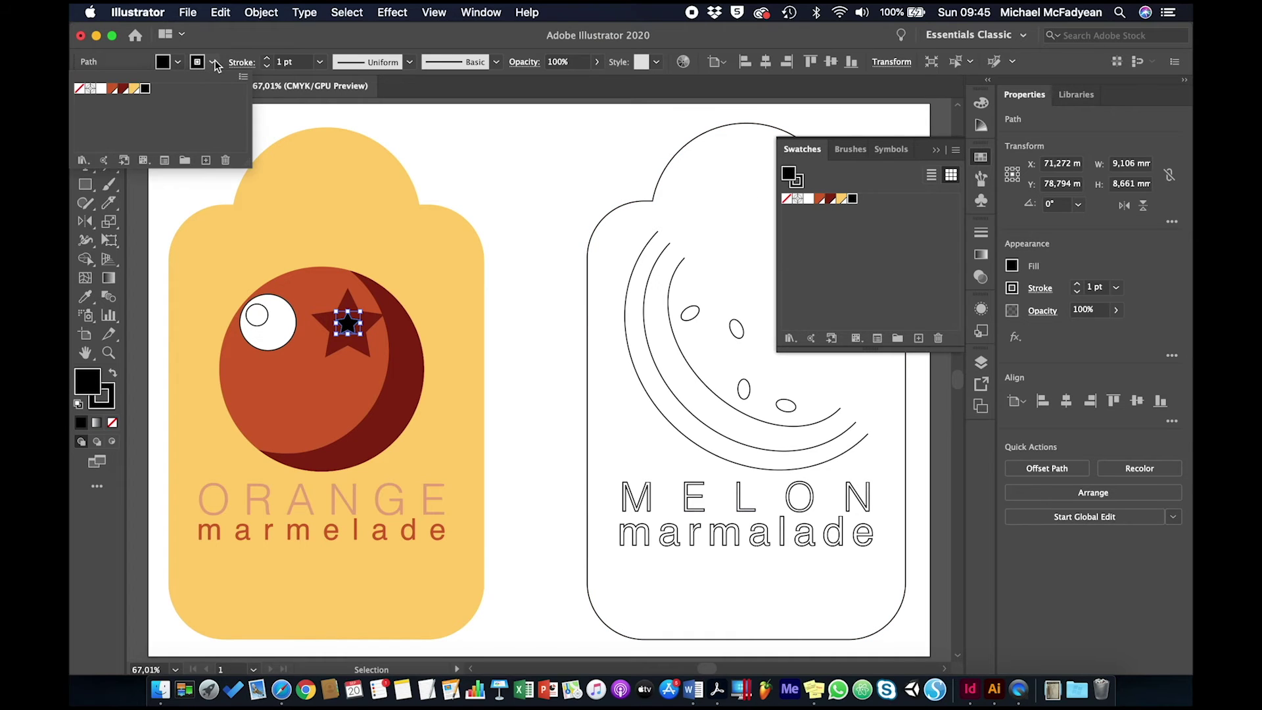
left_click(78, 90)
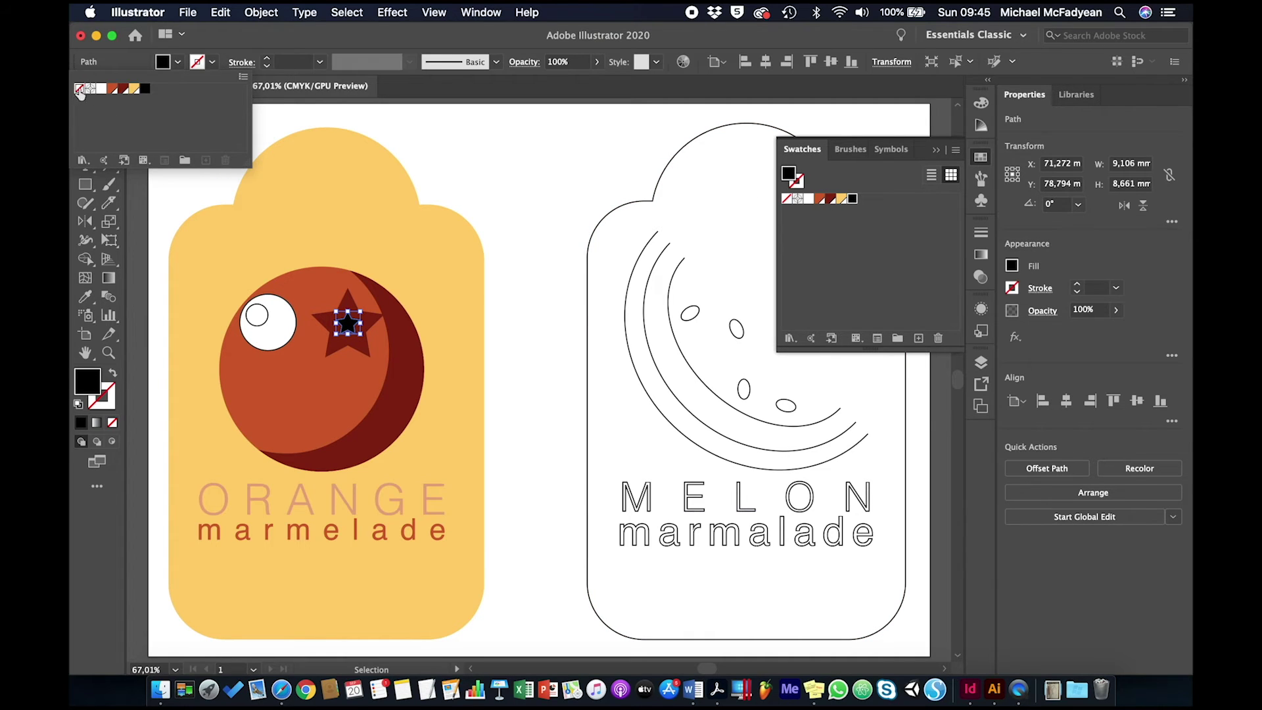
left_click(477, 188)
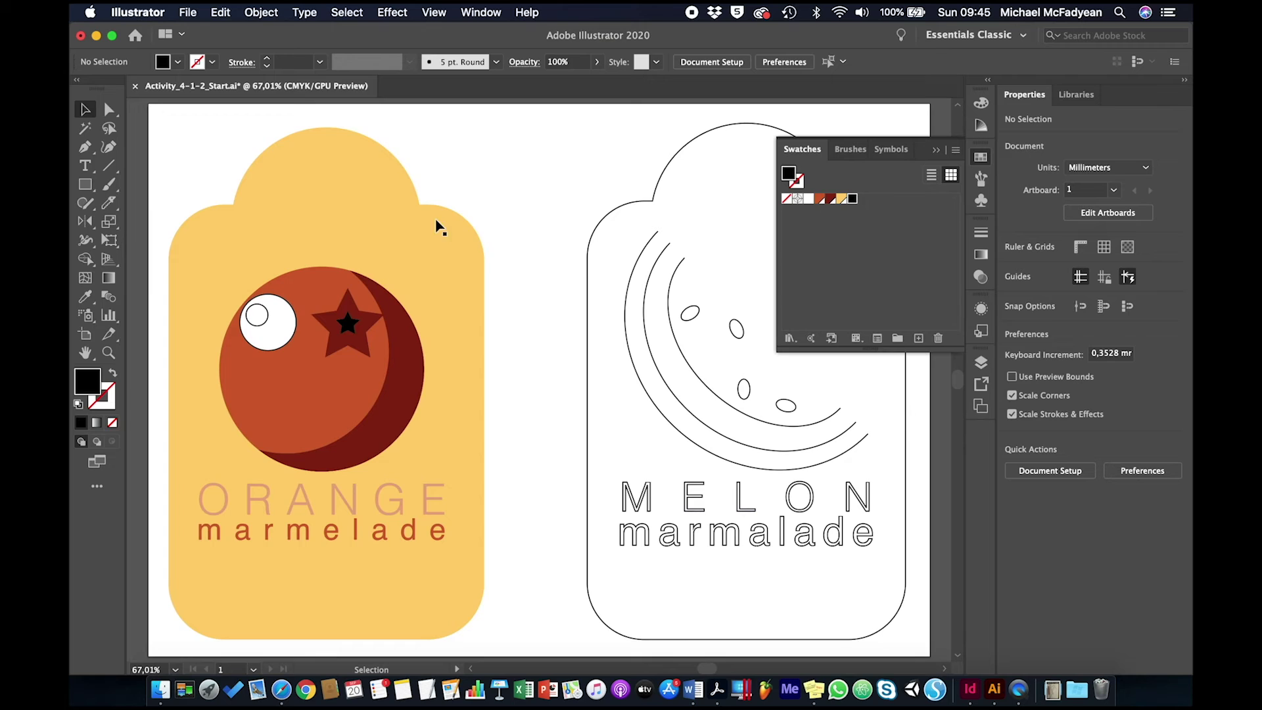
Step: Fill the larger highlight circle on the orange with the label background's yellow swatch and remove its stroke
left_click(284, 341)
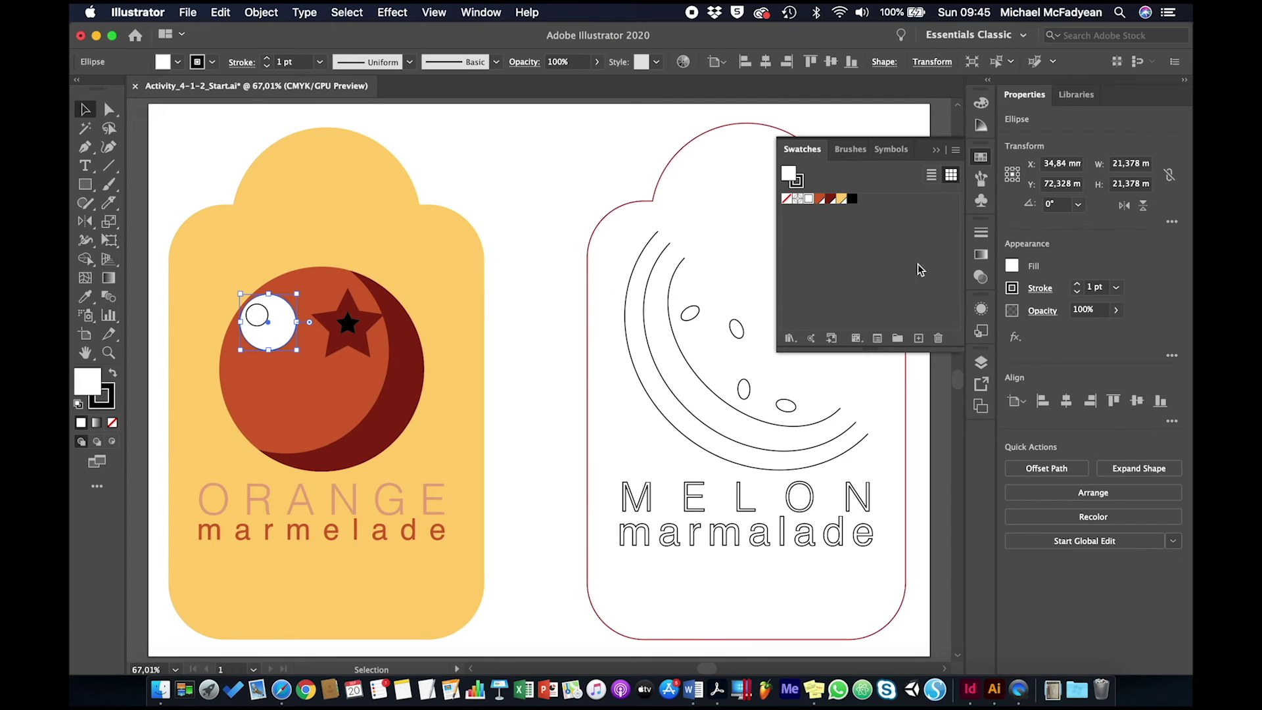
left_click(841, 199)
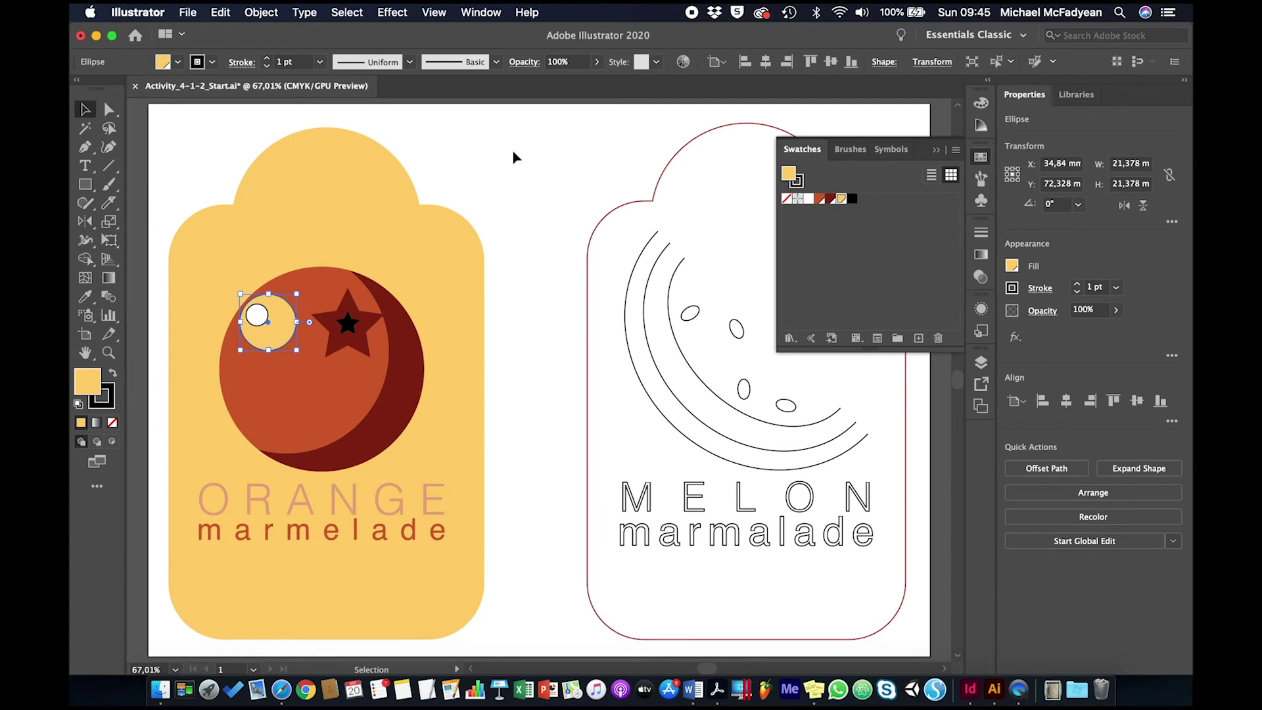
left_click(177, 62)
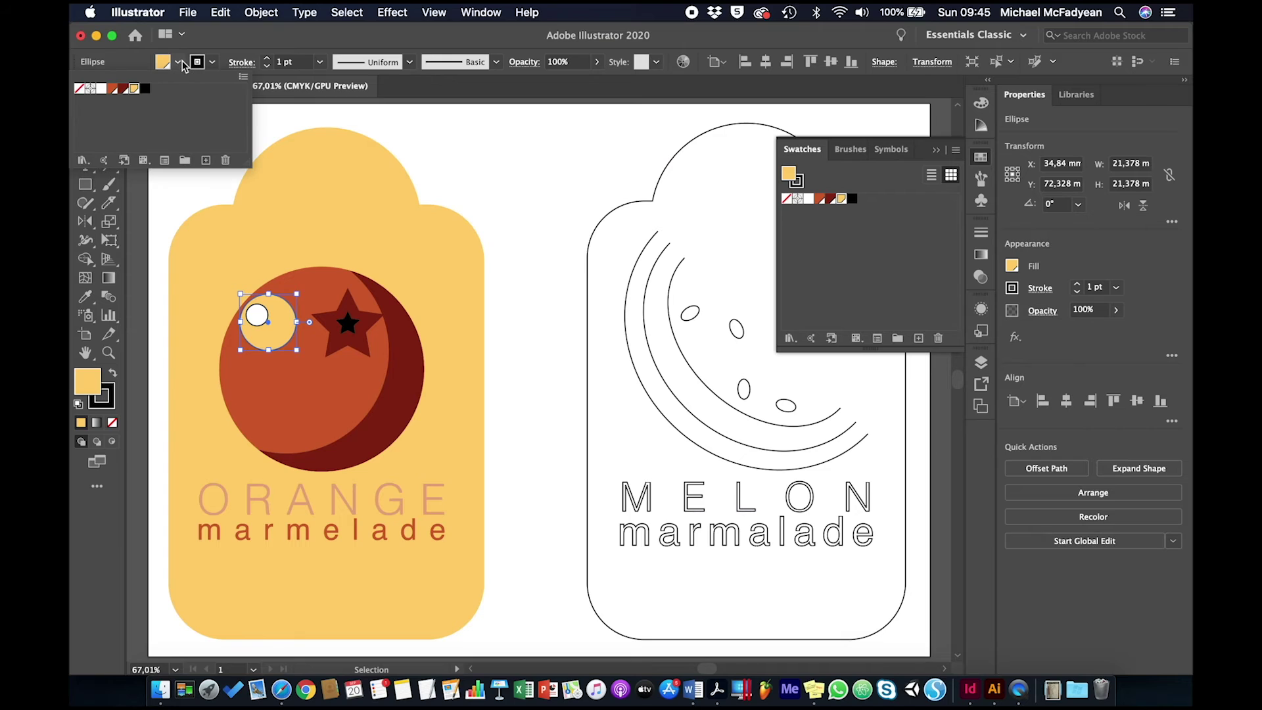
left_click(78, 88)
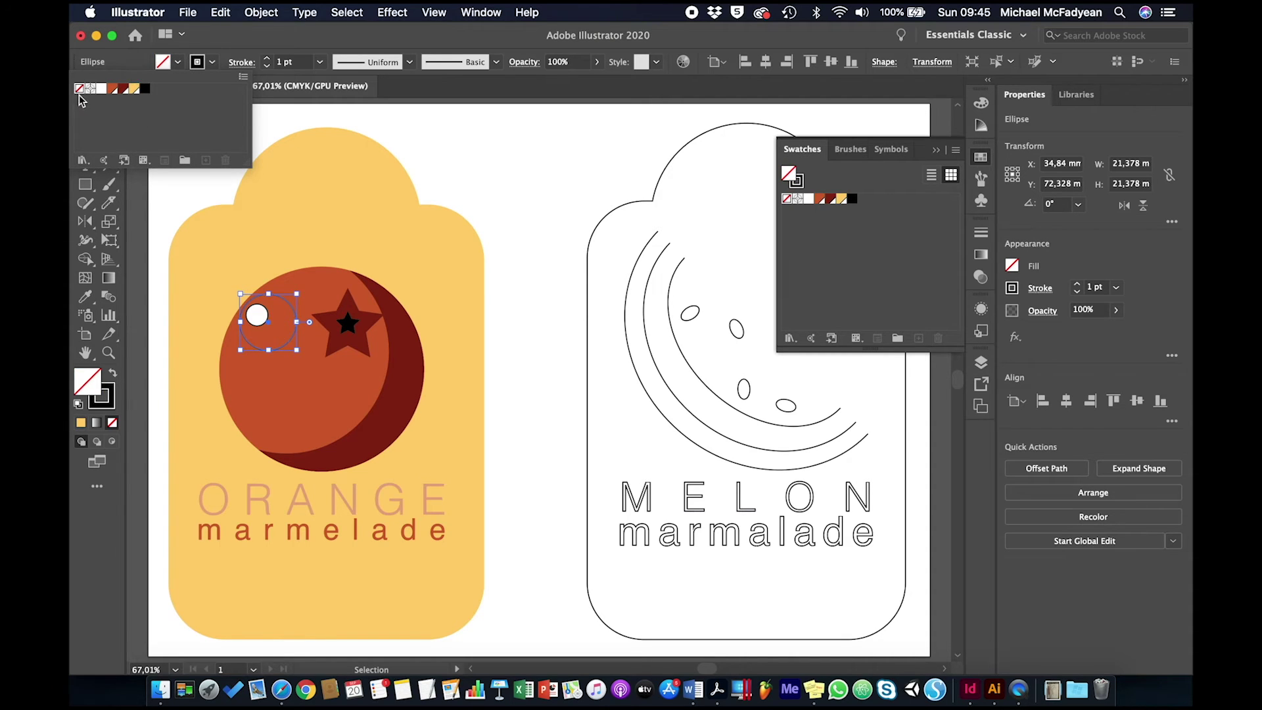
left_click(140, 89)
left_click(215, 63)
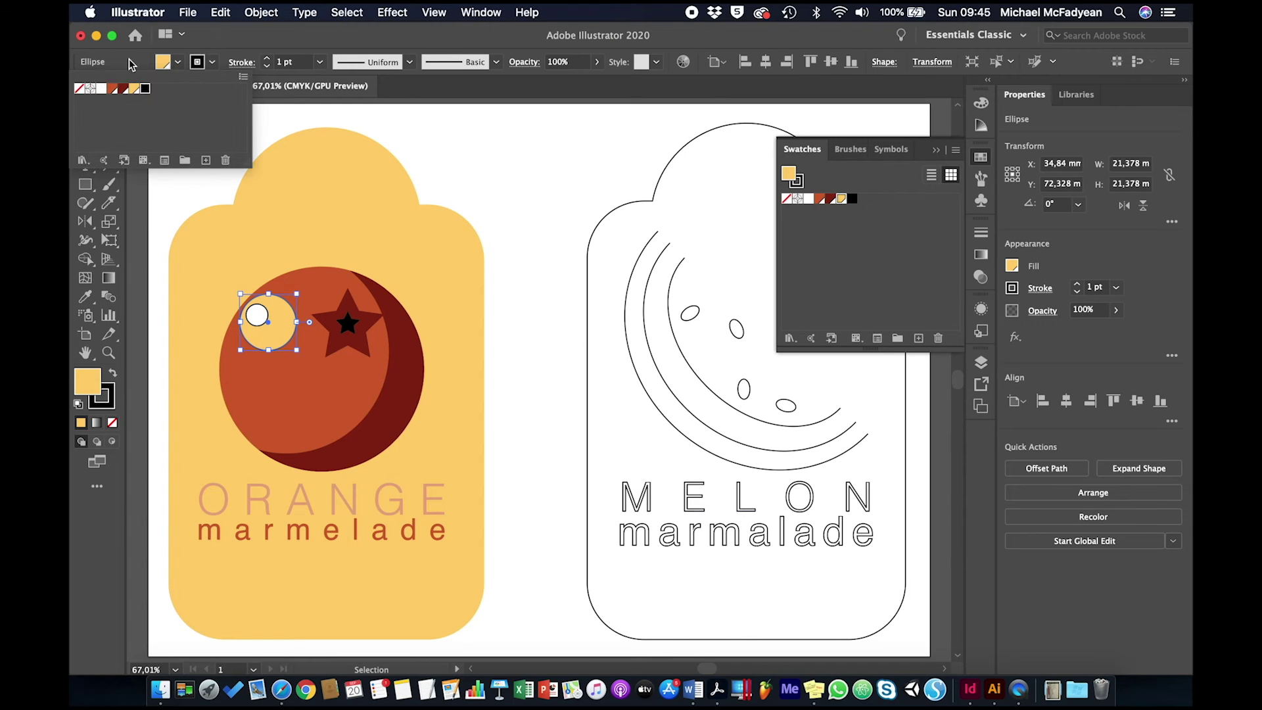
left_click(79, 88)
left_click(519, 200)
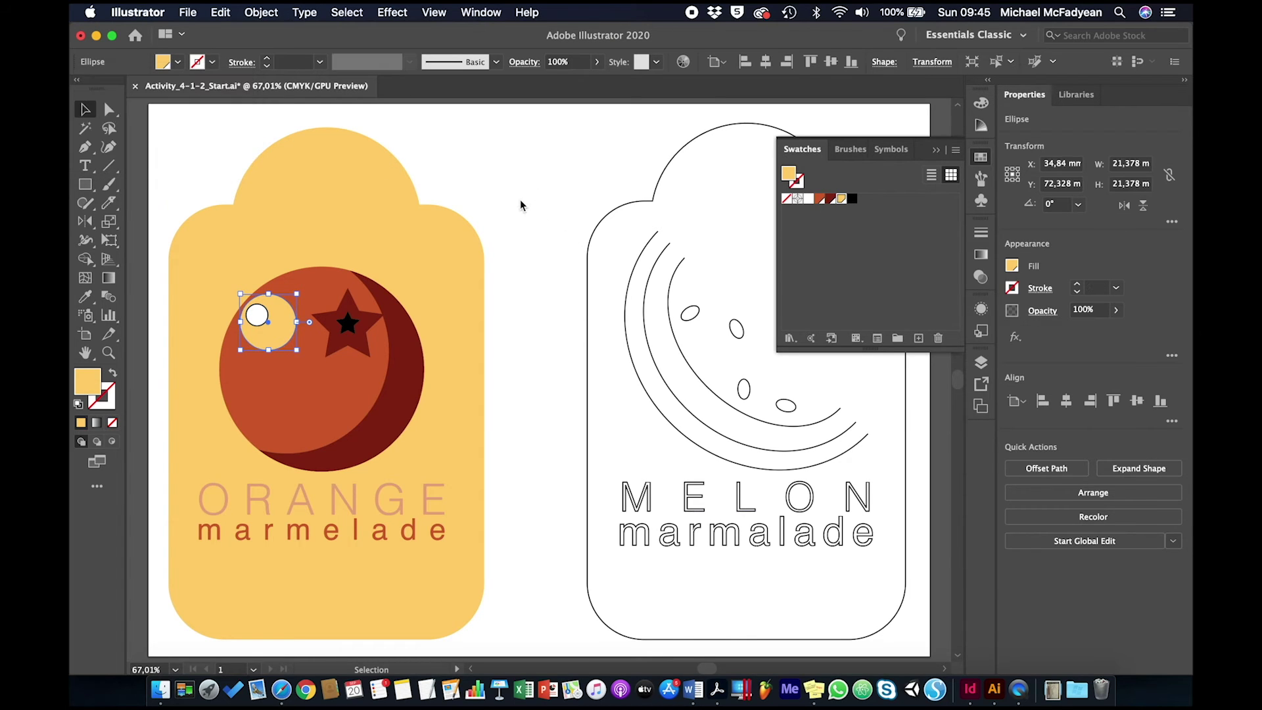
Step: Remove the stroke from the small white highlight circle and deselect it
left_click(254, 322)
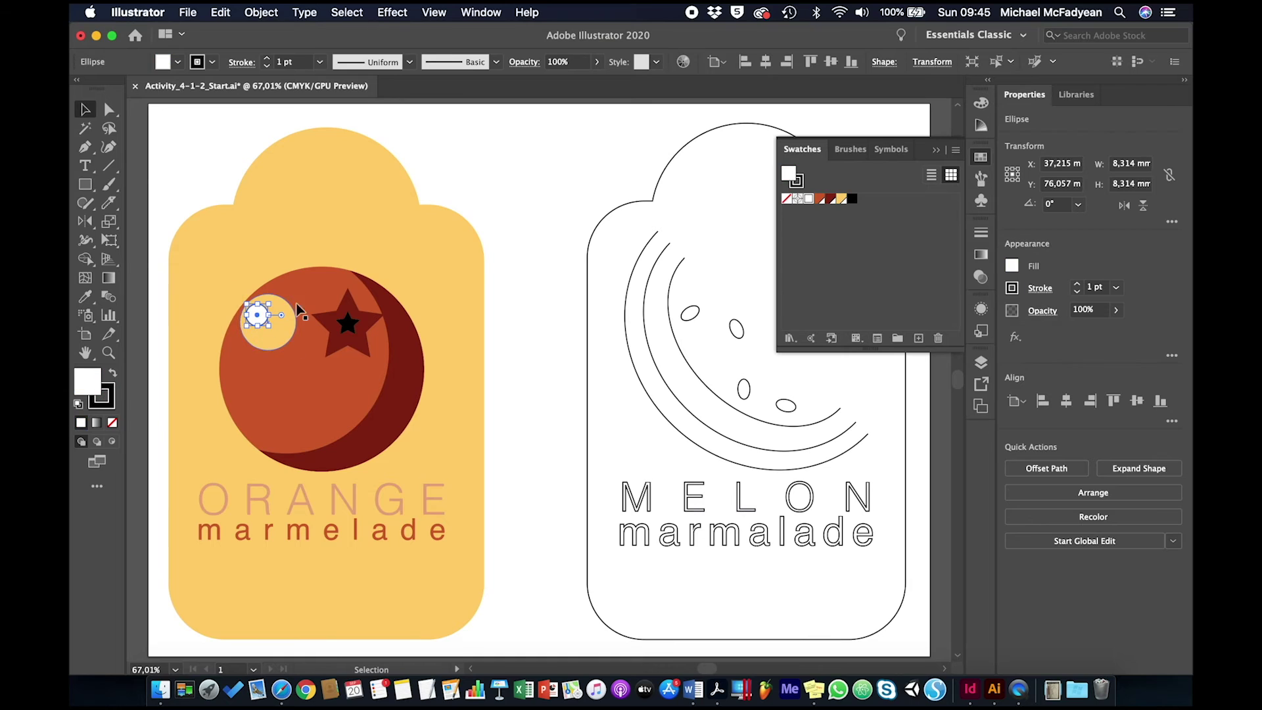
left_click(212, 63)
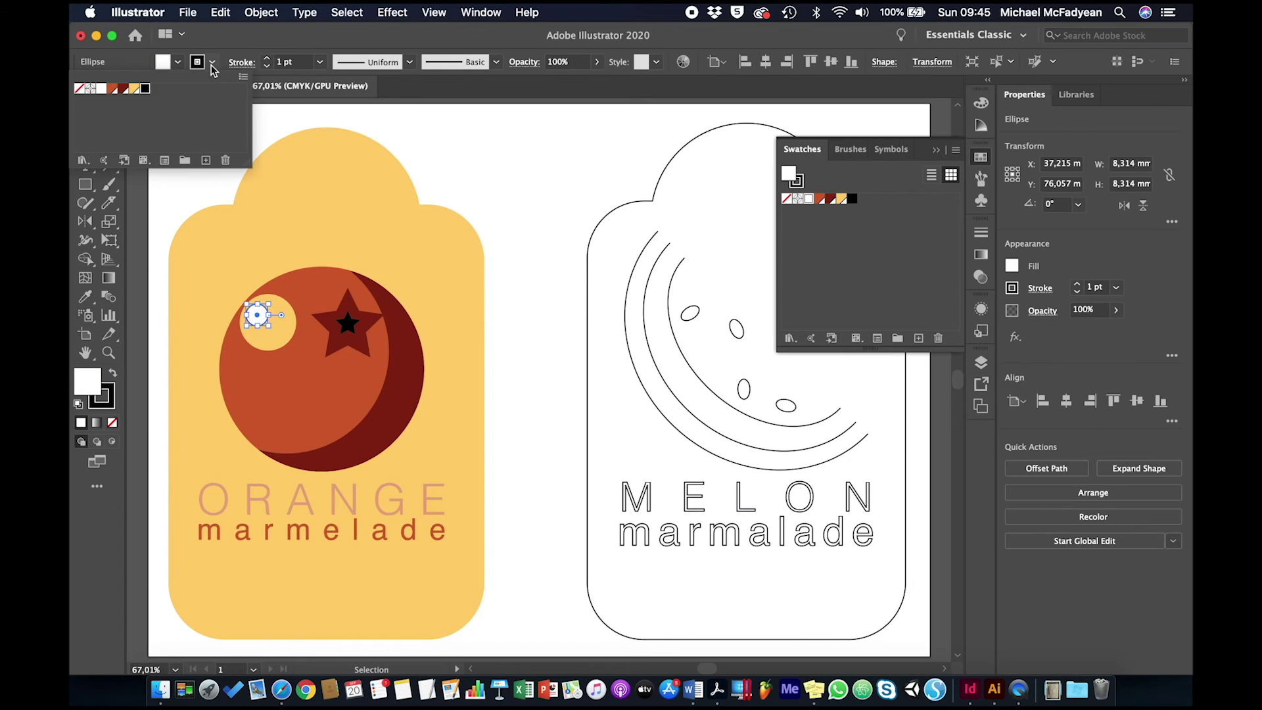
left_click(79, 88)
left_click(503, 194)
left_click(503, 194)
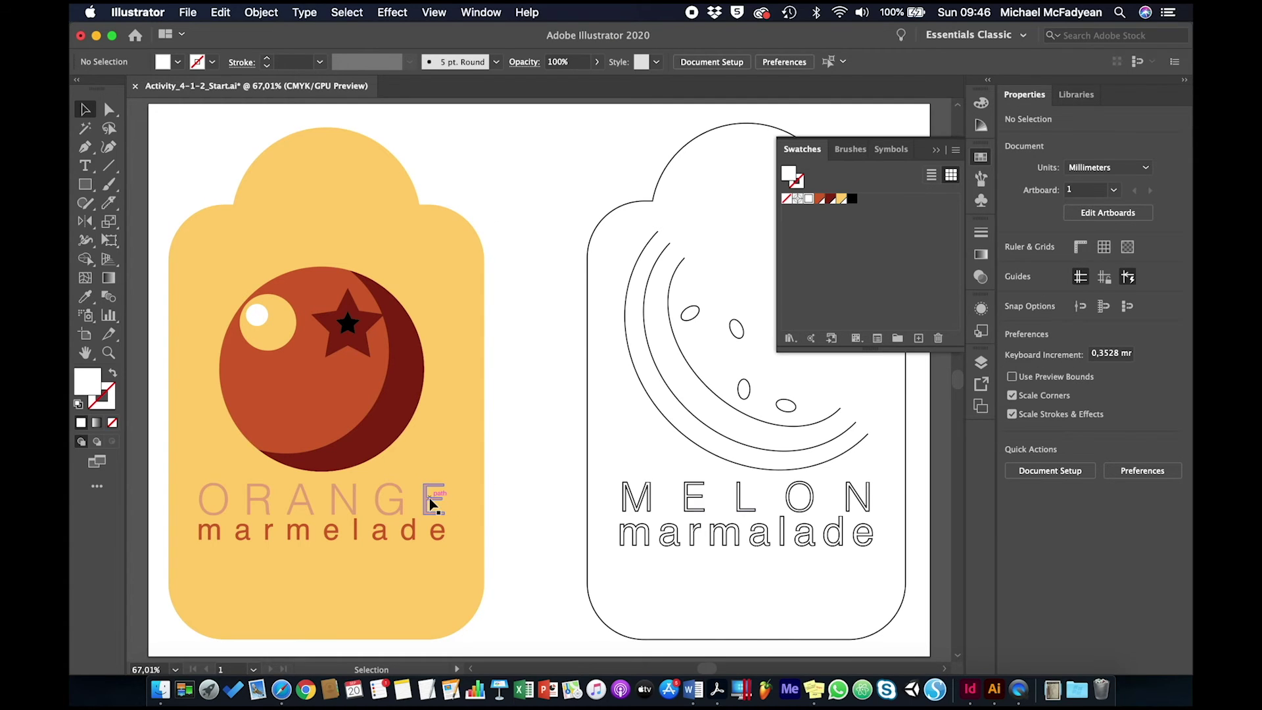
Step: Fill all the letters of the word ORANGE with the White swatch and deselect them
left_click_drag(429, 498, 396, 510)
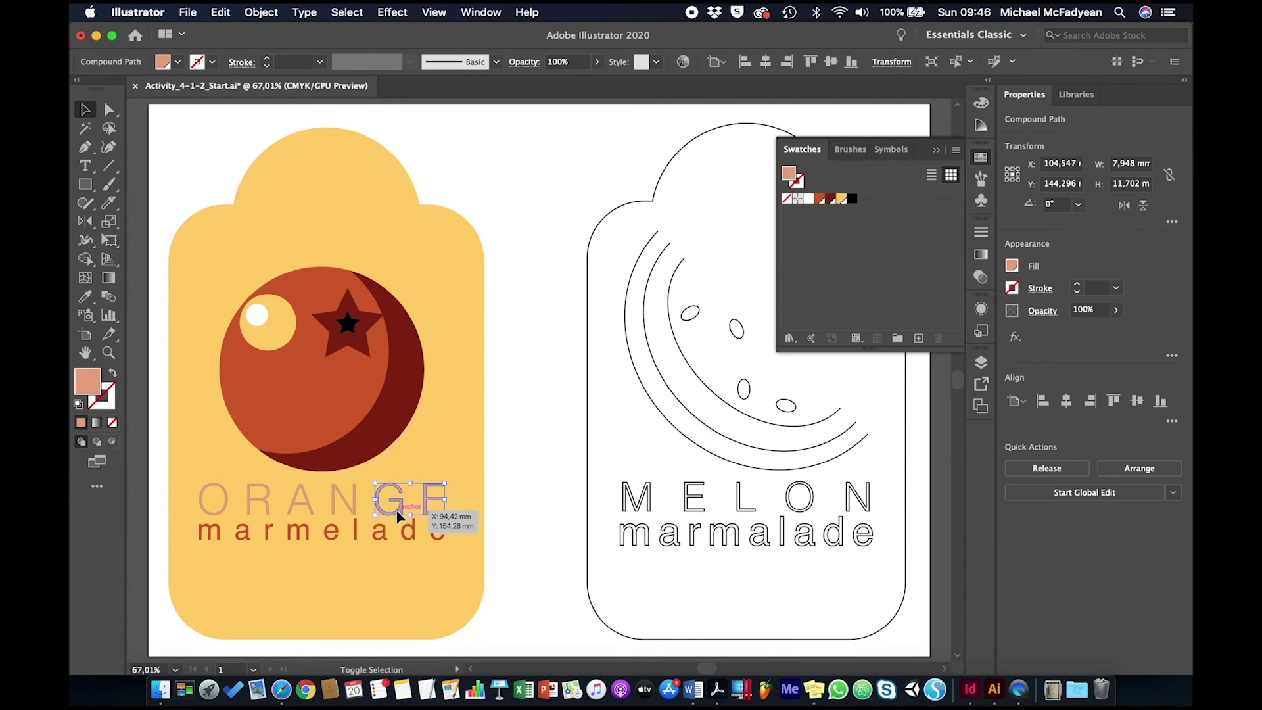
left_click(396, 511, "shift")
left_click(352, 507, "shift")
left_click(306, 505, "shift")
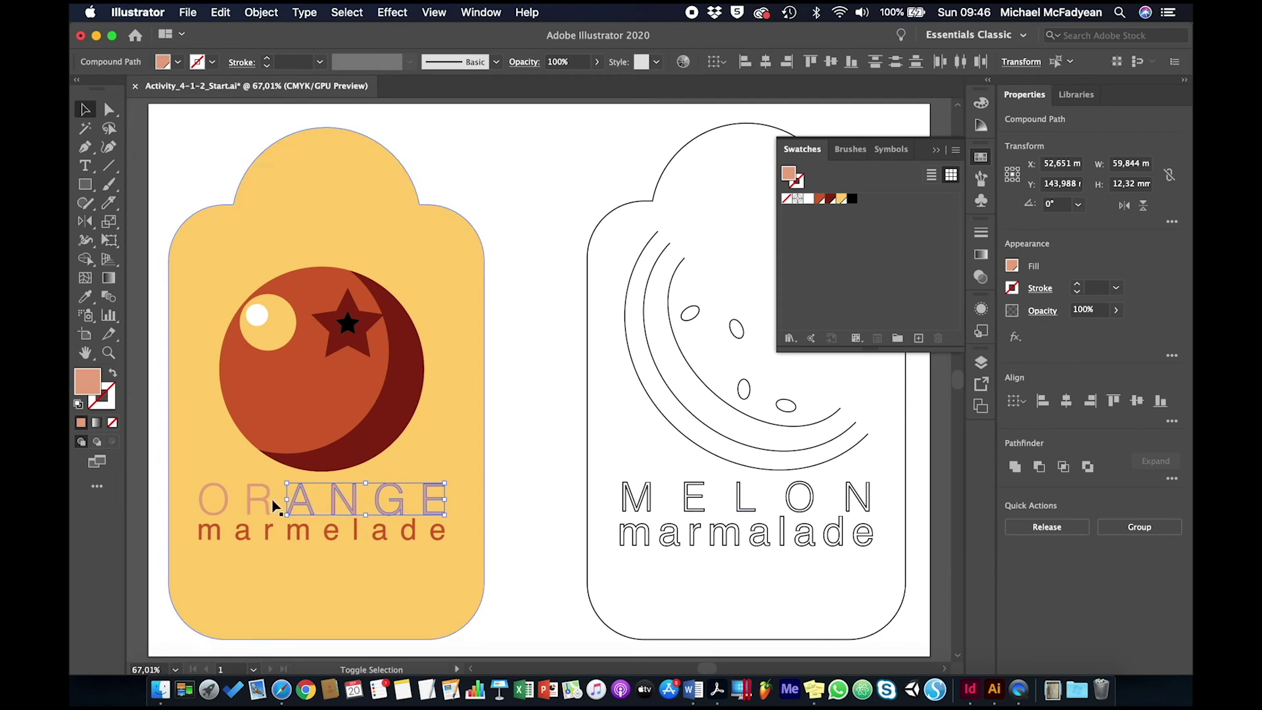
left_click(259, 503, "shift")
left_click(230, 505, "shift")
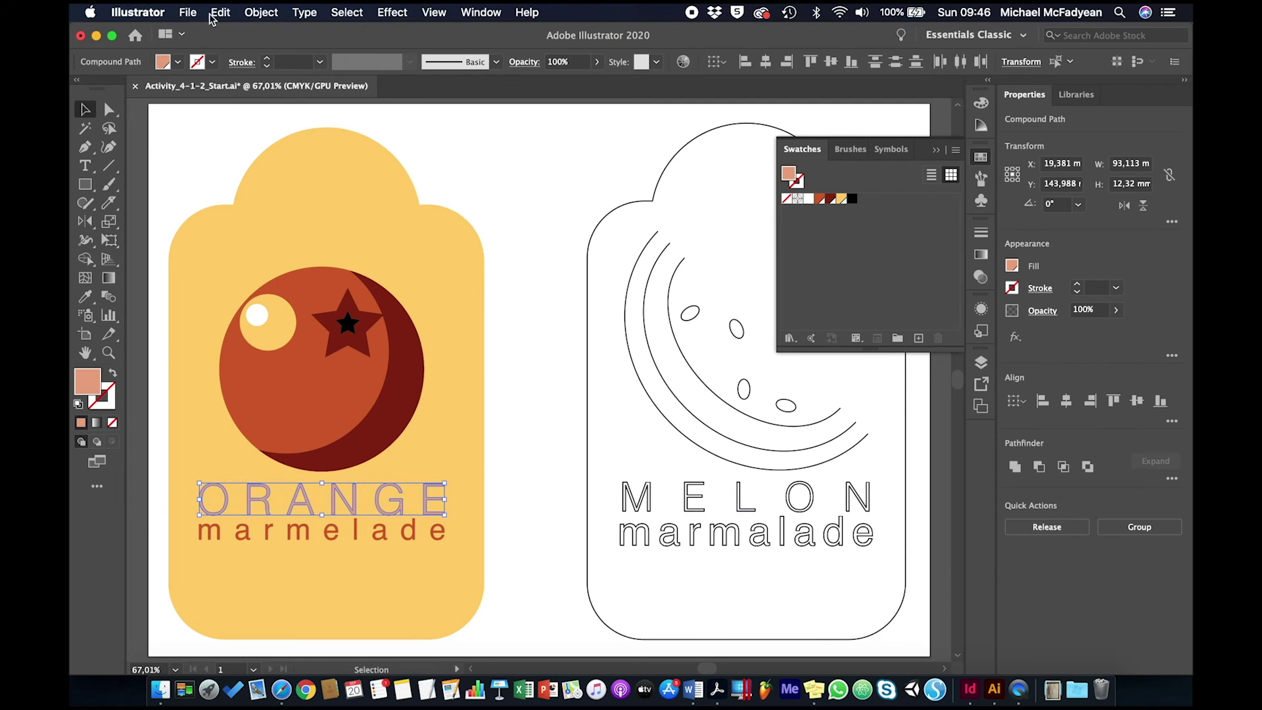
left_click(177, 62)
left_click(99, 92)
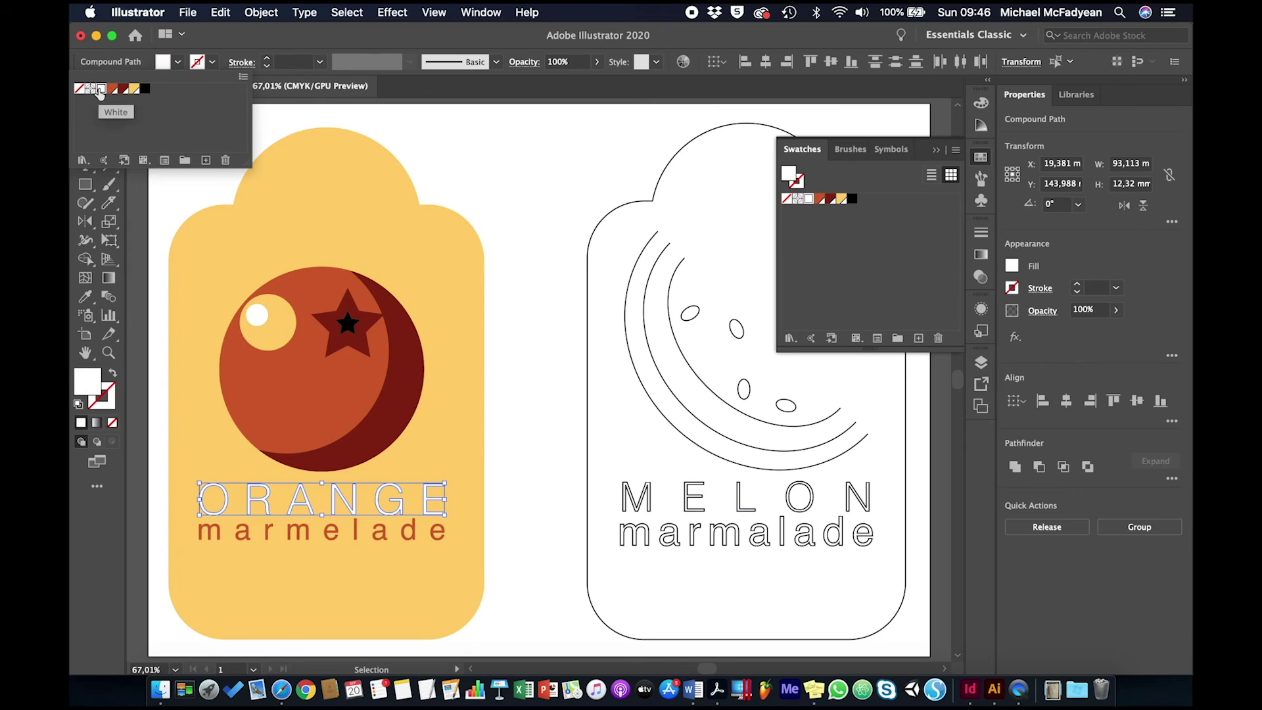
left_click(546, 218)
left_click(546, 219)
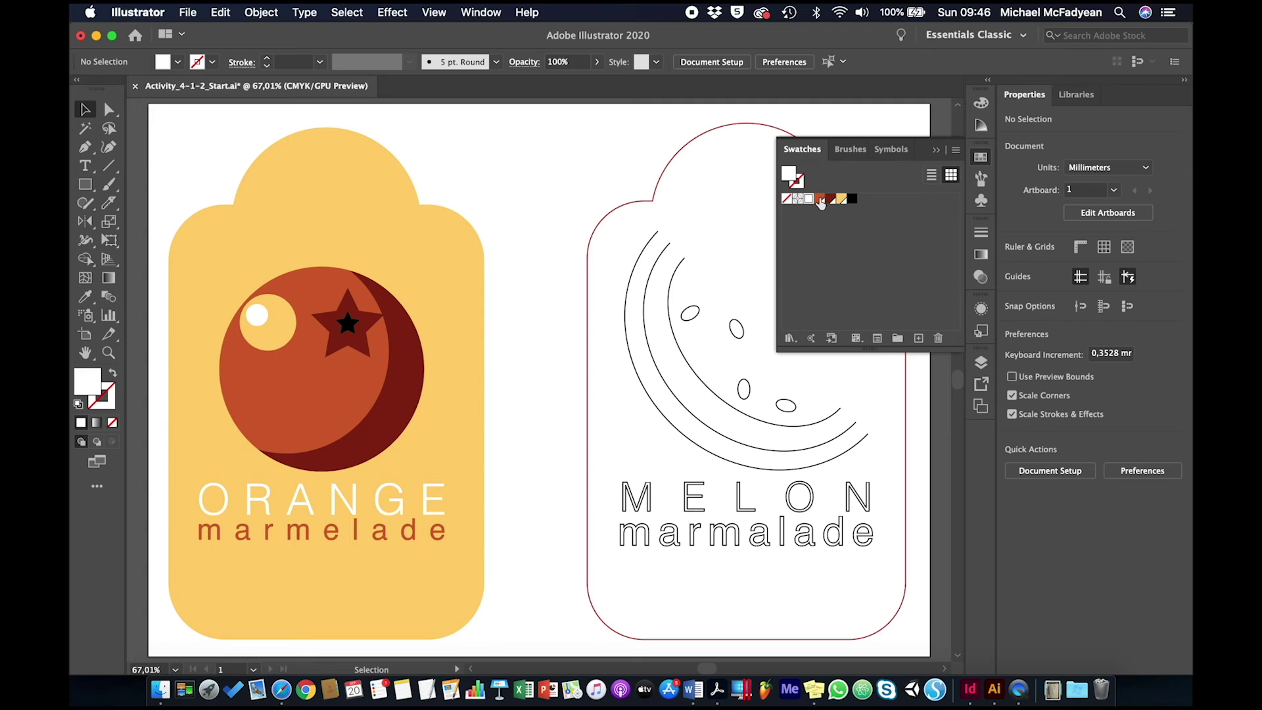
Step: Edit the global Orange swatch, shifting its CMYK mix to a crimson red, and apply the change
double_click(820, 199)
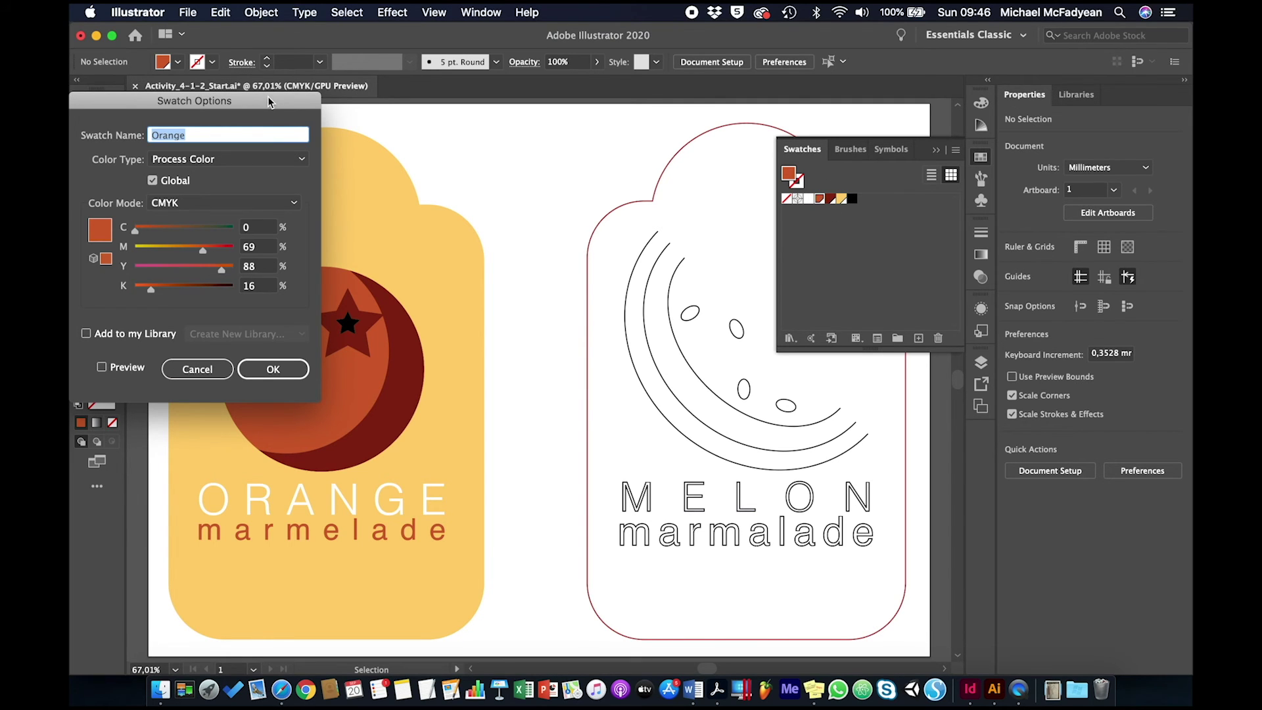
left_click_drag(268, 101, 749, 219)
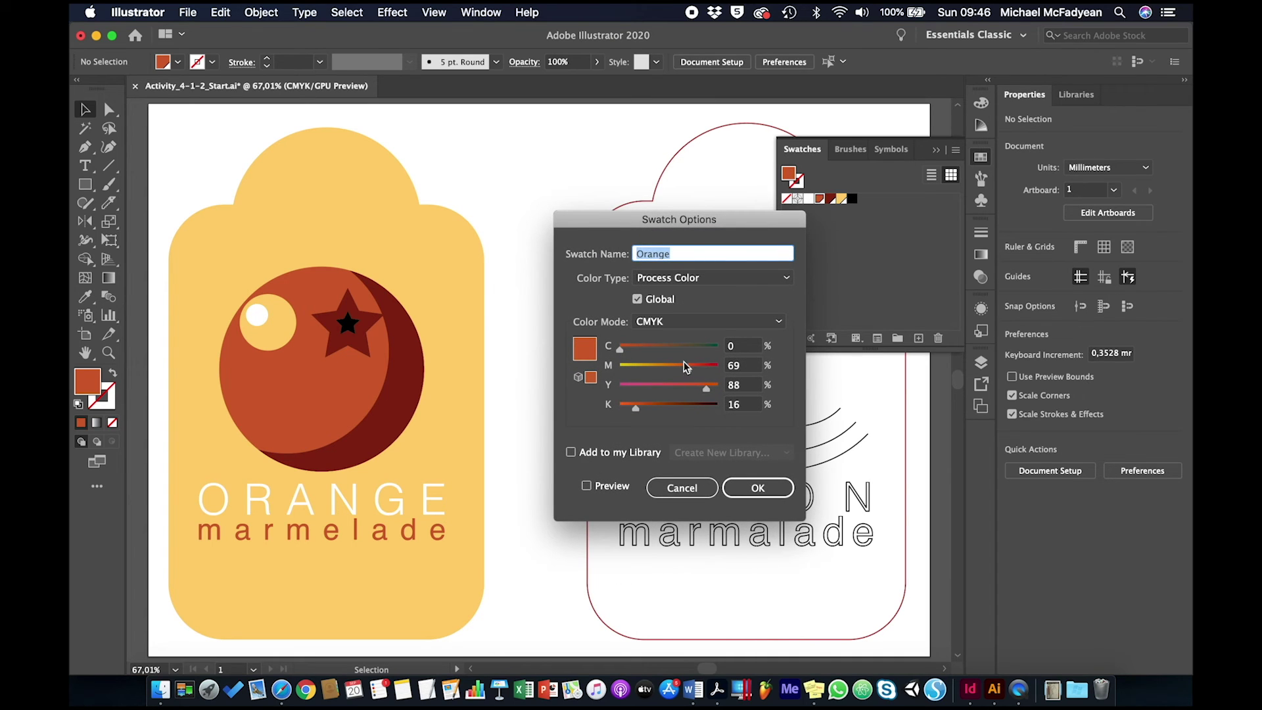
left_click_drag(688, 373, 629, 408)
left_click(756, 486)
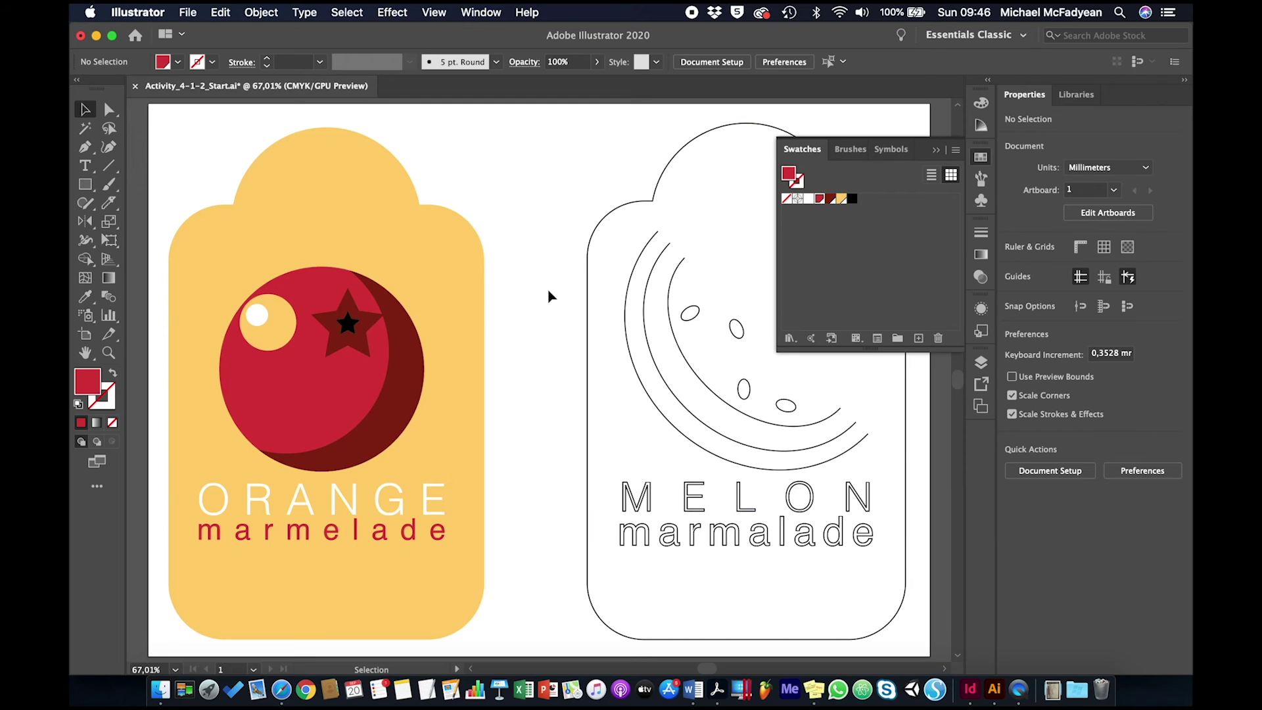
Step: Set the global Orange swatch's CMYK mix to C 0, M 57, Y 100, K 0 and apply it
double_click(818, 200)
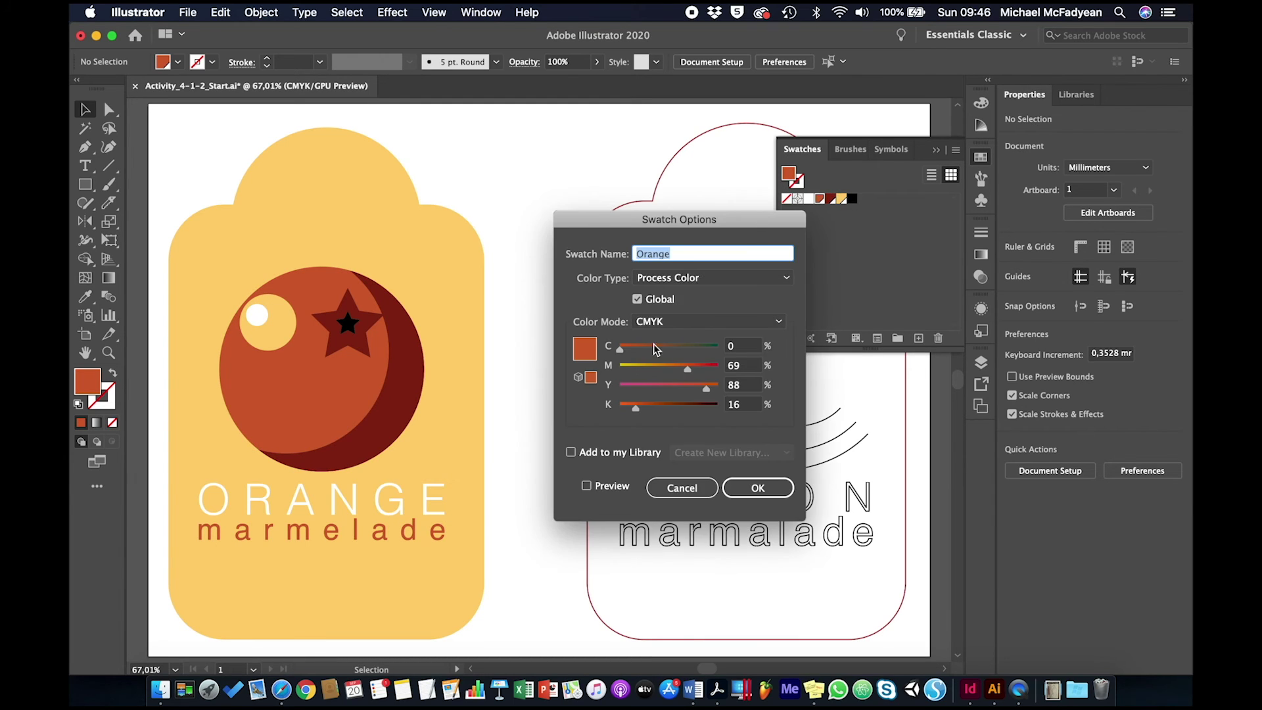
left_click_drag(692, 368, 738, 389)
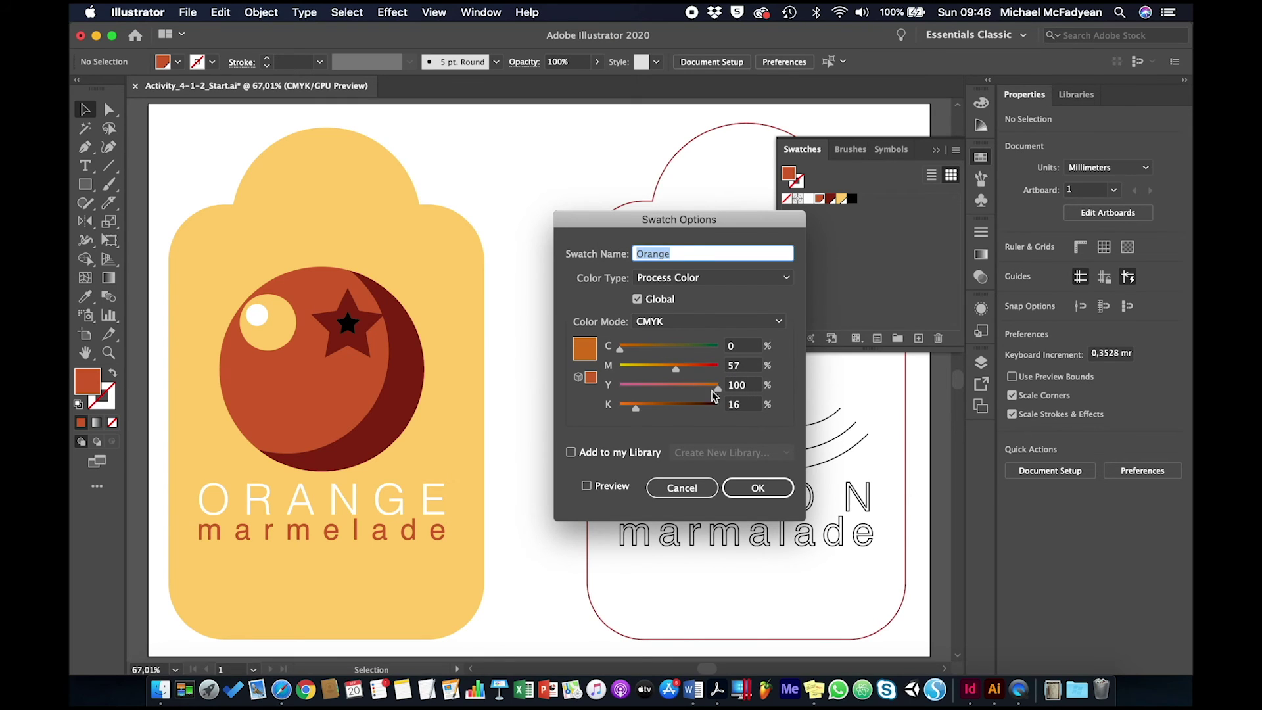
left_click(622, 411)
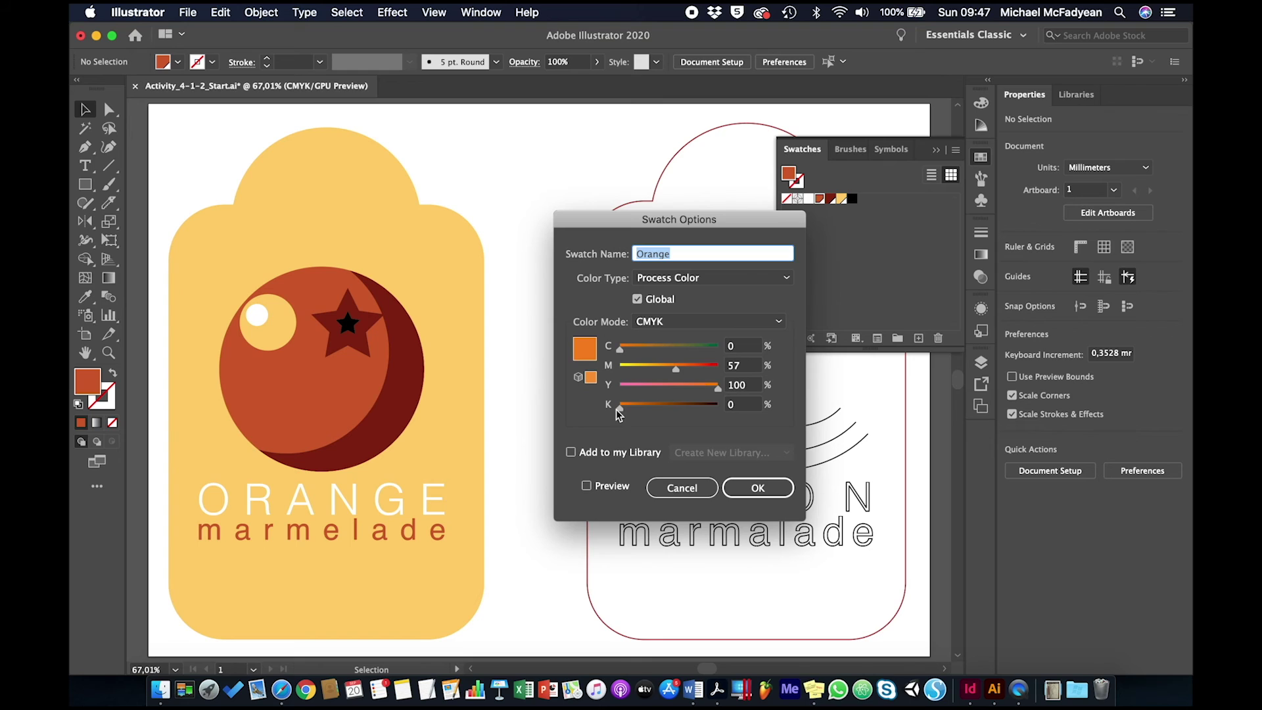
left_click(756, 487)
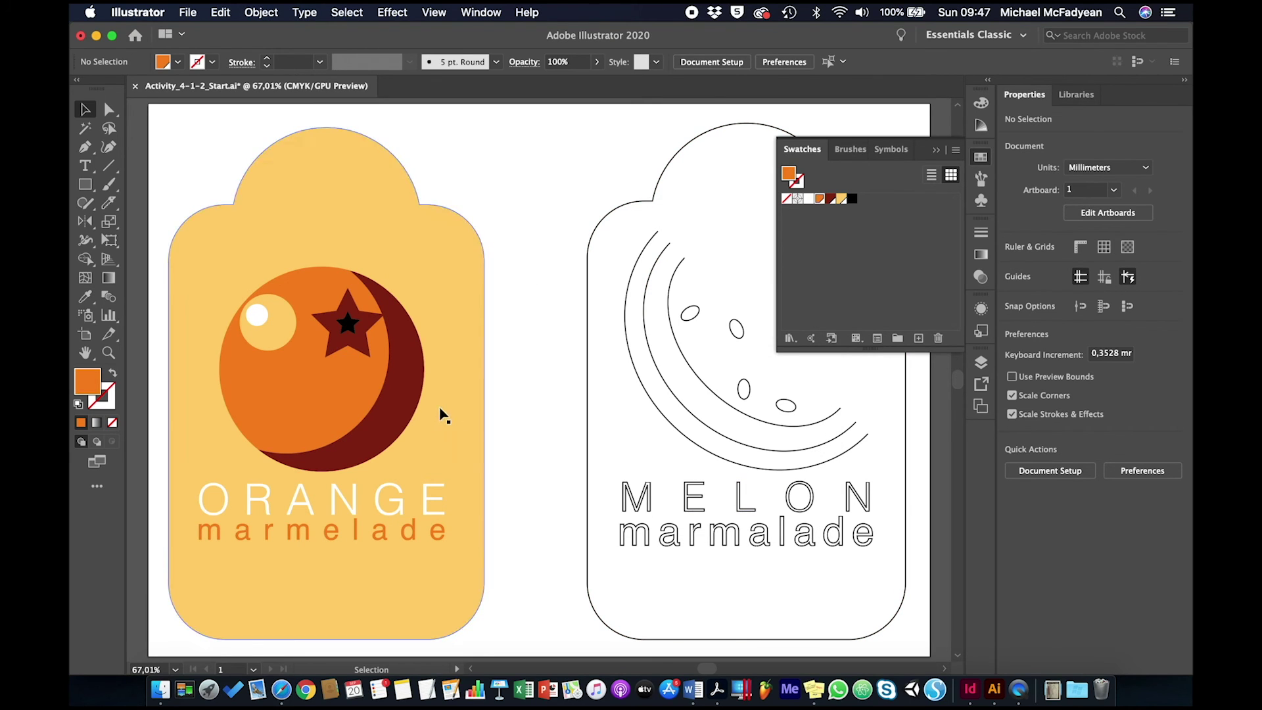
Step: Set the global Blood Orange swatch's CMYK mix to C 0, M 77, Y 61, K 18, apply it and deselect the swatch
left_click(413, 401)
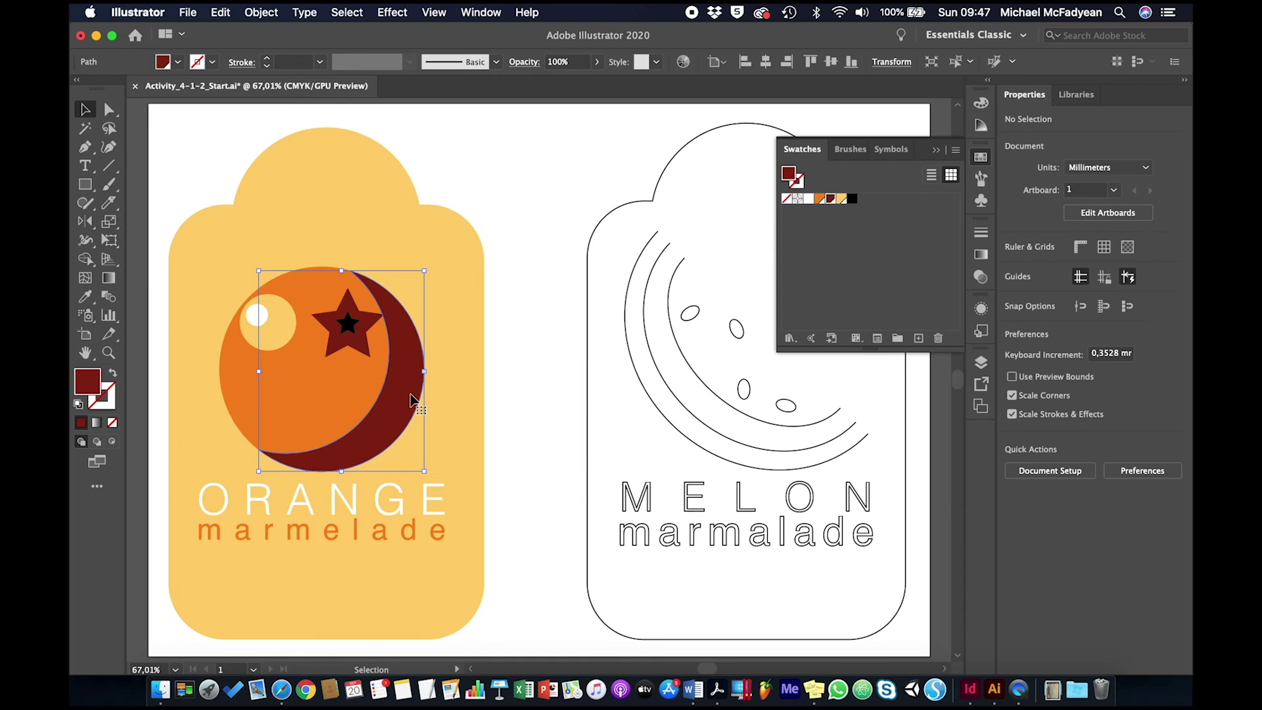
left_click(538, 303)
double_click(830, 200)
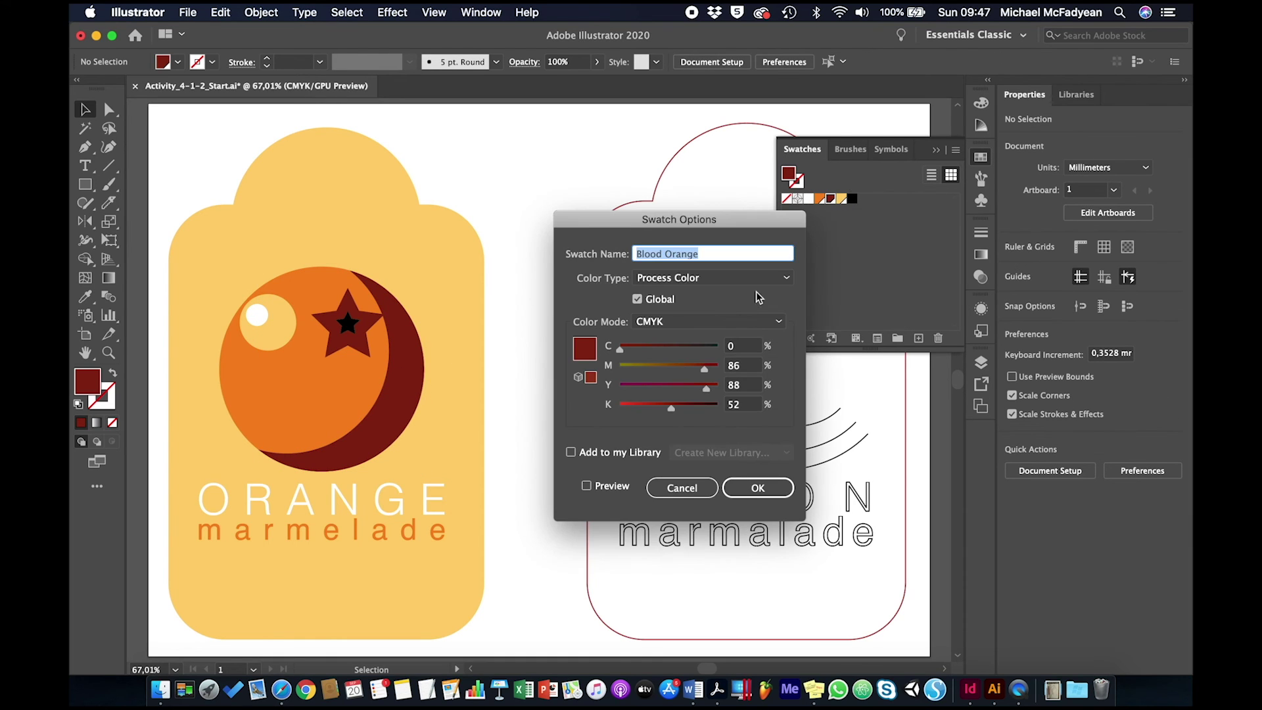
left_click_drag(671, 409, 697, 373)
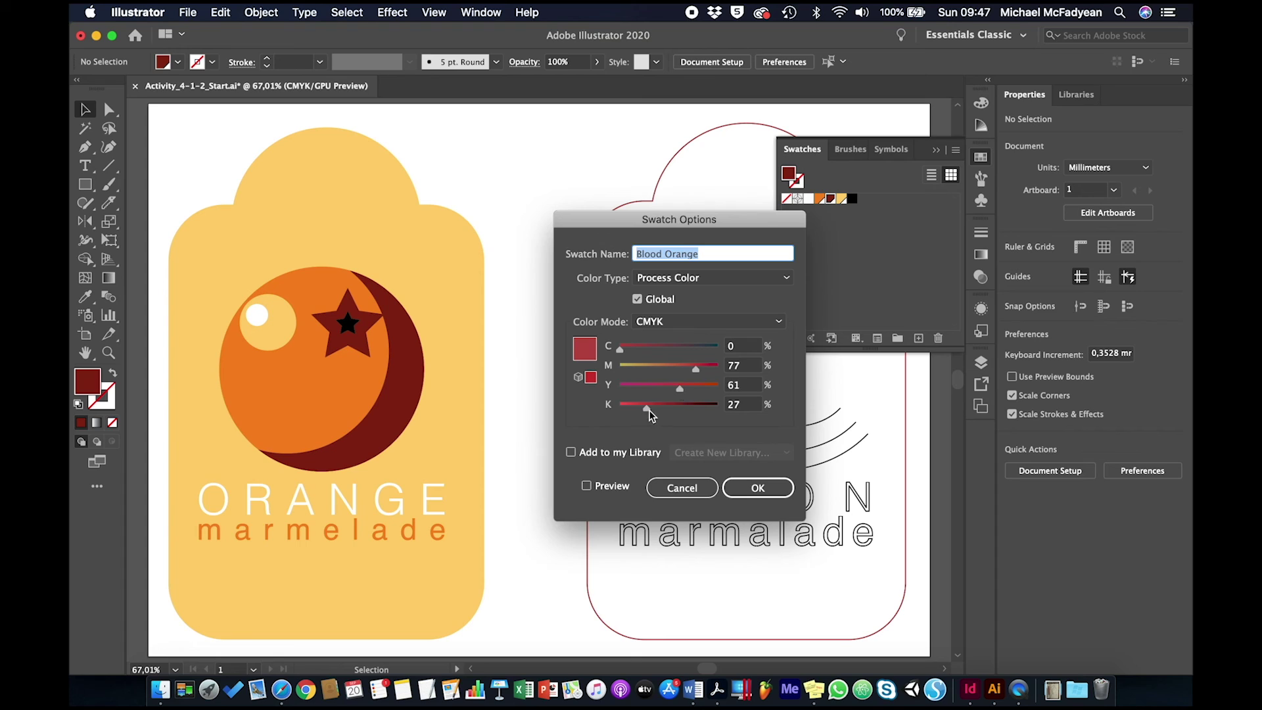
left_click_drag(649, 413, 639, 413)
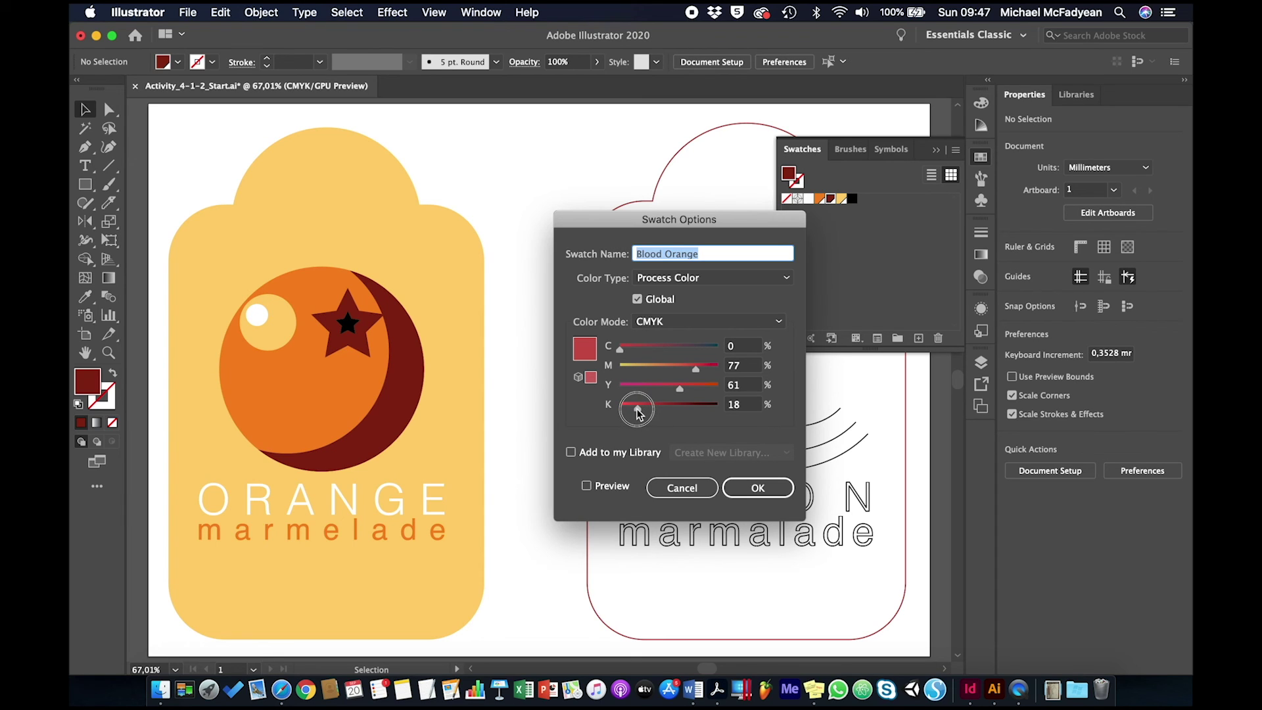
left_click(758, 488)
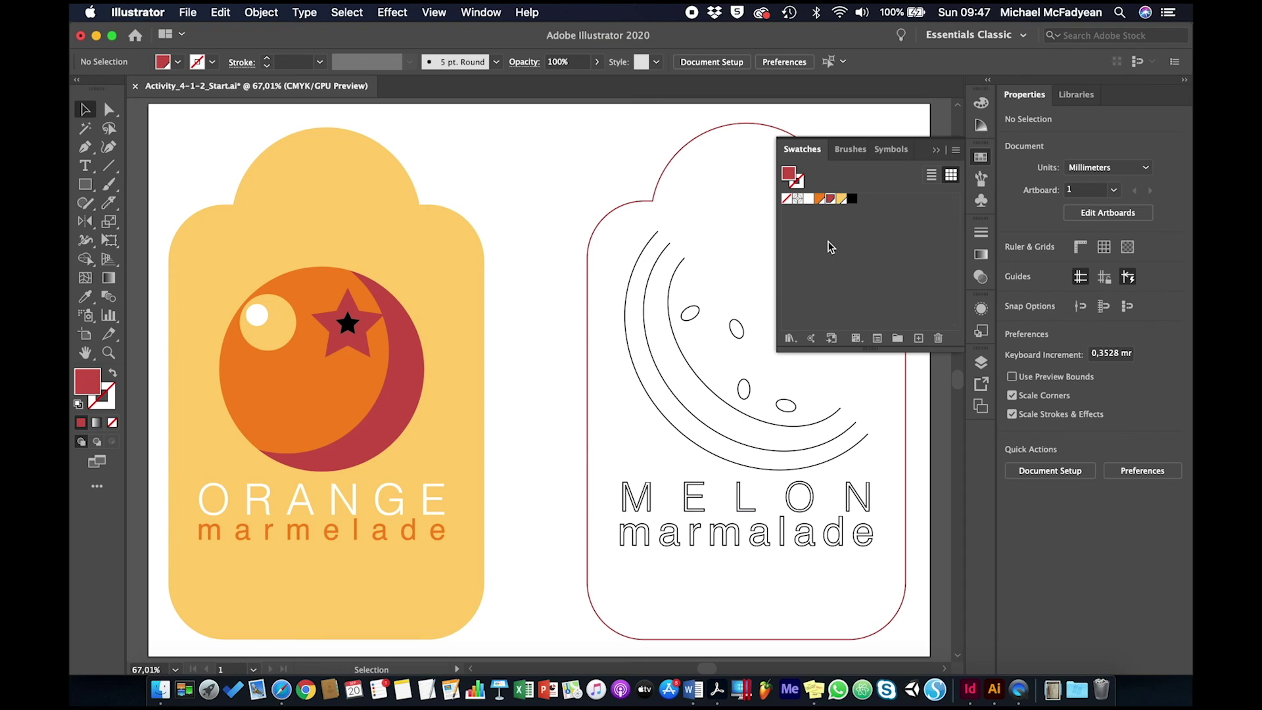
left_click(844, 248)
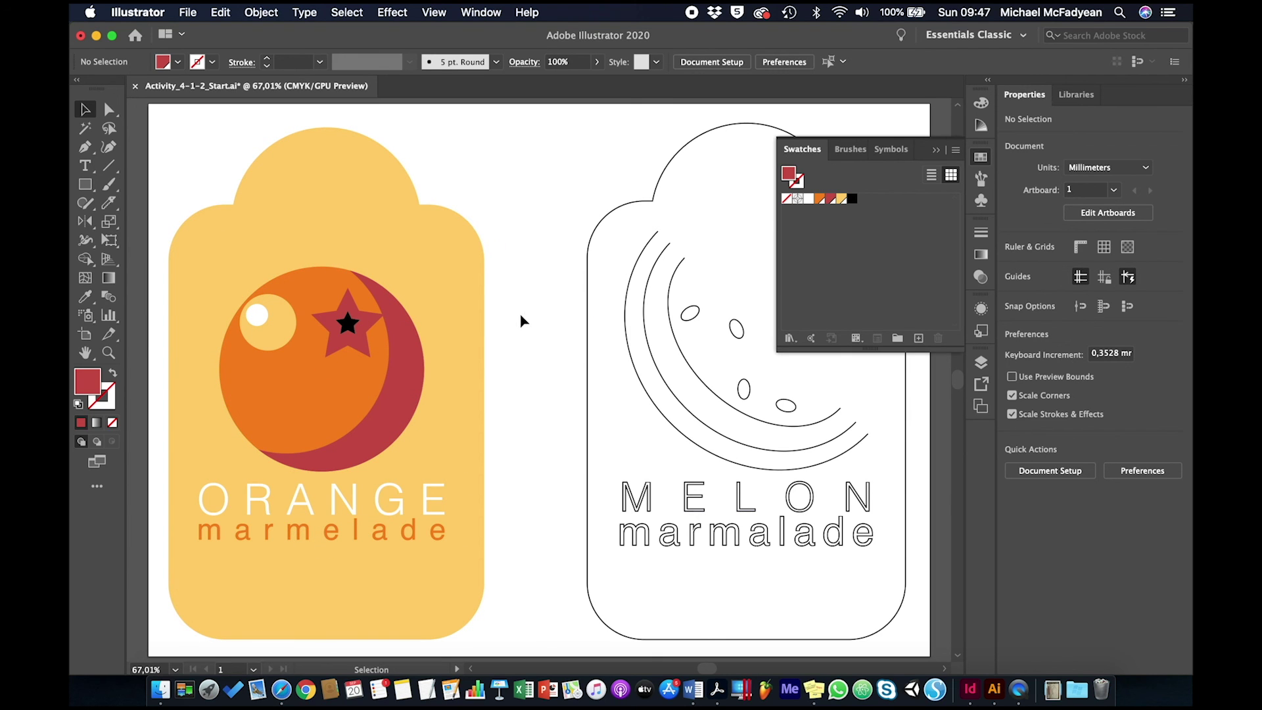
scroll(521, 321, "right", 5)
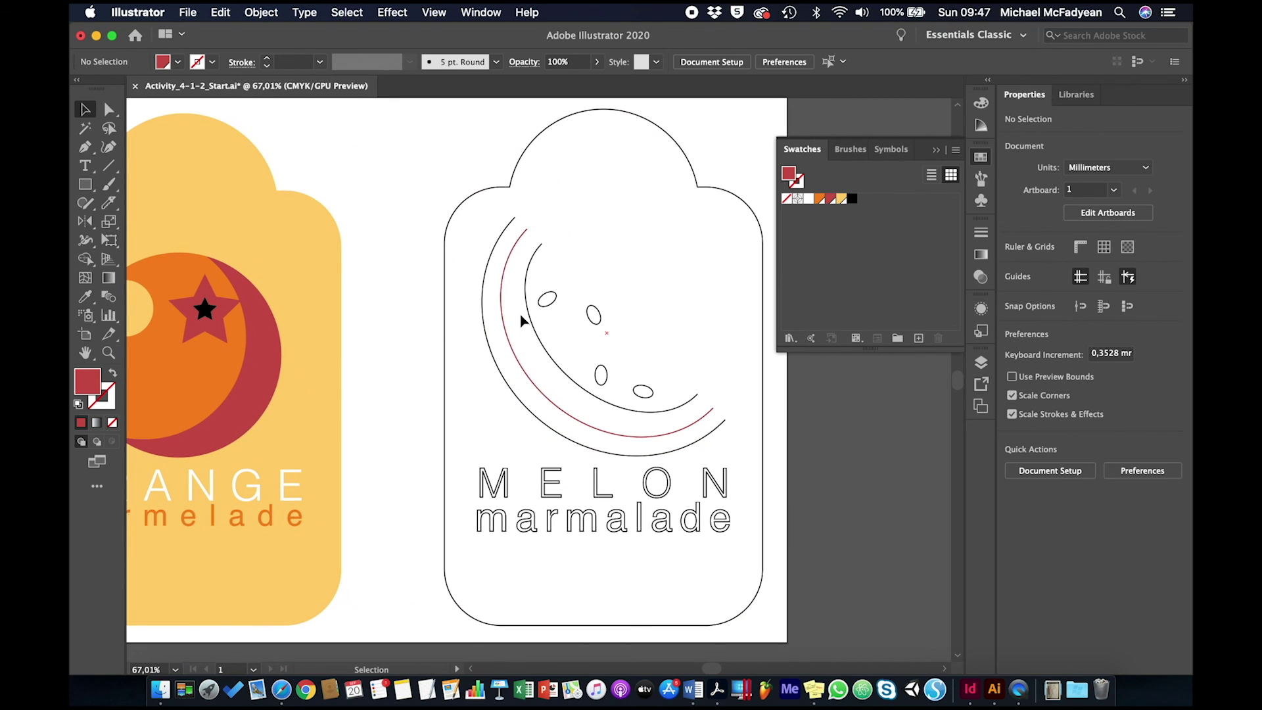